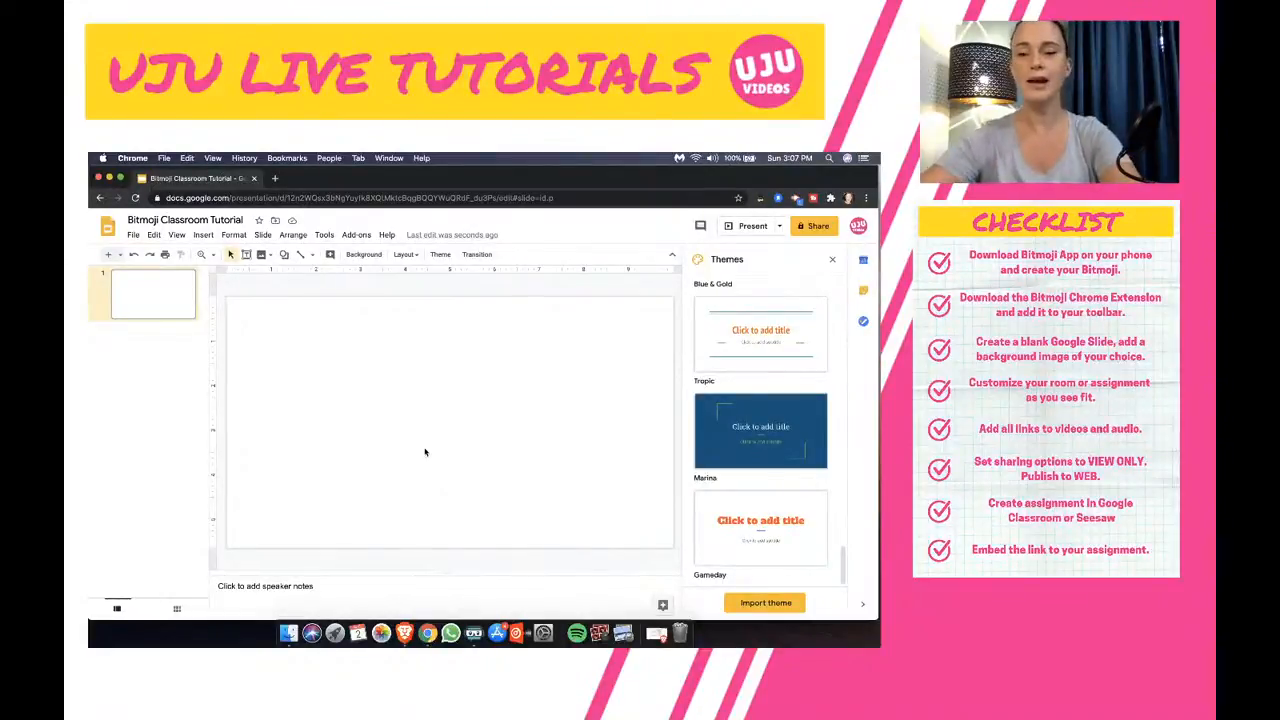
# Step: Close the theme choices and run a Google image search for "wall and floor background" as the slide's background image
pyautogui.click(832, 259)
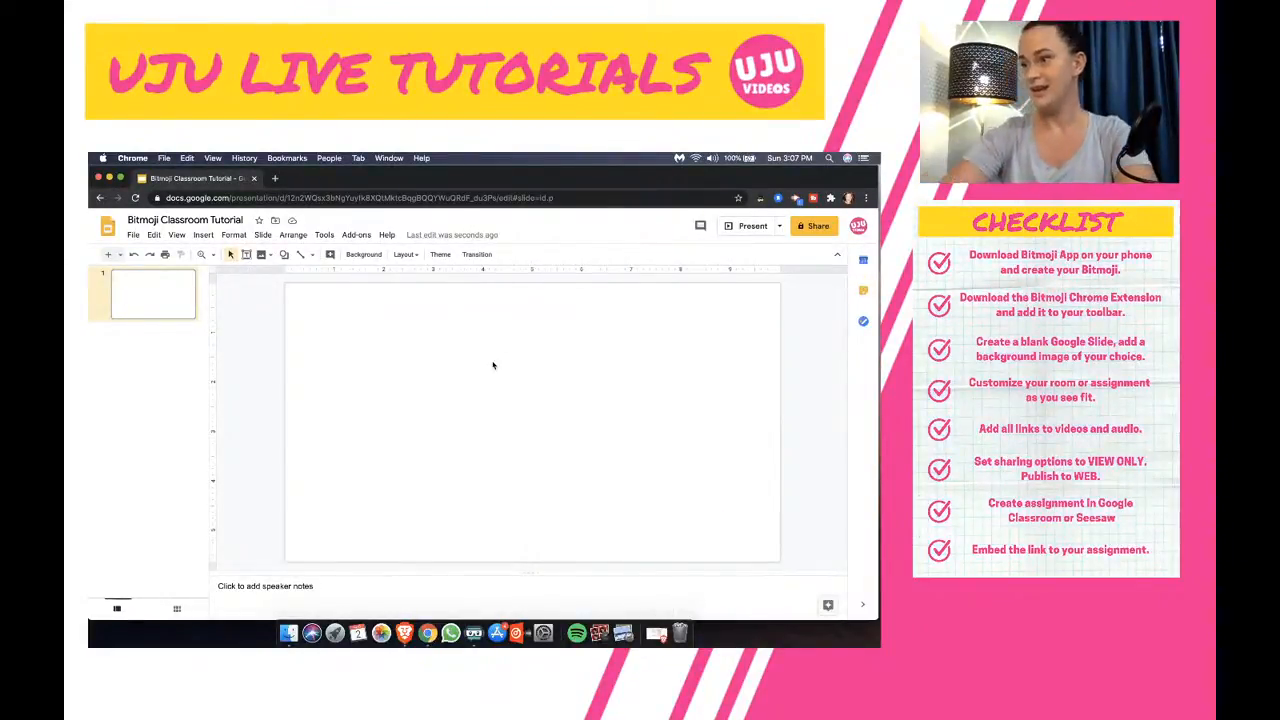
pyautogui.click(362, 255)
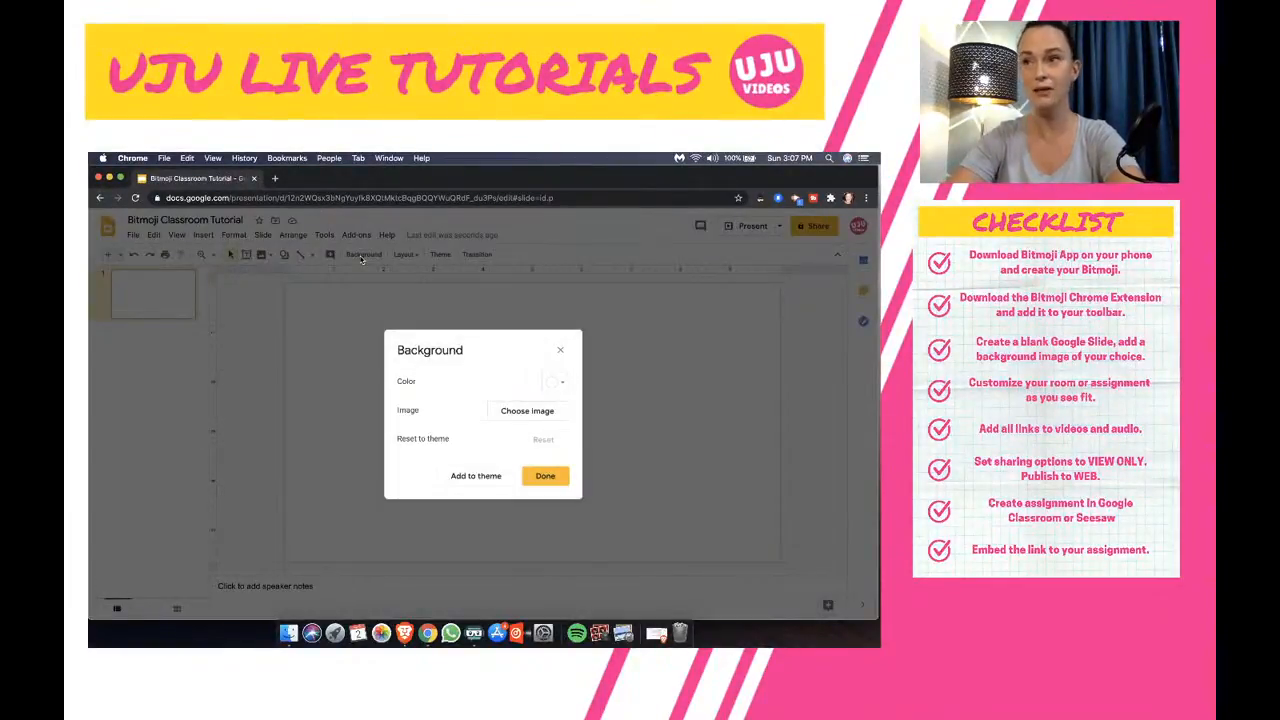
pyautogui.click(518, 413)
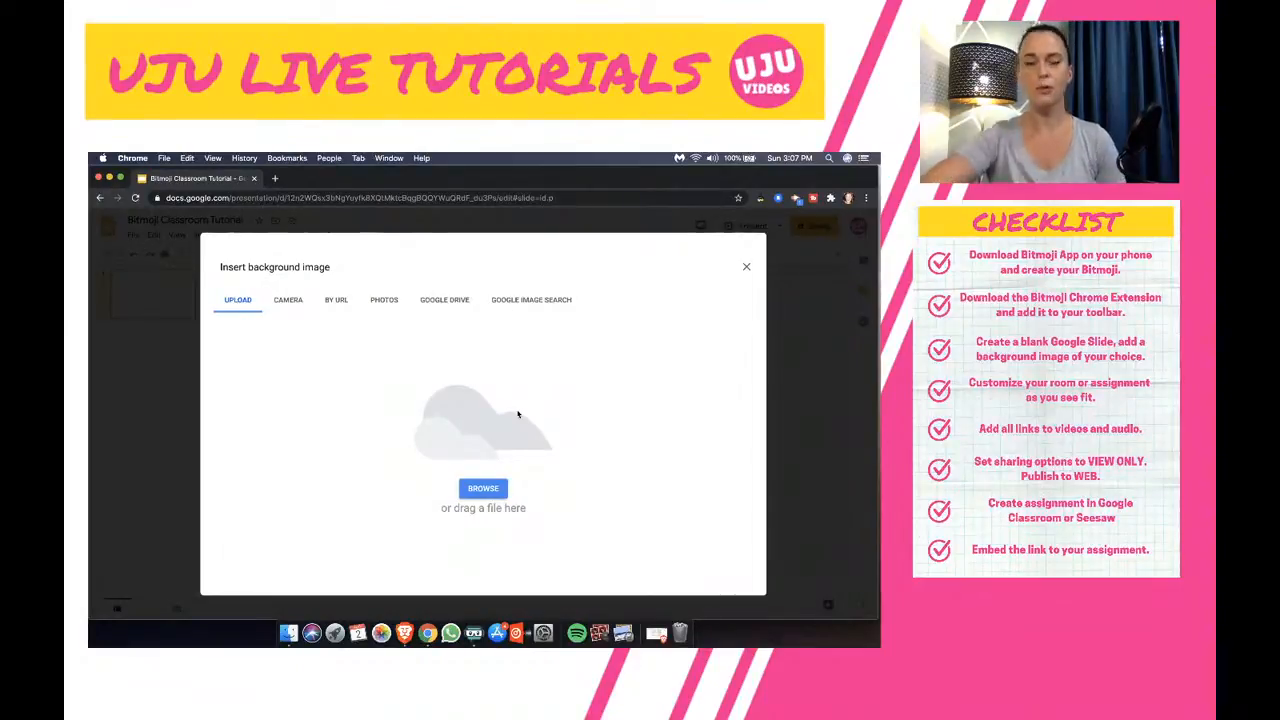
pyautogui.click(531, 302)
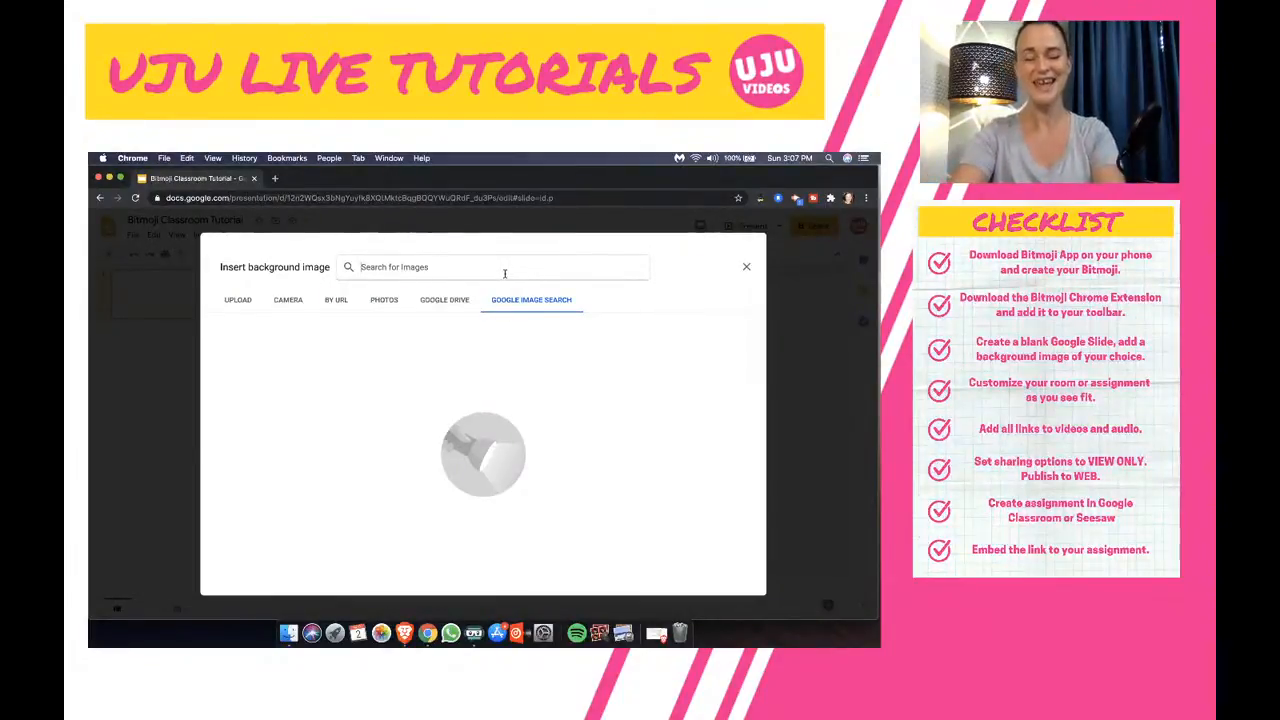
pyautogui.write('wal')
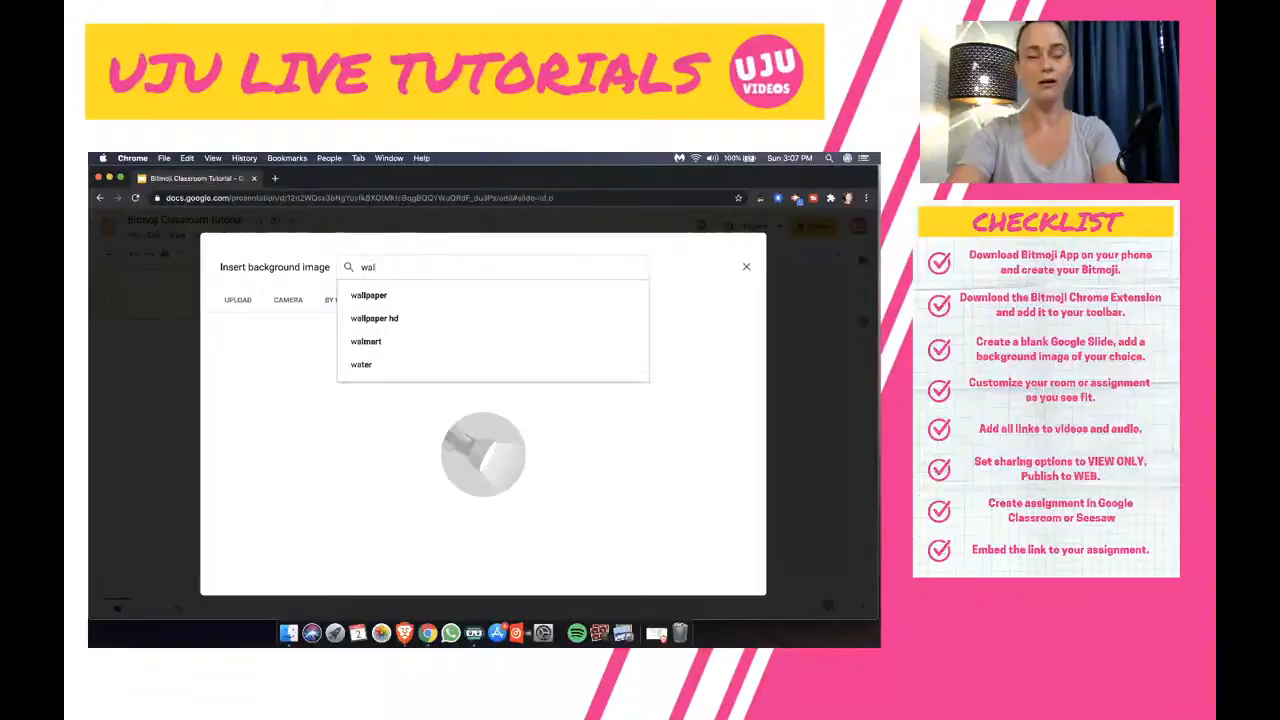
pyautogui.write('l and floor')
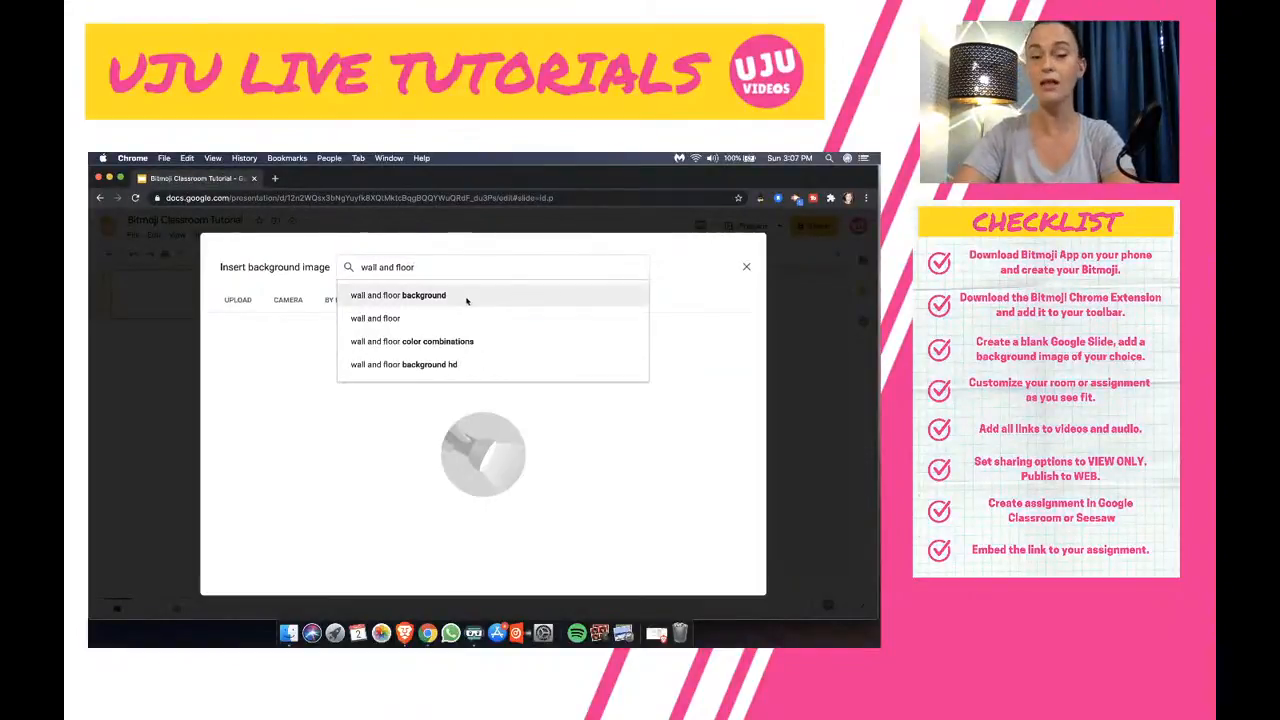
pyautogui.click(466, 296)
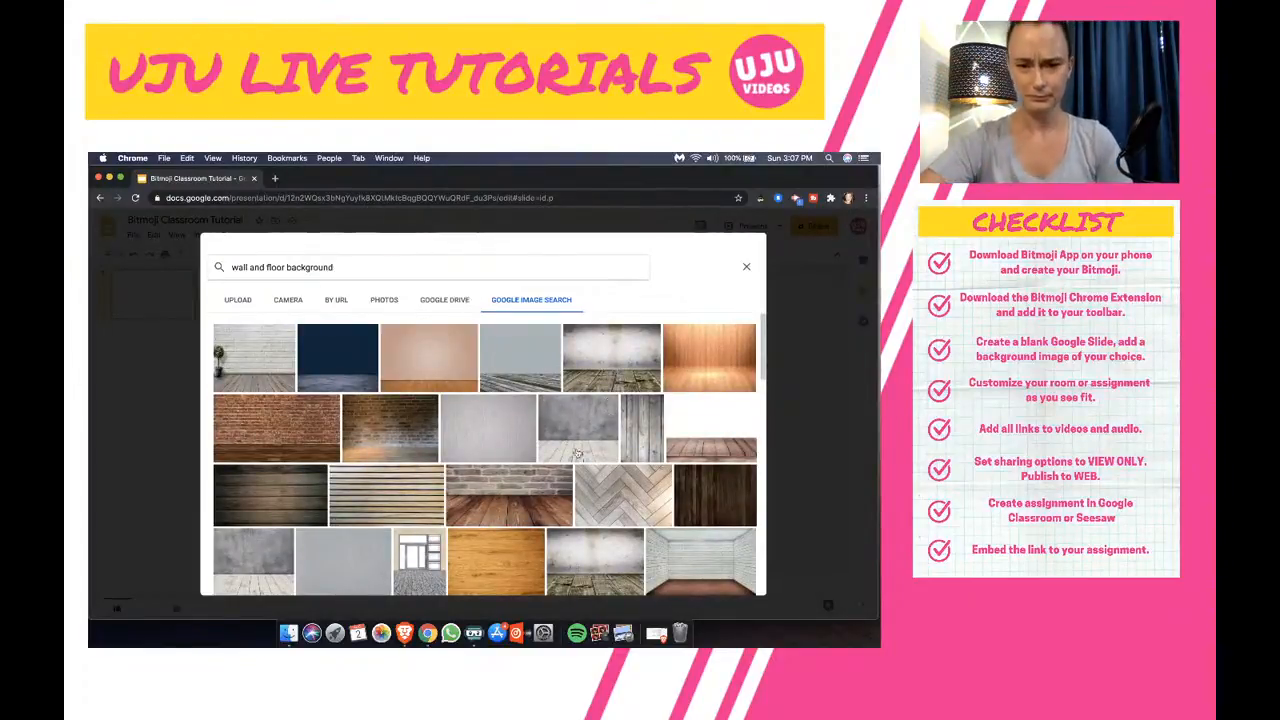
# Step: Set the image of a plain light grey wall with grey wooden floorboards as the slide background
pyautogui.scroll(-2, 557, 470)
pyautogui.scroll(-6, 557, 470)
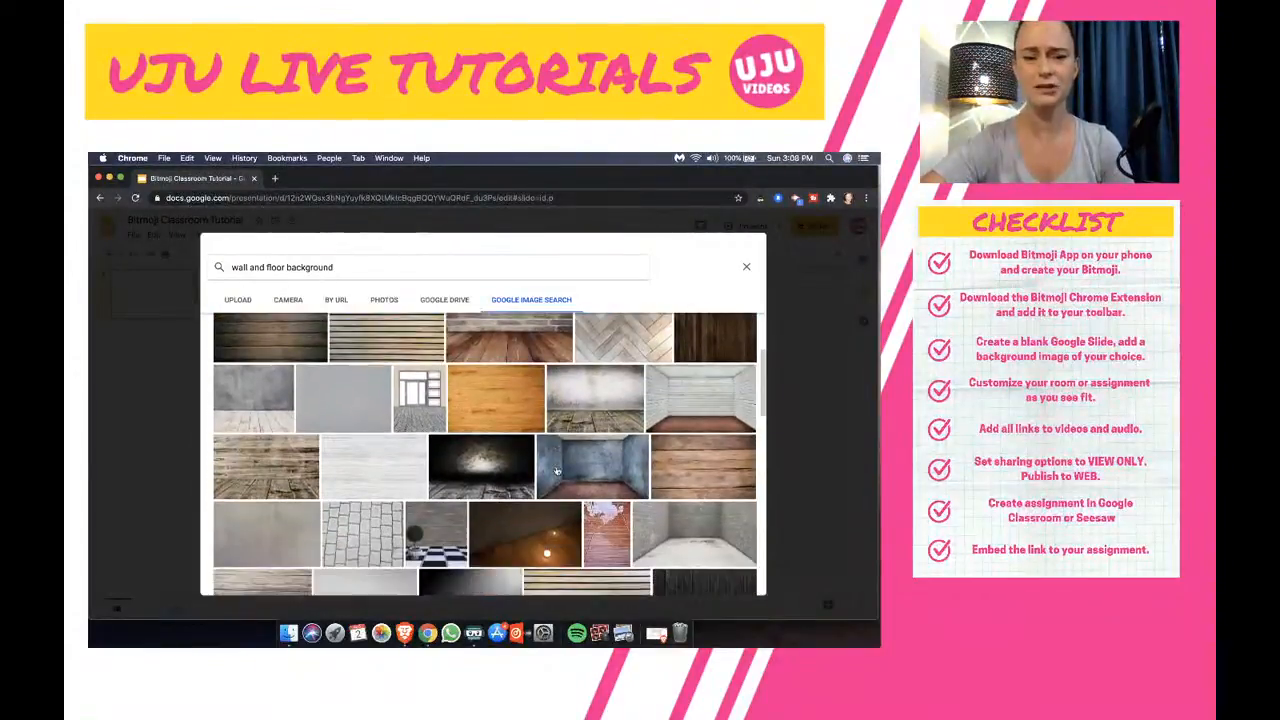
pyautogui.scroll(-3, 557, 472)
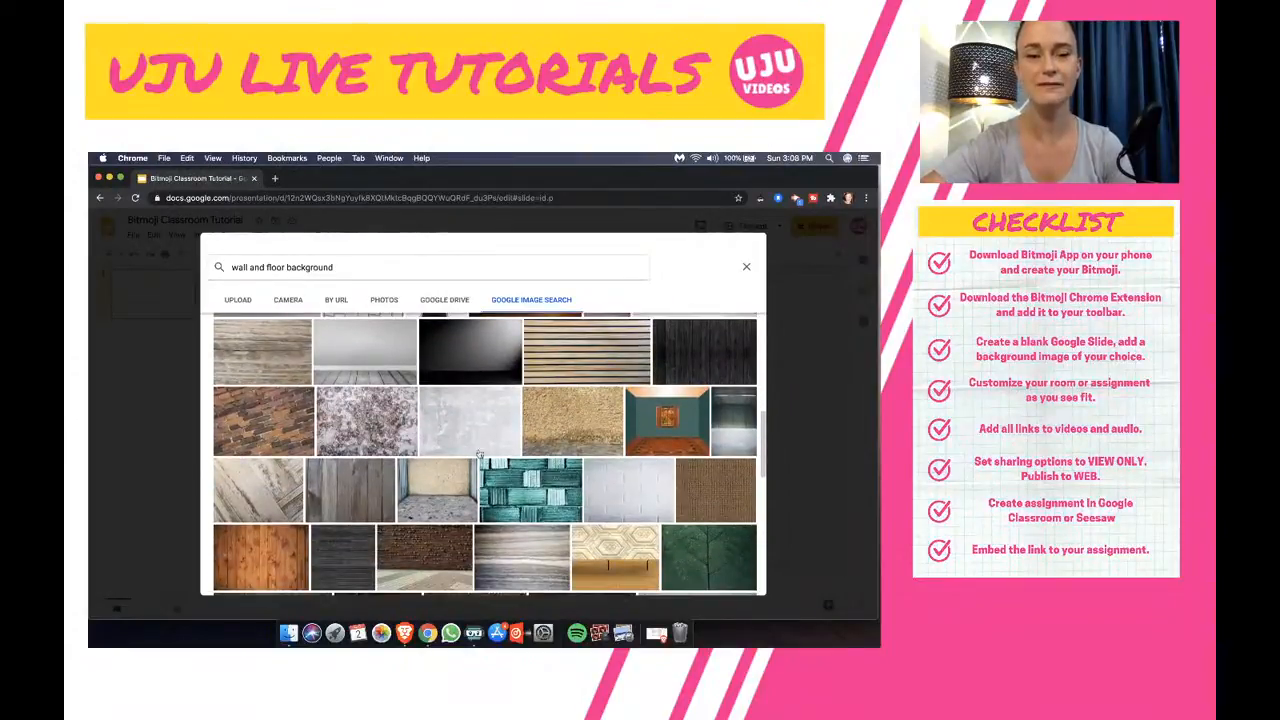
pyautogui.scroll(-3, 402, 449)
pyautogui.scroll(-3, 402, 449)
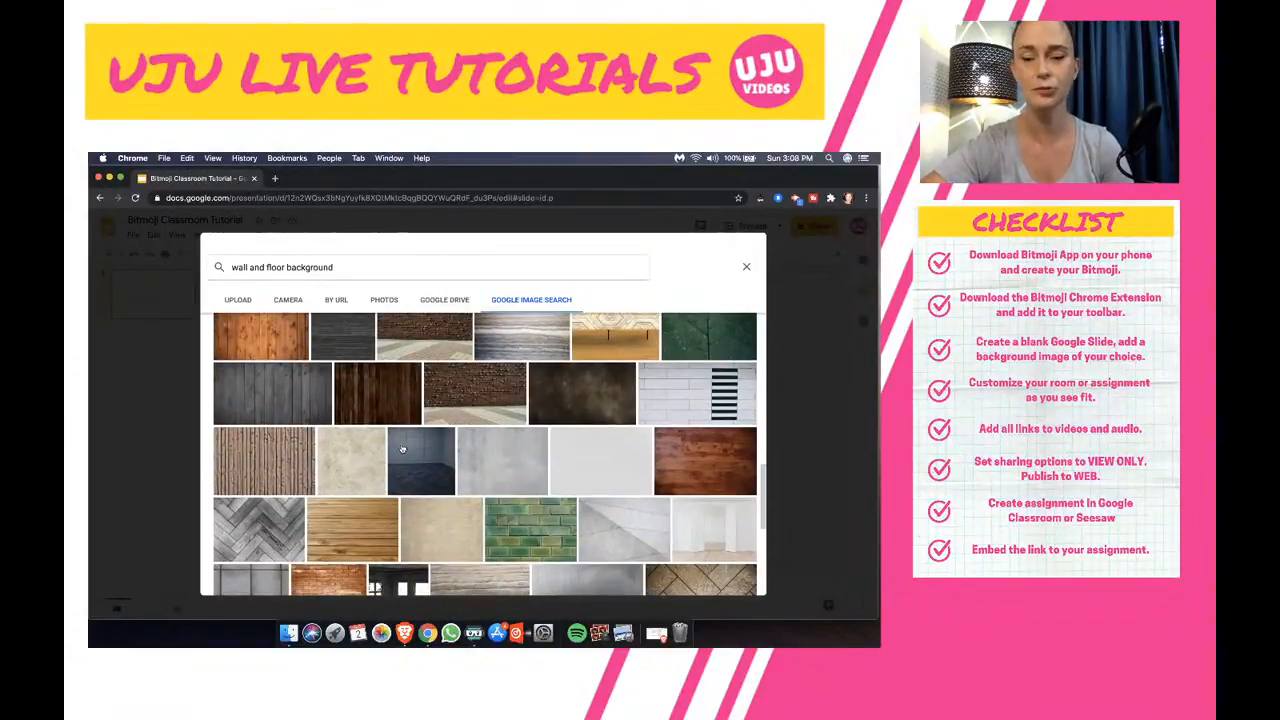
pyautogui.scroll(6, 402, 449)
pyautogui.scroll(5, 402, 449)
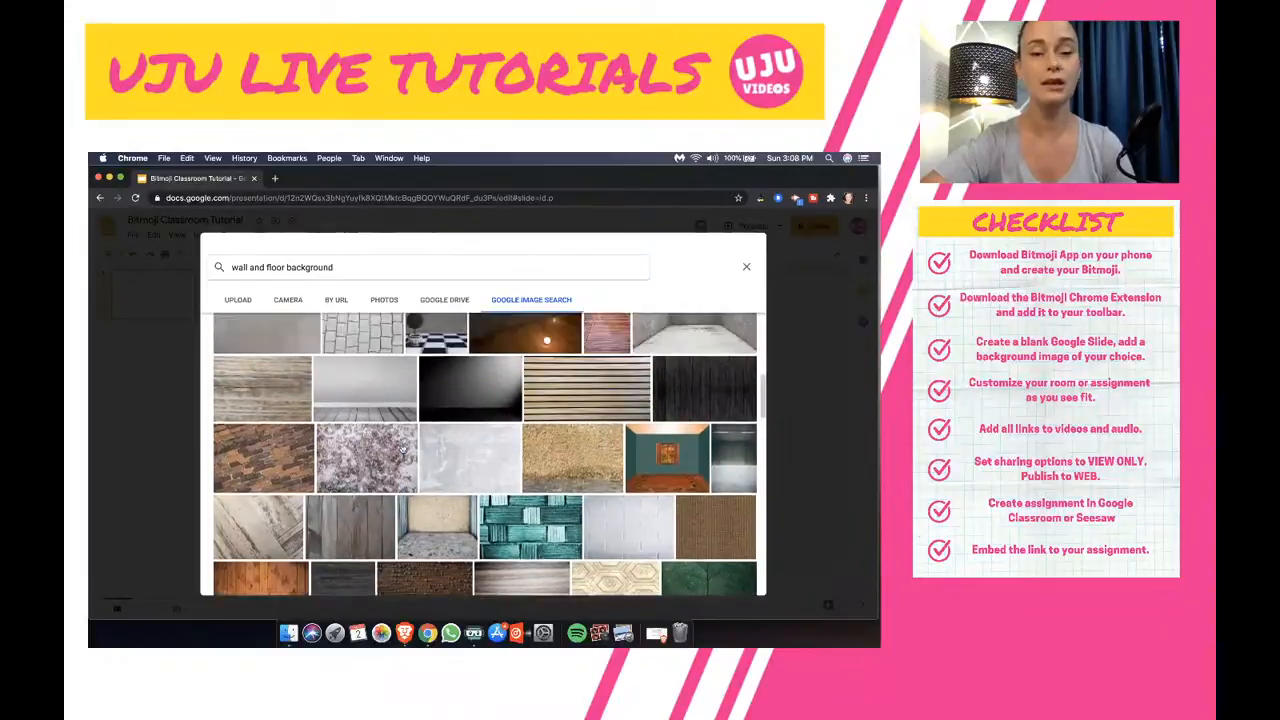
pyautogui.click(356, 453)
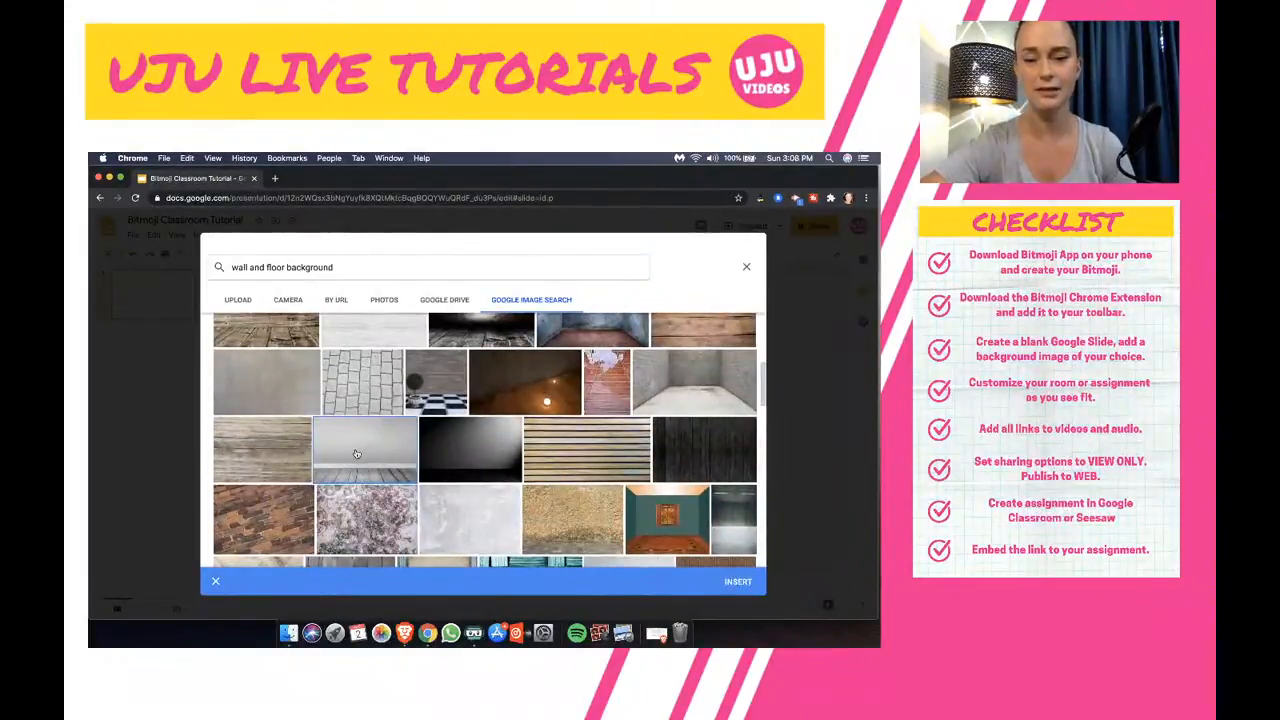
pyautogui.click(740, 582)
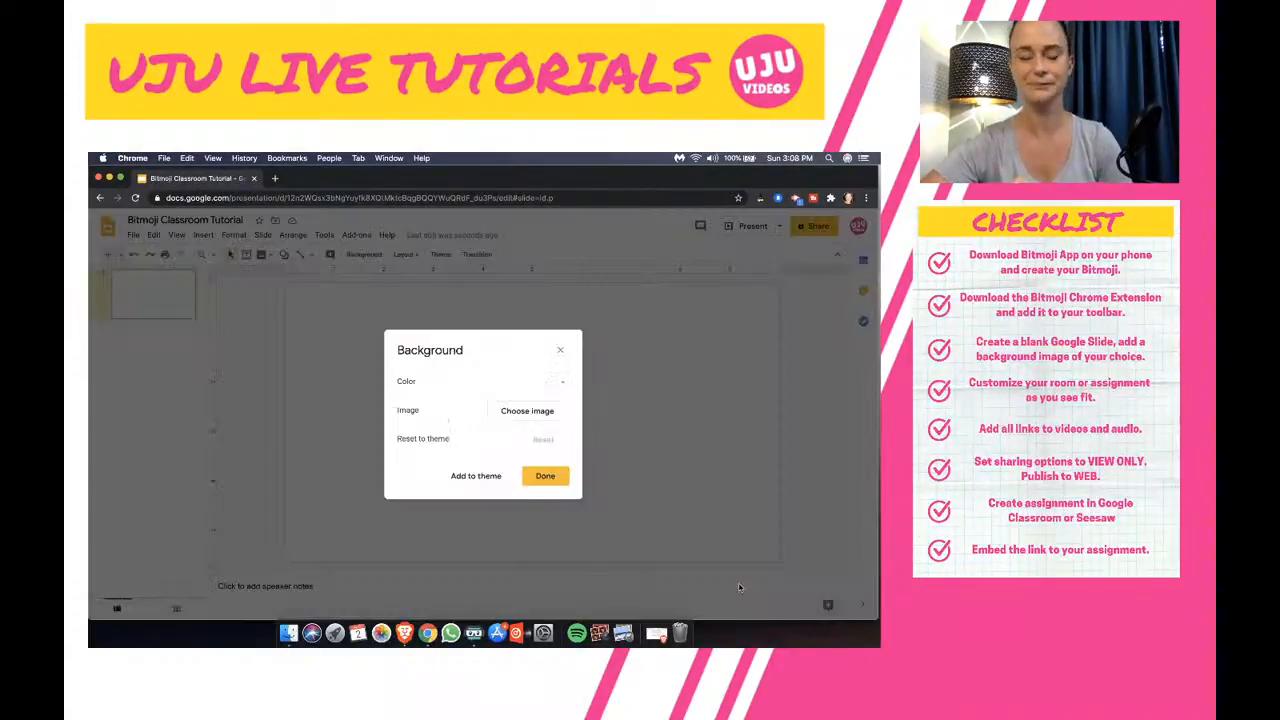
pyautogui.click(545, 476)
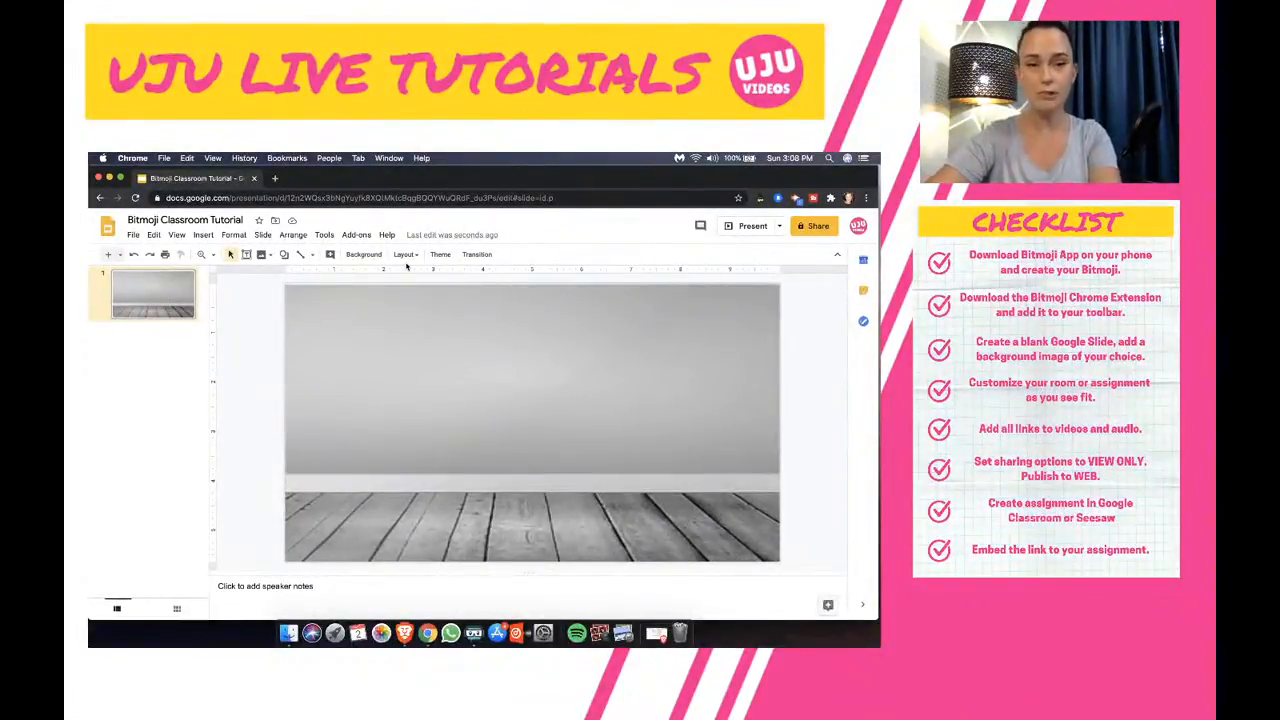
# Step: Search the web for "whiteboard png" images to insert on the slide
pyautogui.click(203, 236)
pyautogui.moveTo(212, 258)
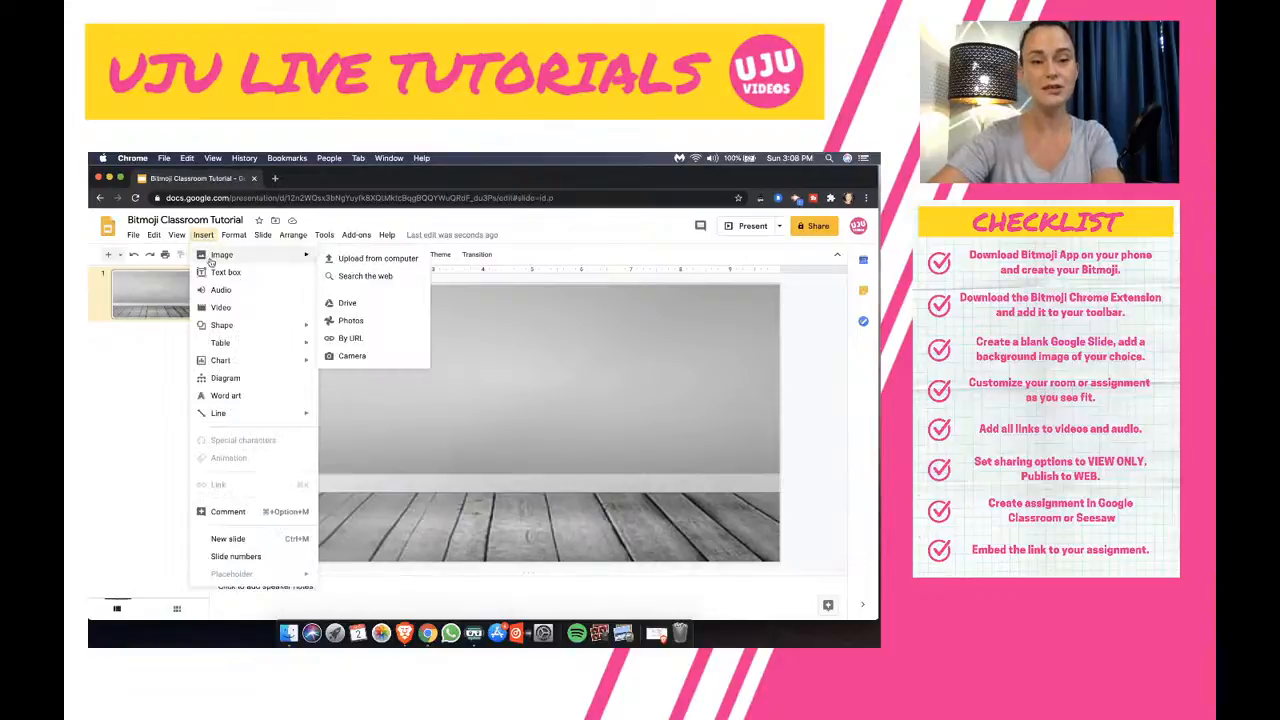
pyautogui.click(354, 278)
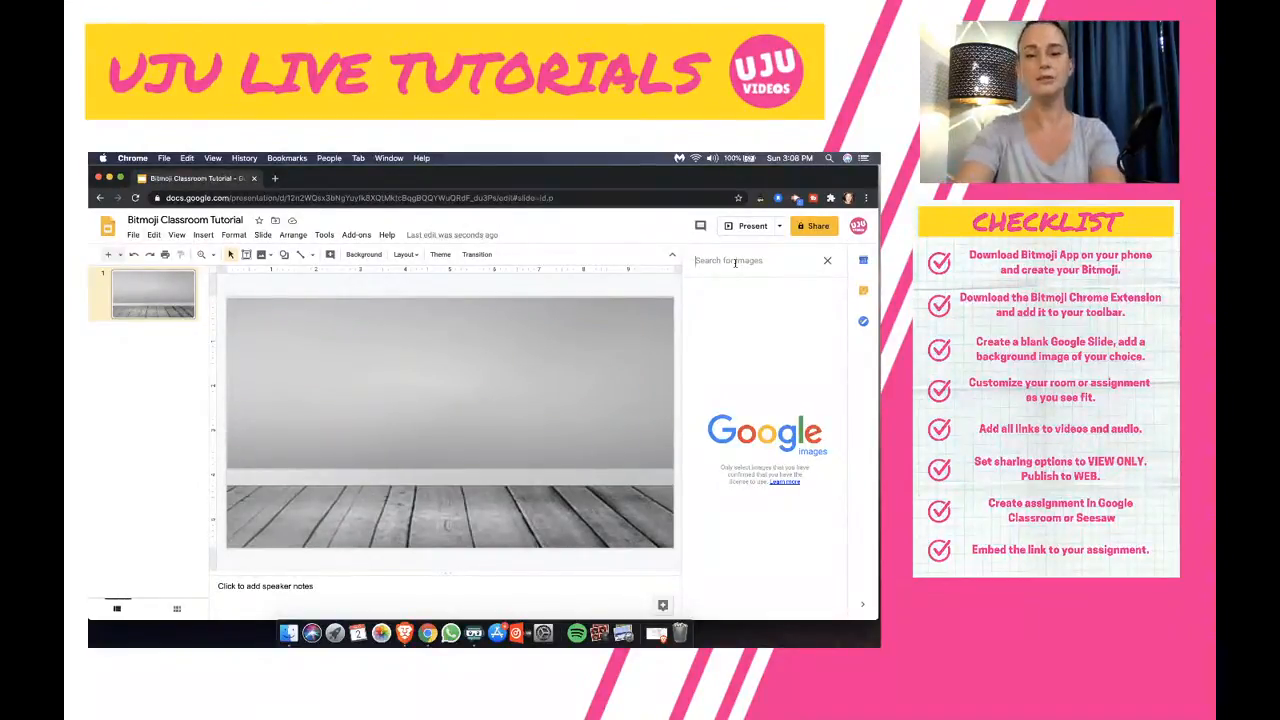
pyautogui.write('white')
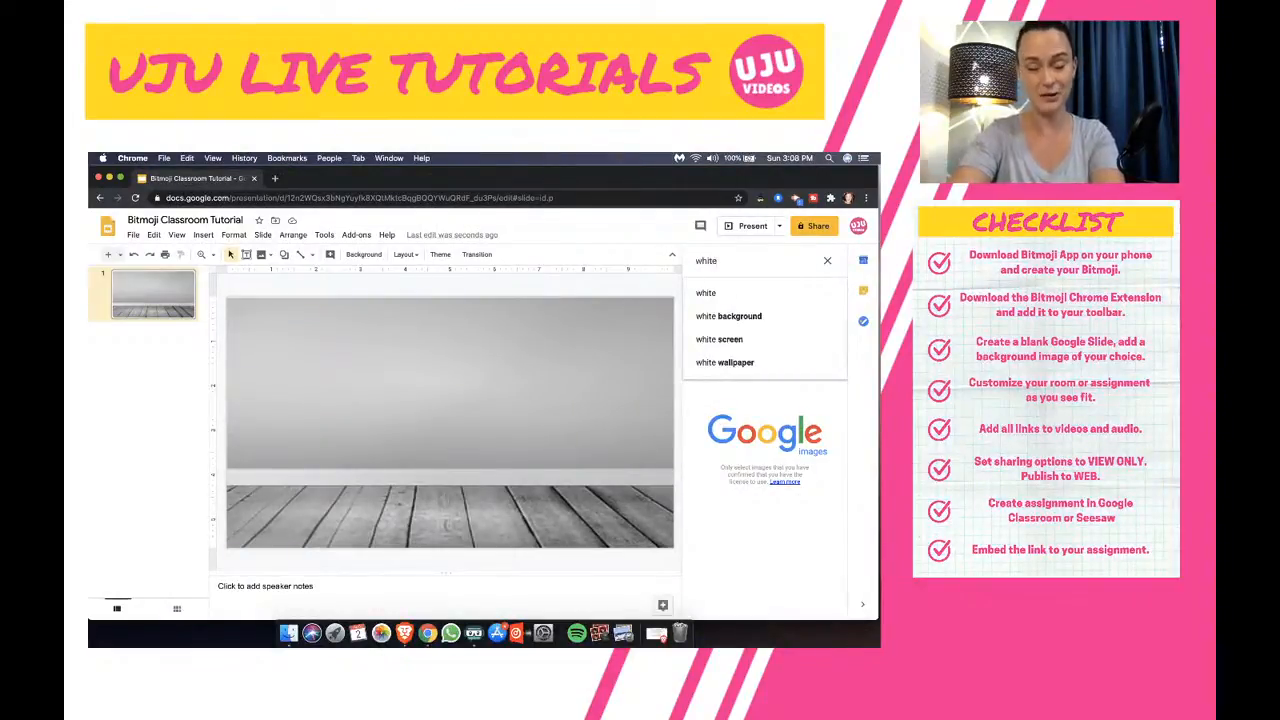
pyautogui.write('board')
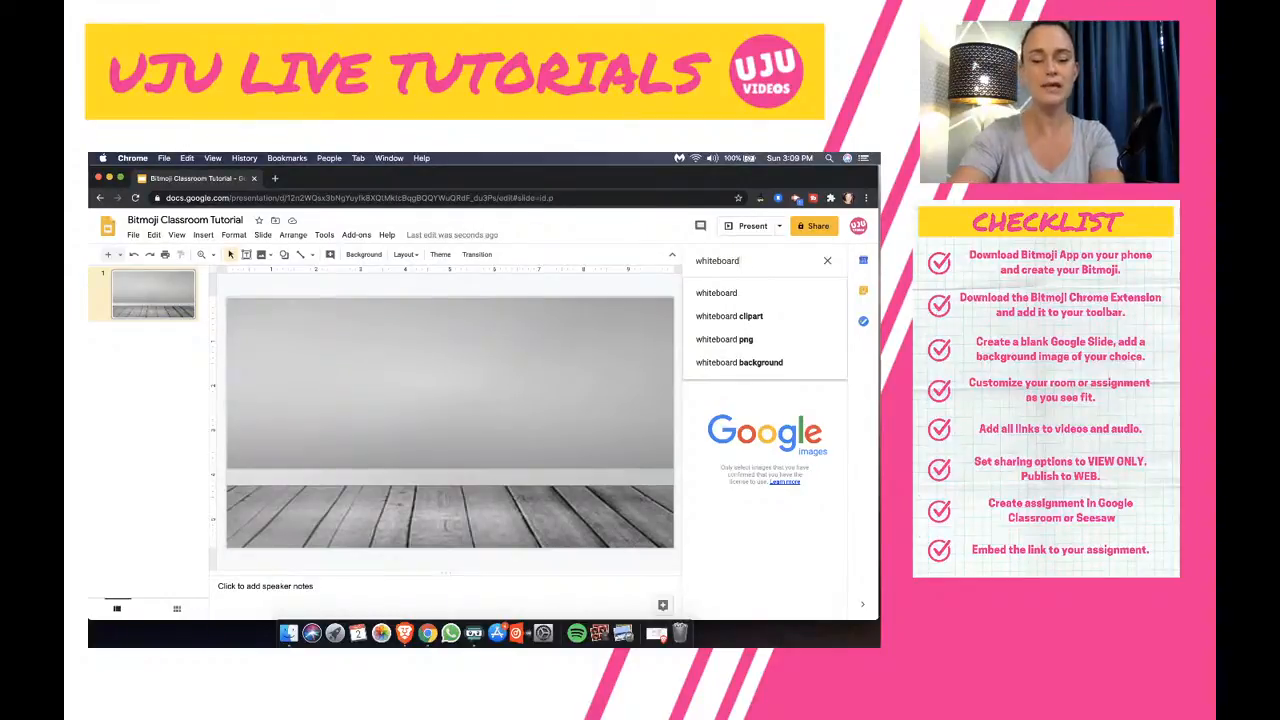
pyautogui.write(' png')
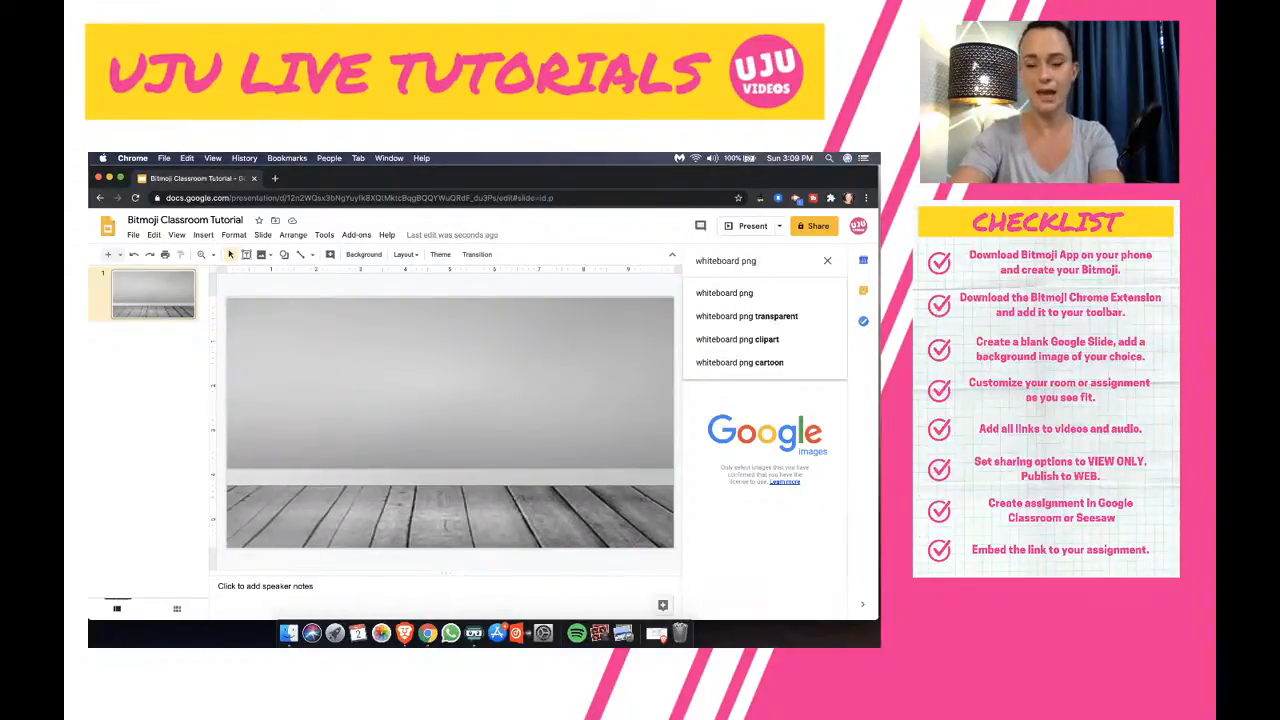
pyautogui.press('Return')
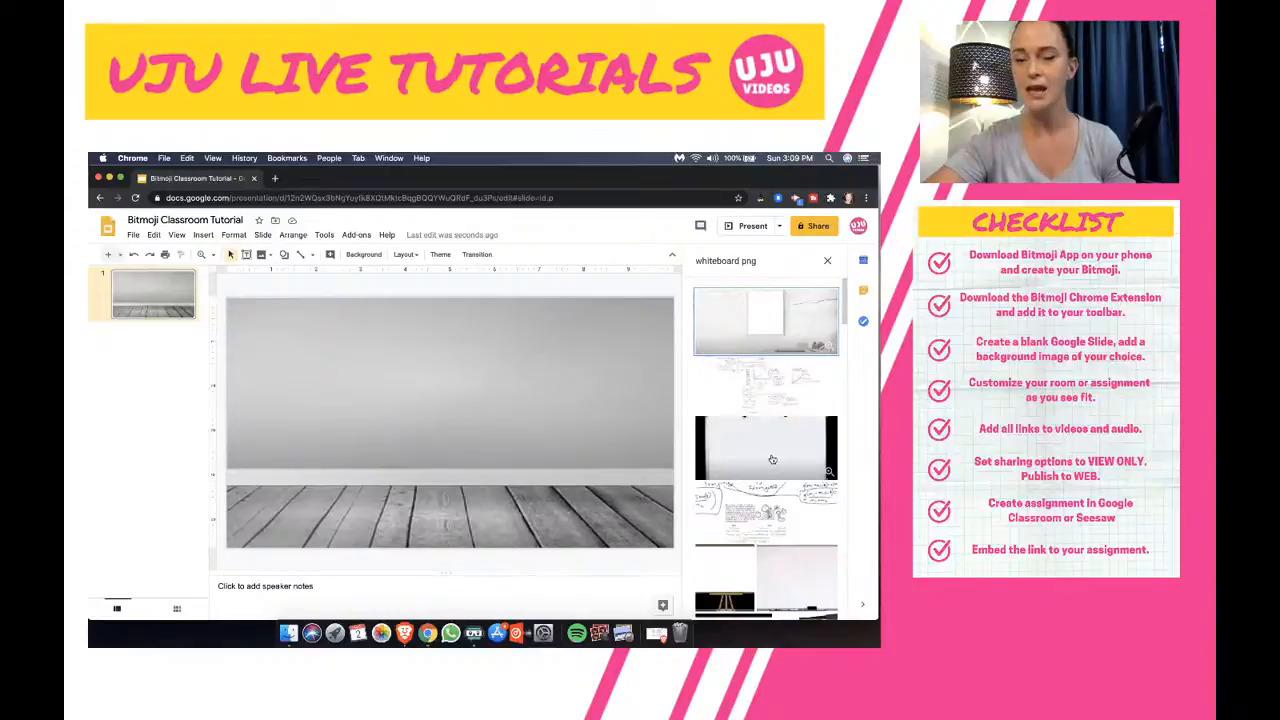
# Step: Insert the whiteboard image with markers and eraser, shrink it, and place it on the upper right part of the wall
pyautogui.scroll(-3, 772, 459)
pyautogui.scroll(-2, 772, 459)
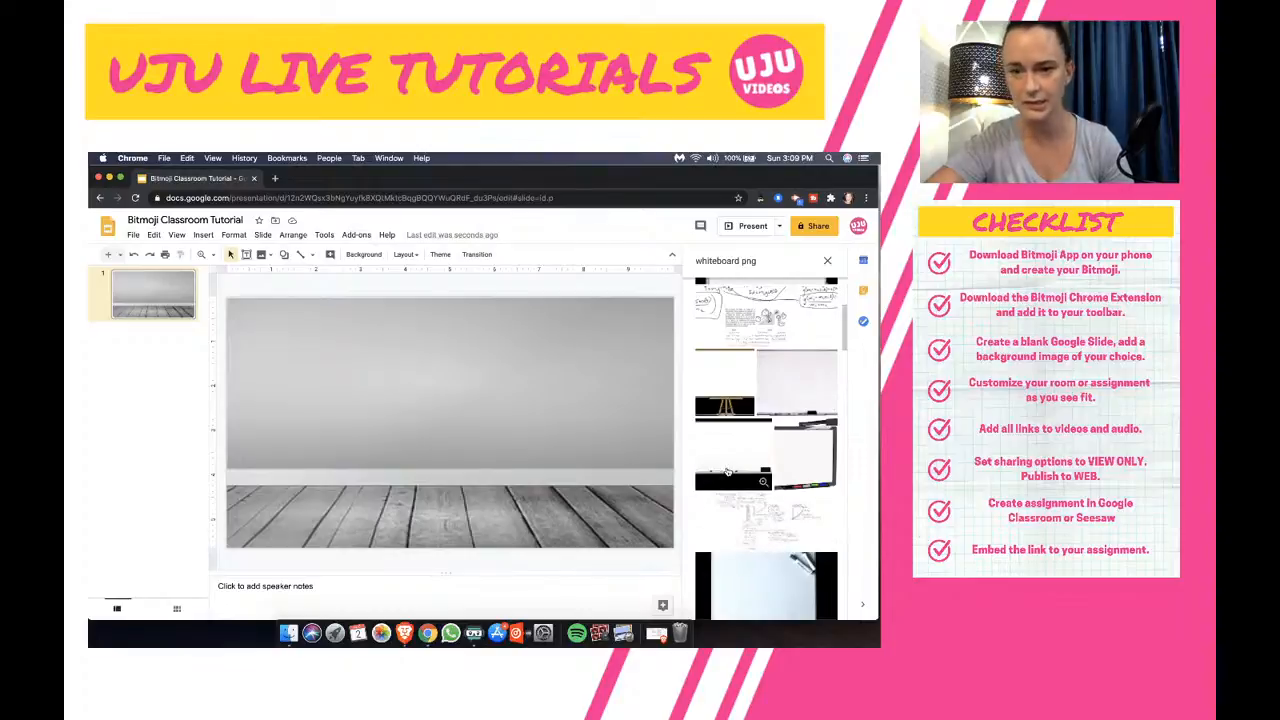
pyautogui.moveTo(728, 470); pyautogui.dragTo(547, 431)
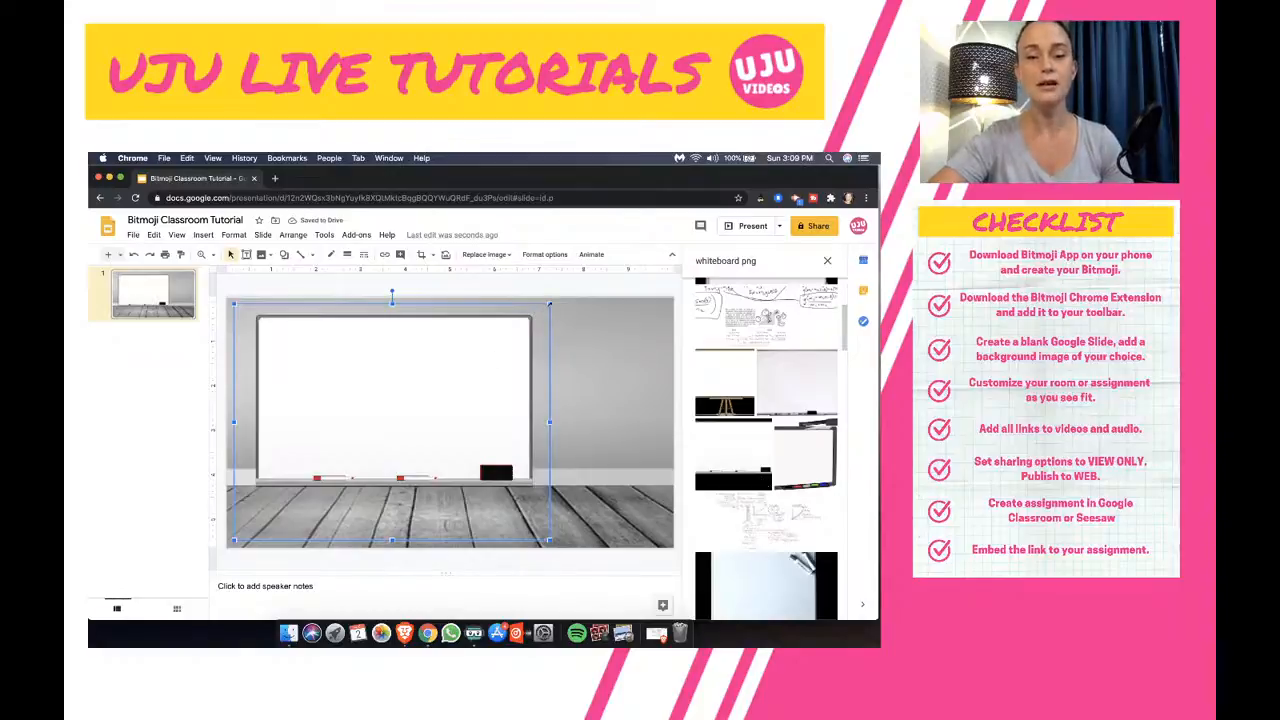
pyautogui.moveTo(548, 304); pyautogui.dragTo(438, 387)
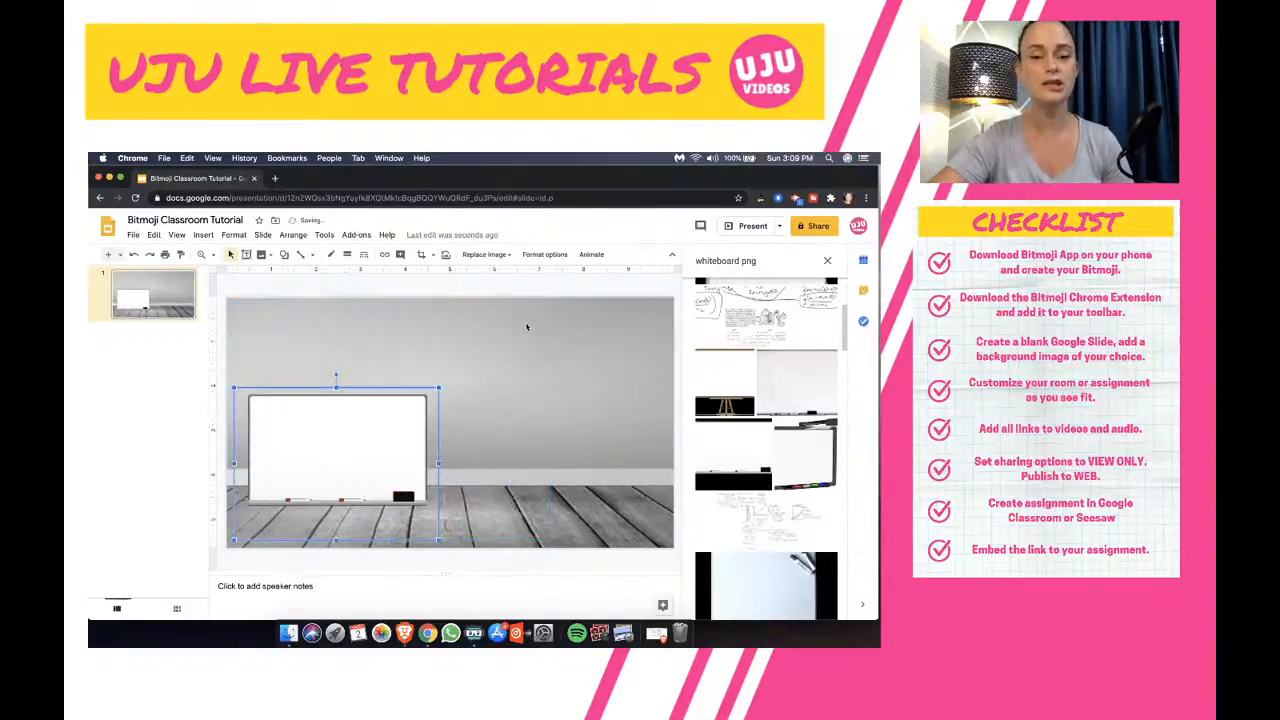
pyautogui.moveTo(295, 447); pyautogui.dragTo(534, 374)
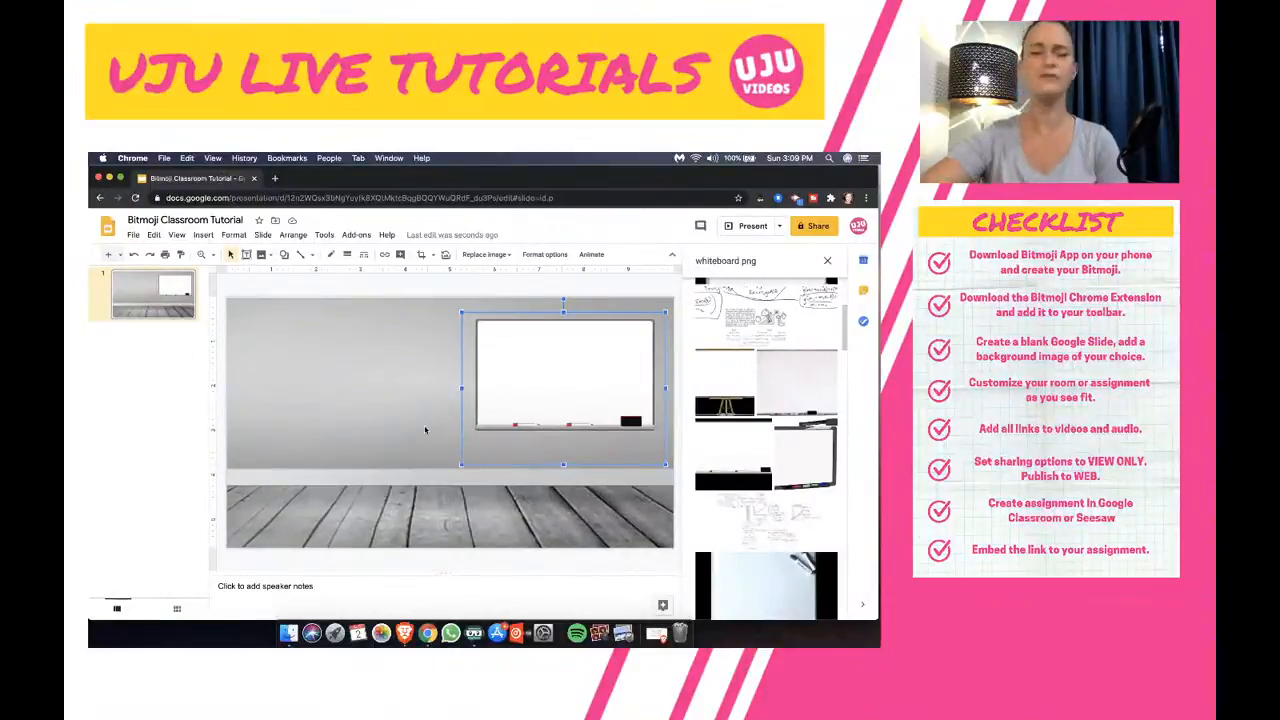
# Step: Crop the empty margins below and to the left of the whiteboard close to its frame
pyautogui.click(421, 254)
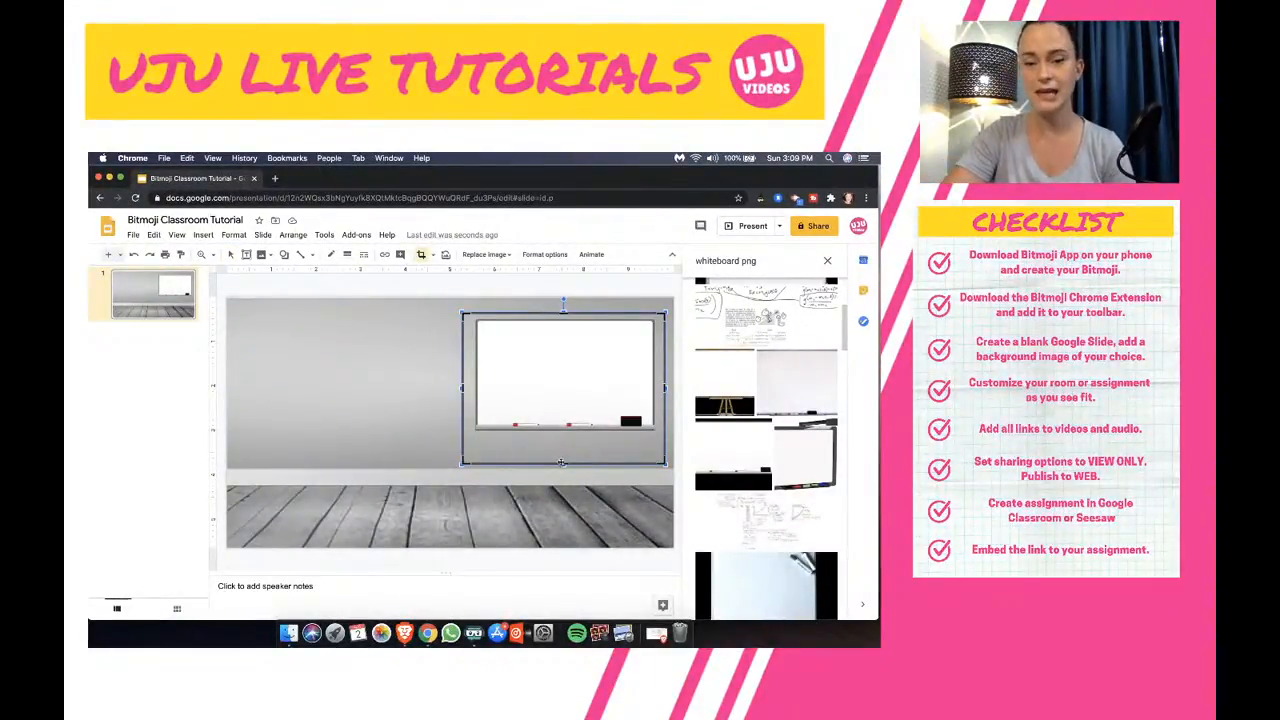
pyautogui.moveTo(562, 462); pyautogui.dragTo(563, 442)
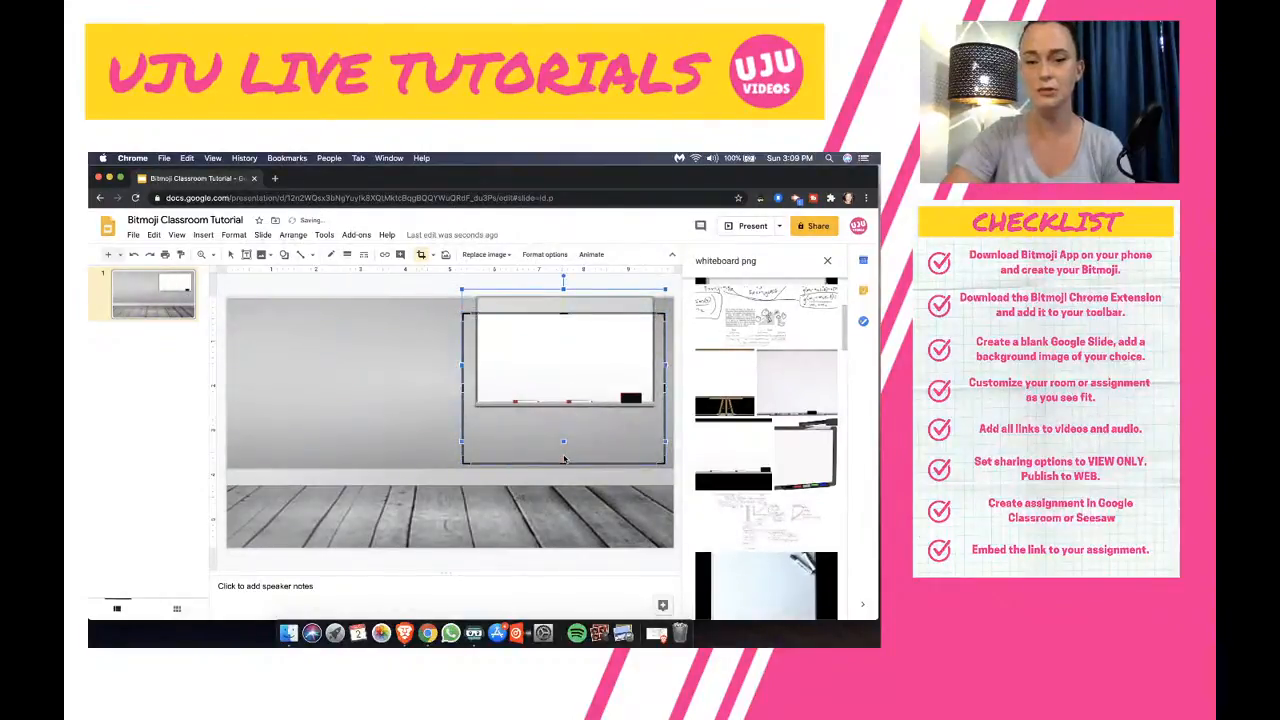
pyautogui.press('super+z')
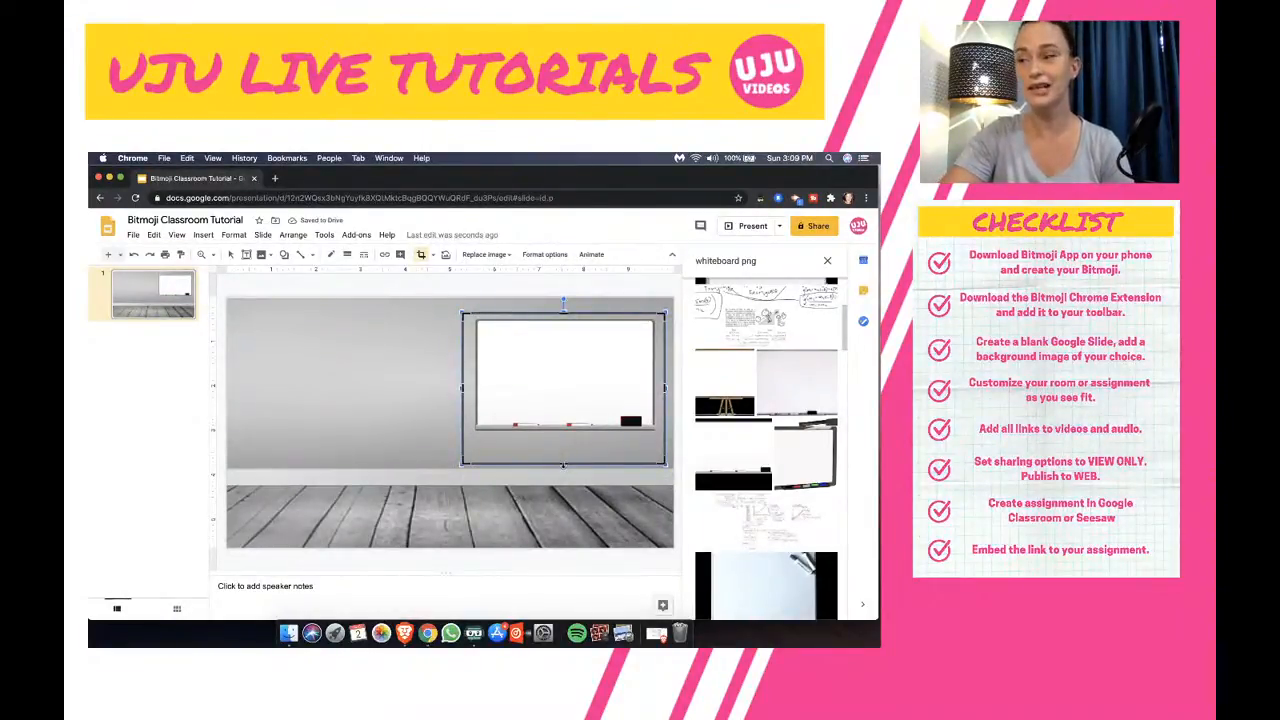
pyautogui.moveTo(563, 463); pyautogui.dragTo(562, 437)
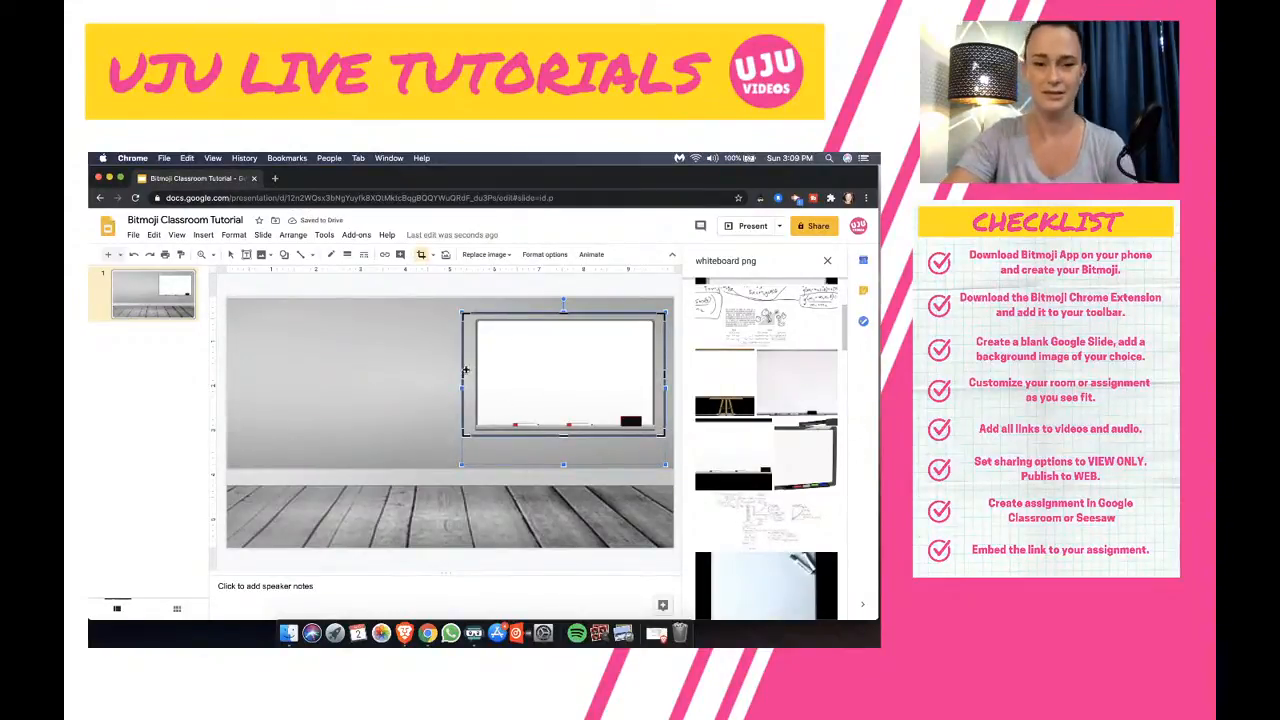
pyautogui.moveTo(463, 373); pyautogui.dragTo(473, 373)
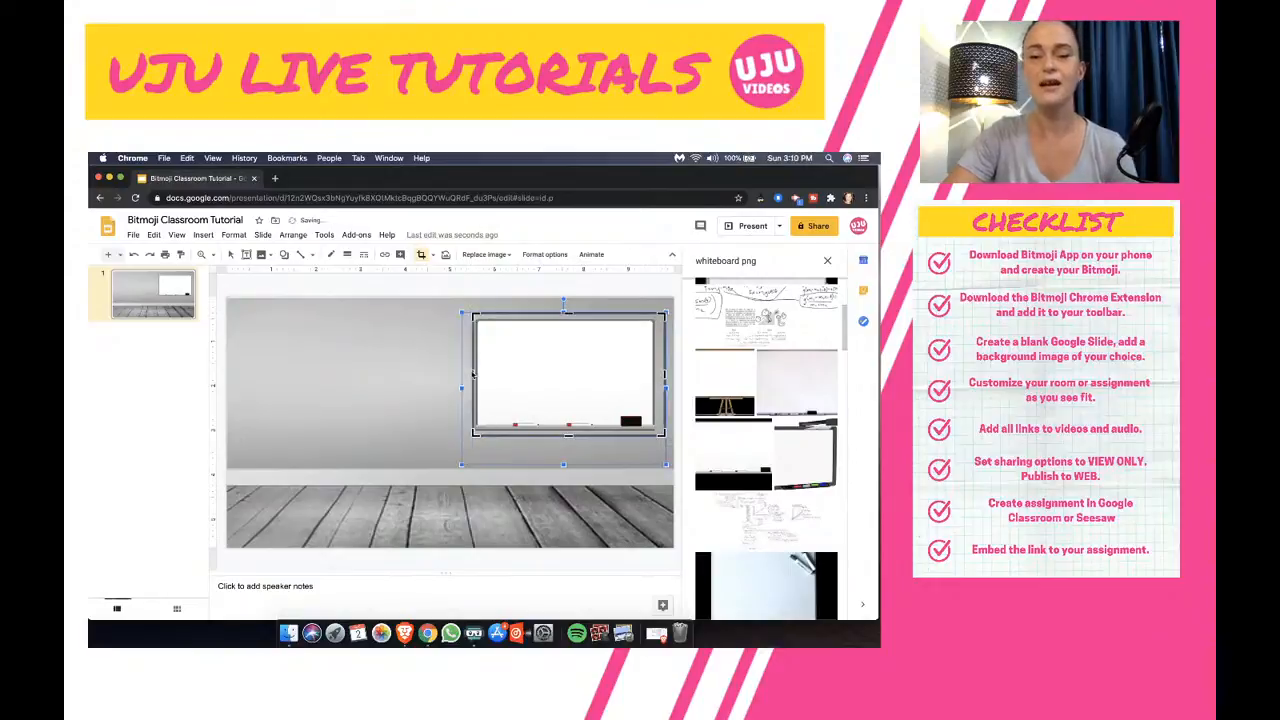
pyautogui.click(362, 405)
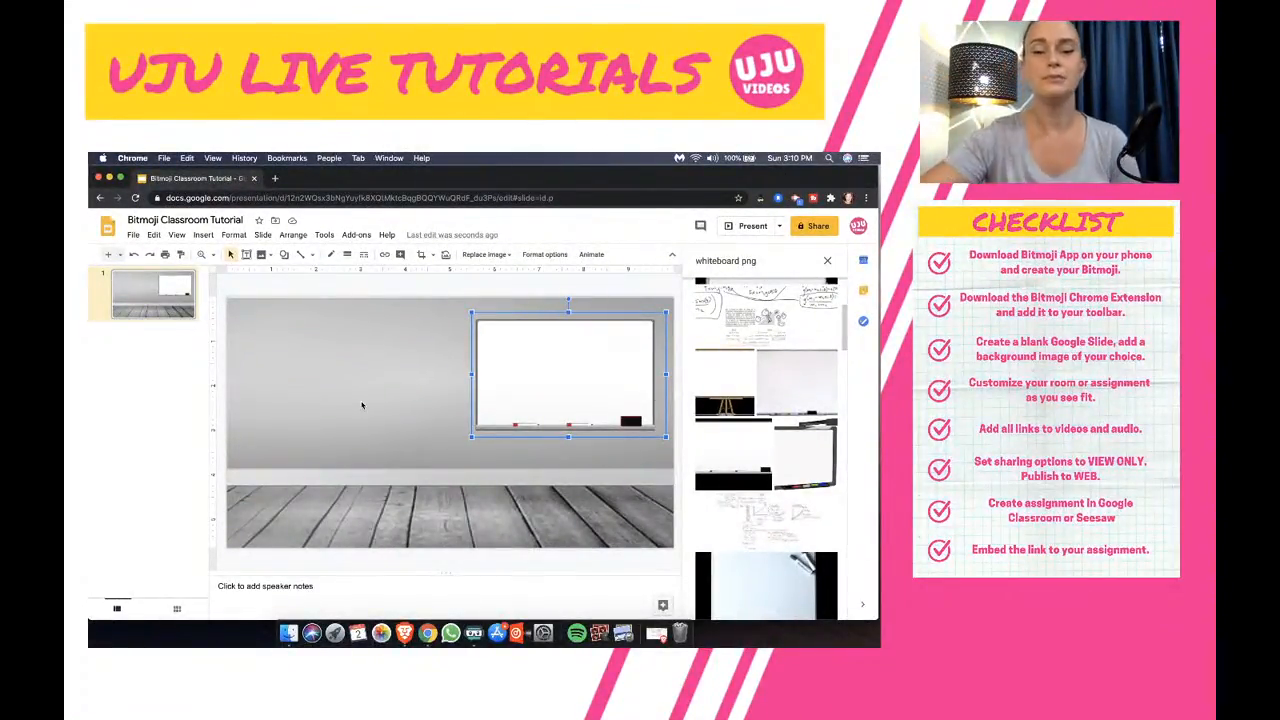
pyautogui.click(339, 410)
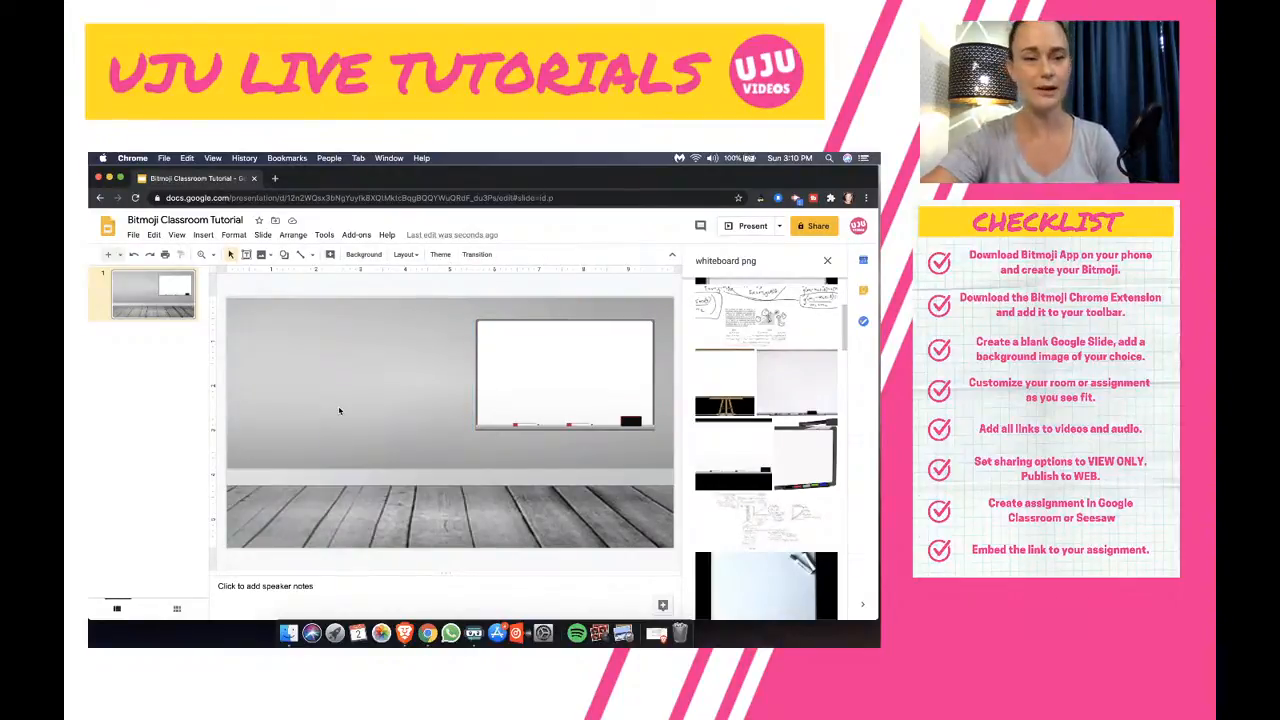
# Step: Draw a text box that fills most of the whiteboard's white writing area
pyautogui.click(203, 235)
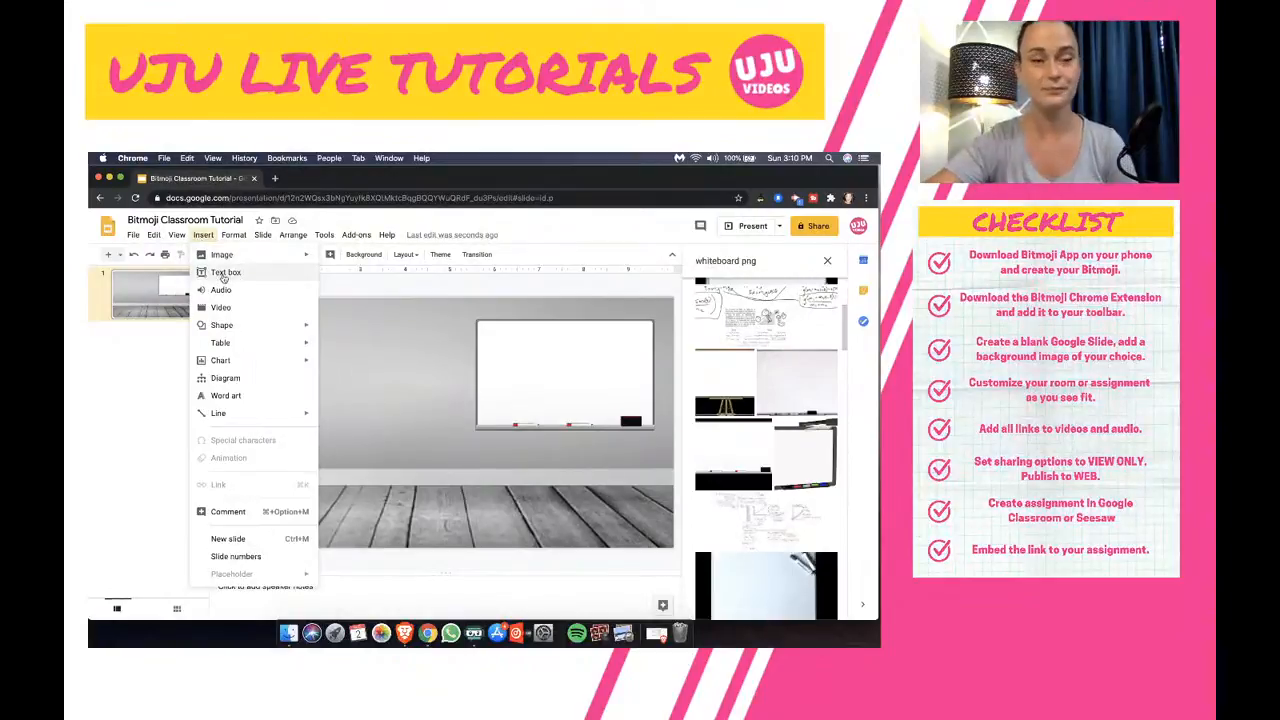
pyautogui.click(220, 272)
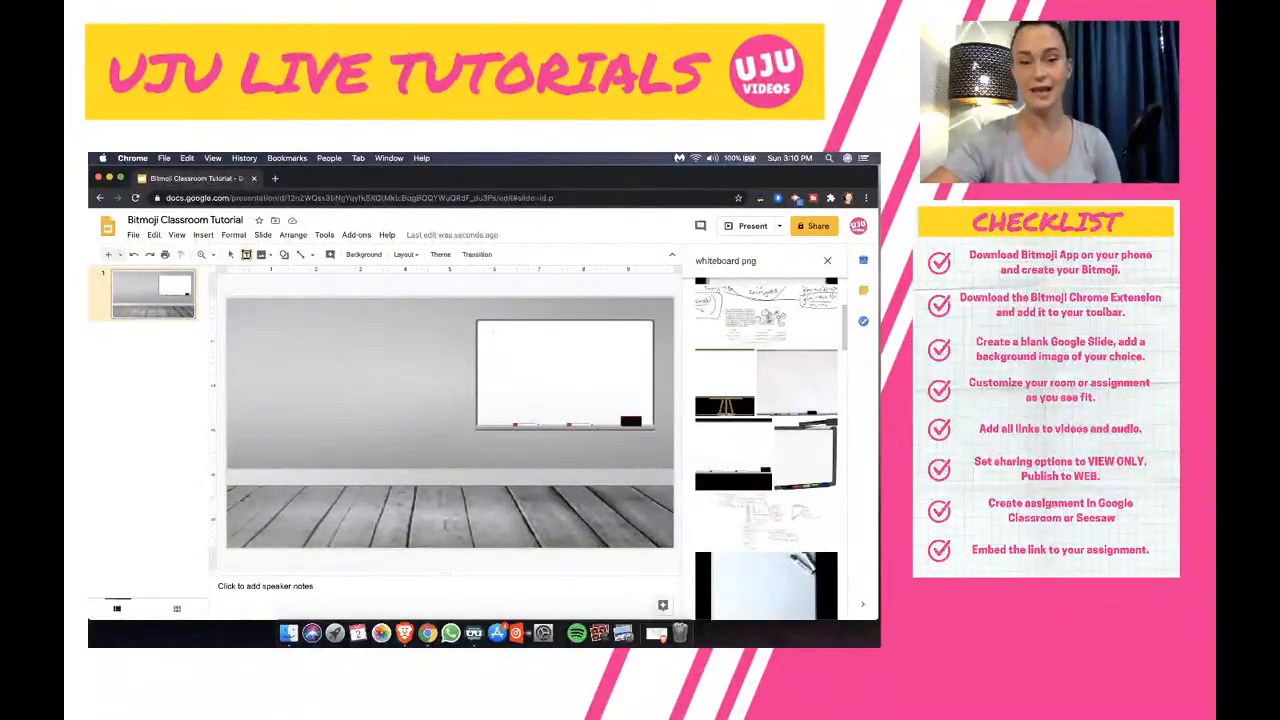
pyautogui.moveTo(492, 333); pyautogui.dragTo(645, 410)
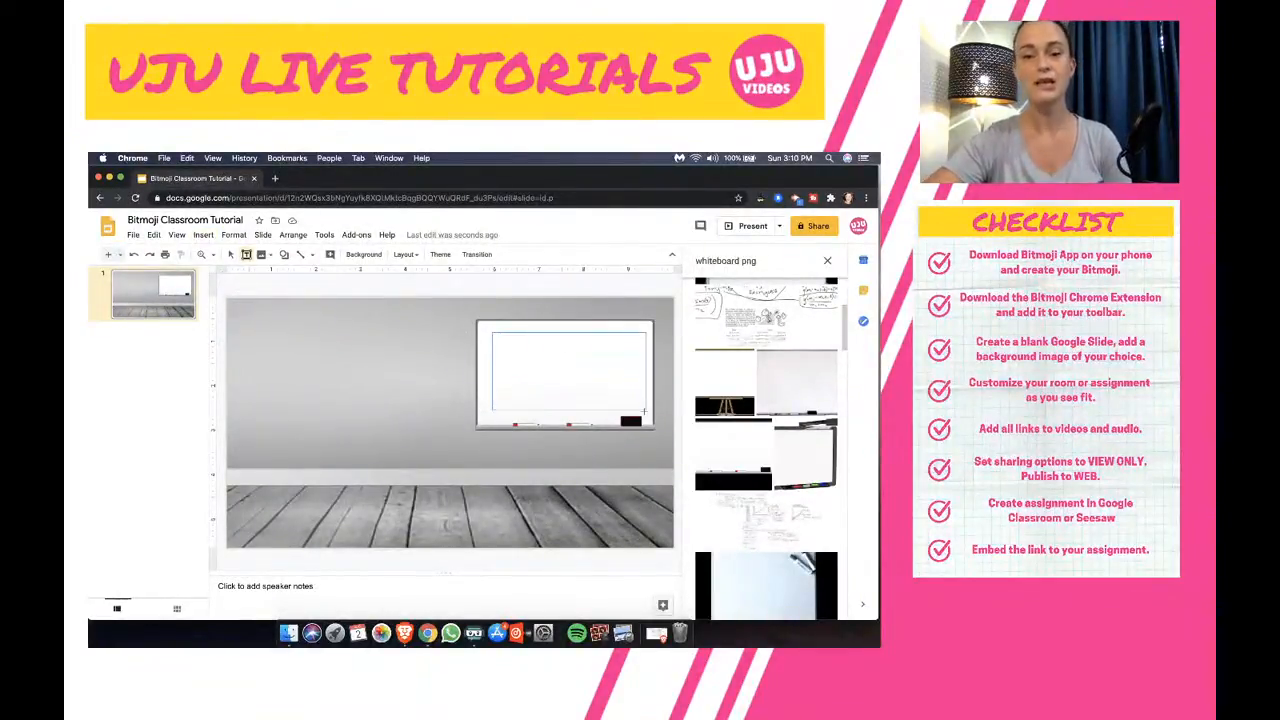
pyautogui.click(202, 235)
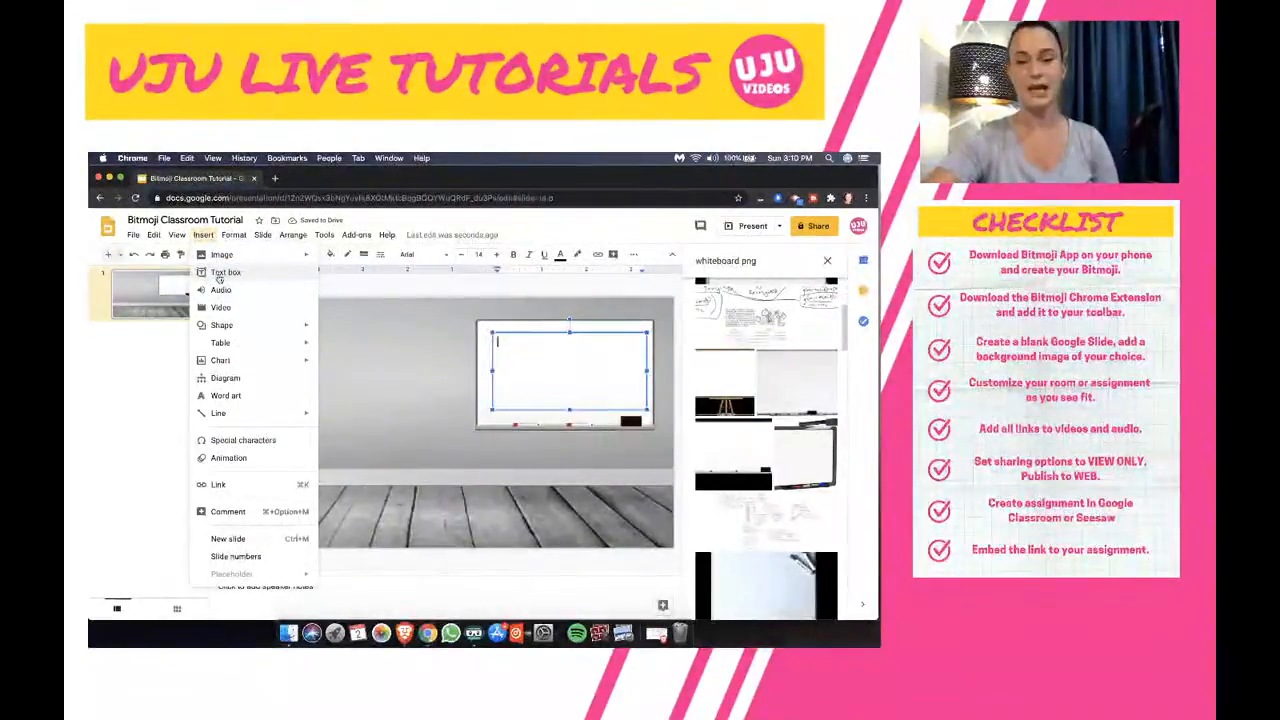
# Step: Enter "Welcome Everyone!" in the whiteboard's text box and center the text horizontally
pyautogui.click(510, 345)
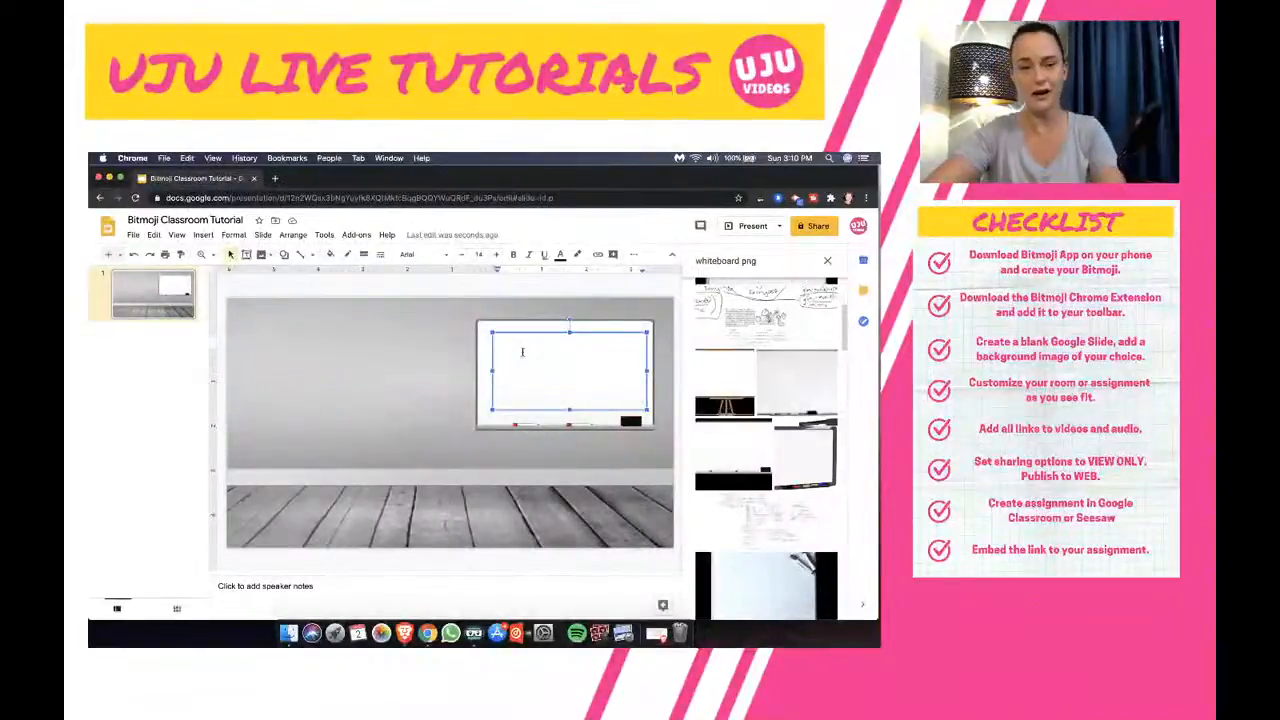
pyautogui.write('Wel')
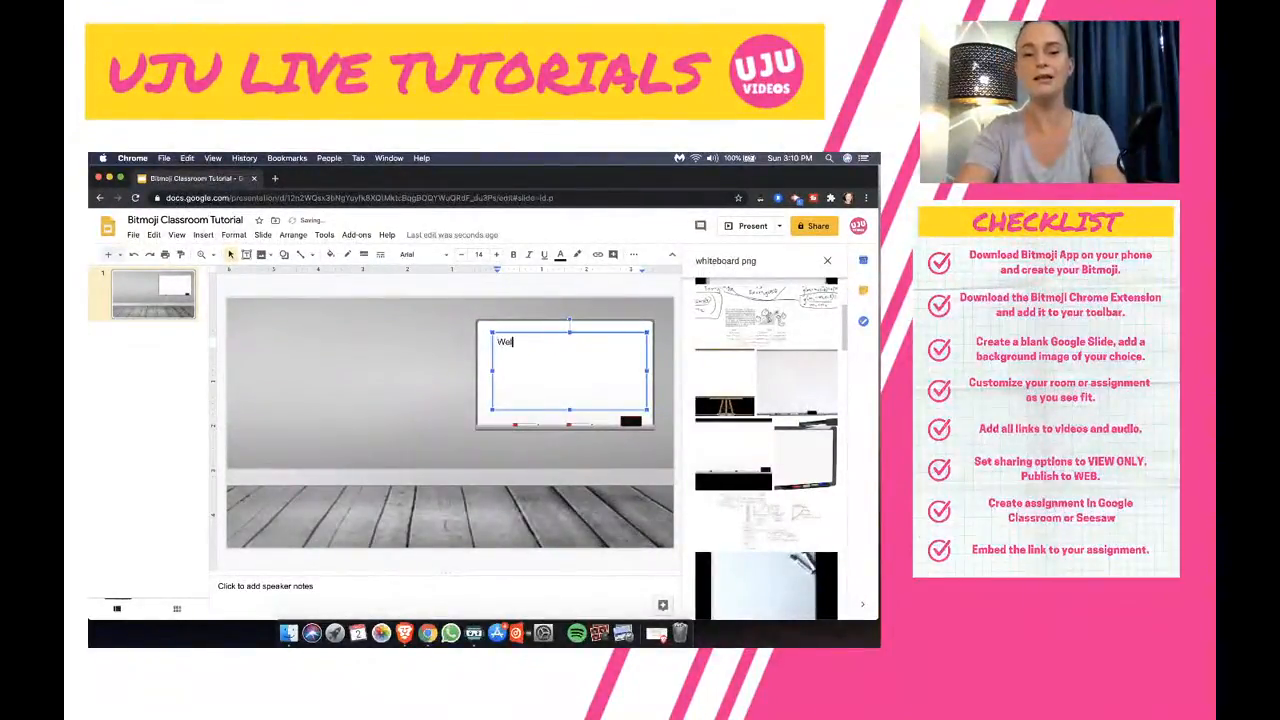
pyautogui.write('come')
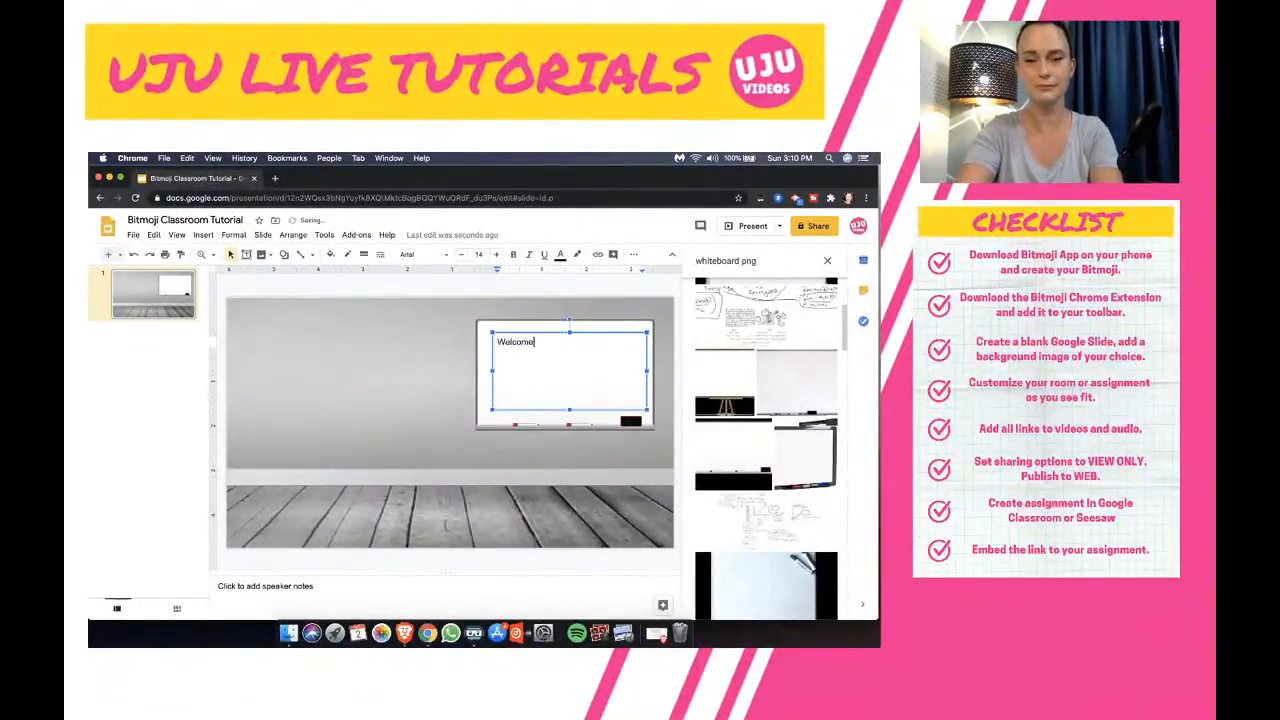
pyautogui.write(' Everyohne!')
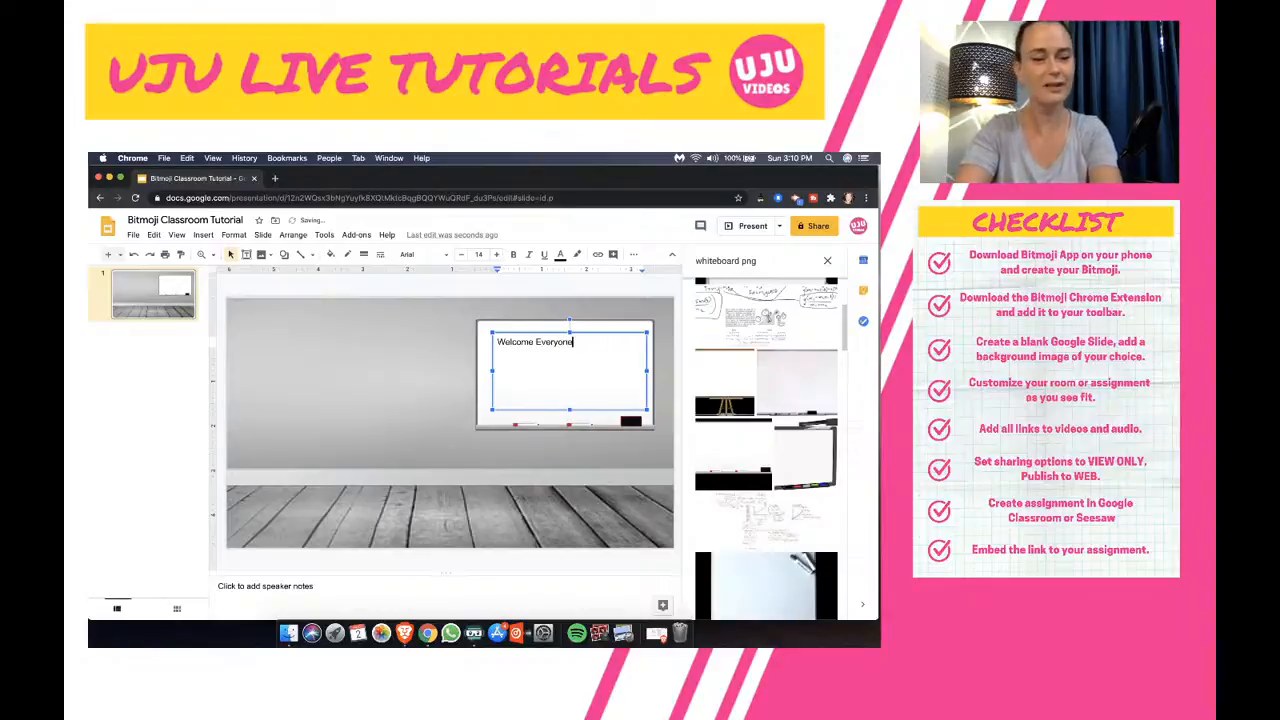
pyautogui.click(633, 255)
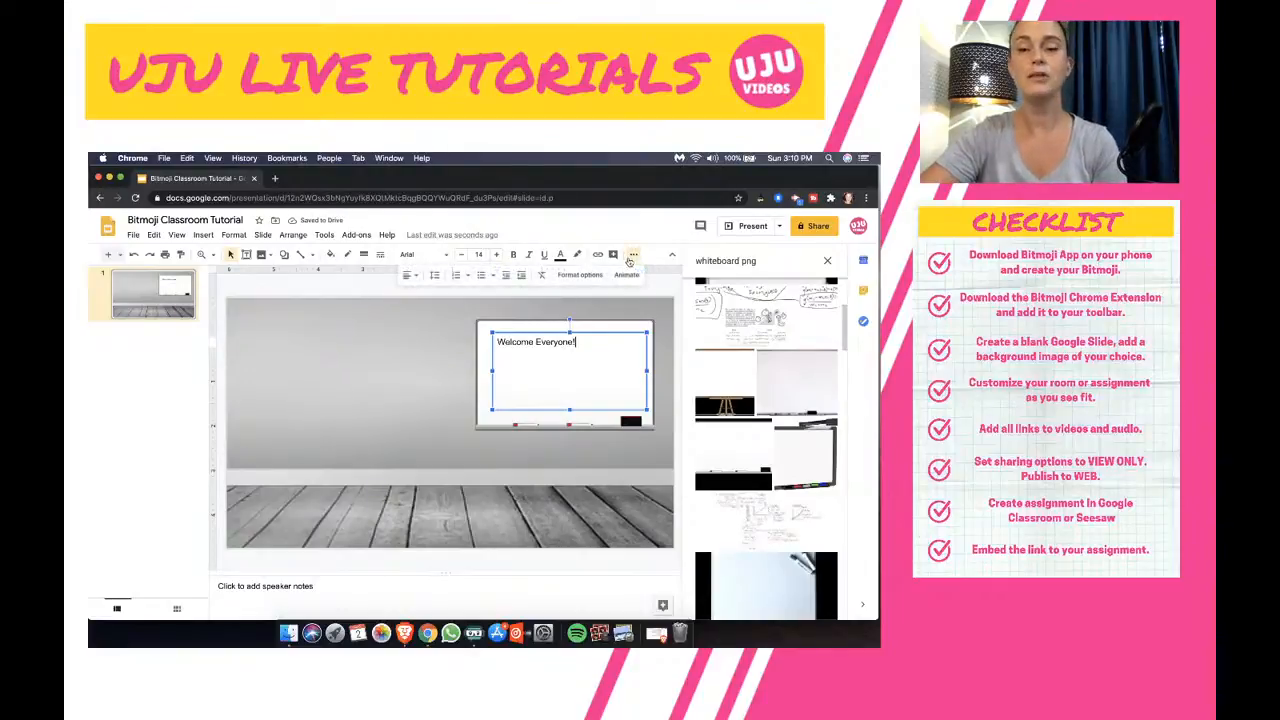
pyautogui.click(409, 277)
pyautogui.click(424, 292)
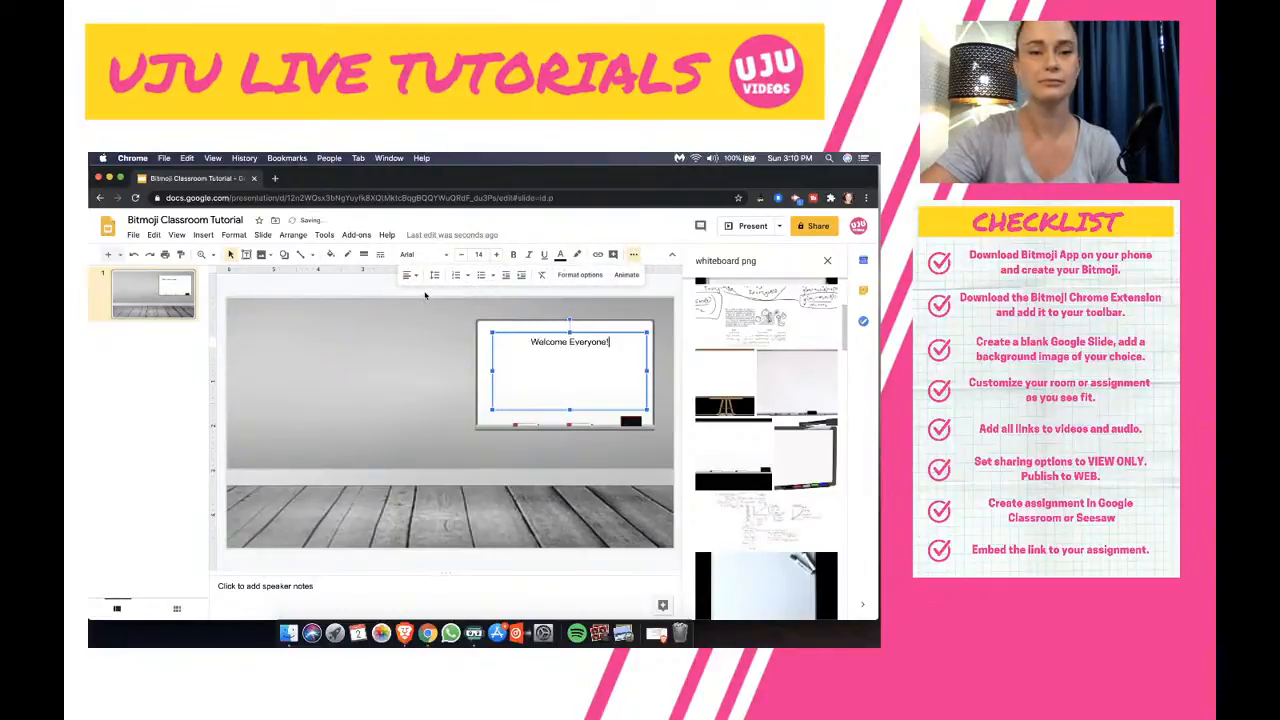
# Step: Format the whiteboard greeting in bold Indie Flower and widen its text box slightly toward the board's left edge
pyautogui.moveTo(624, 344); pyautogui.dragTo(491, 339)
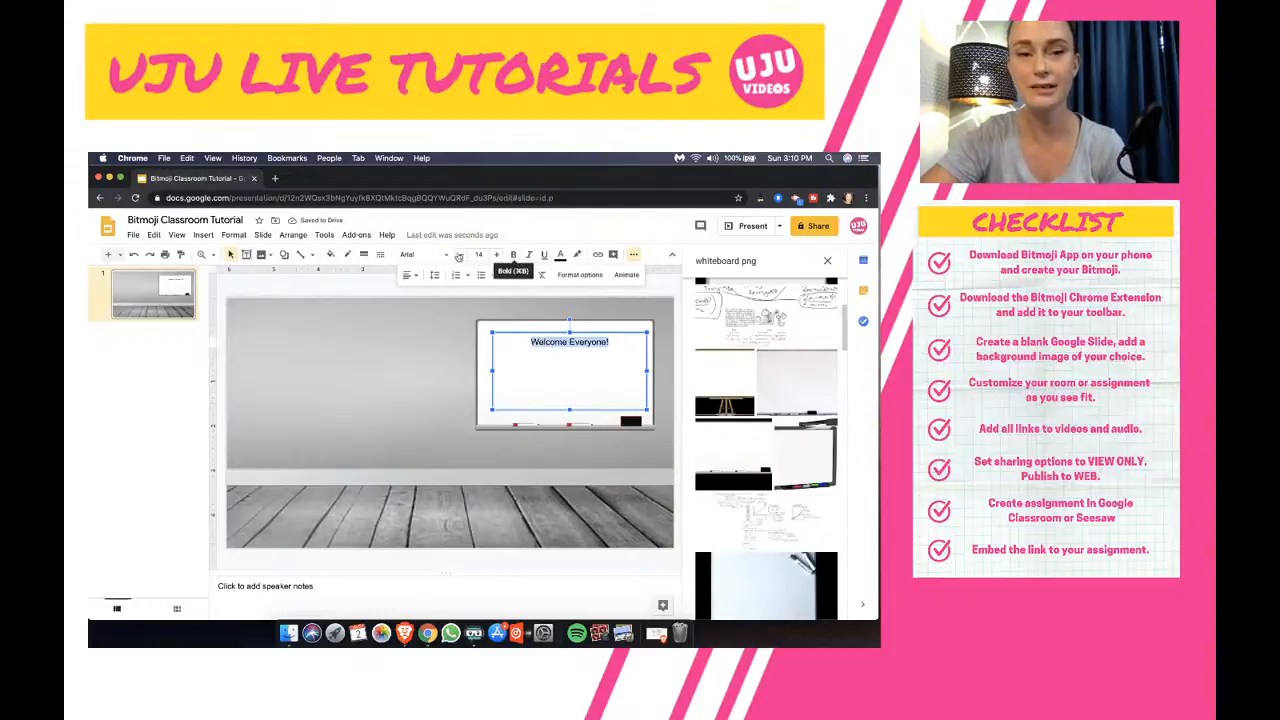
pyautogui.click(443, 255)
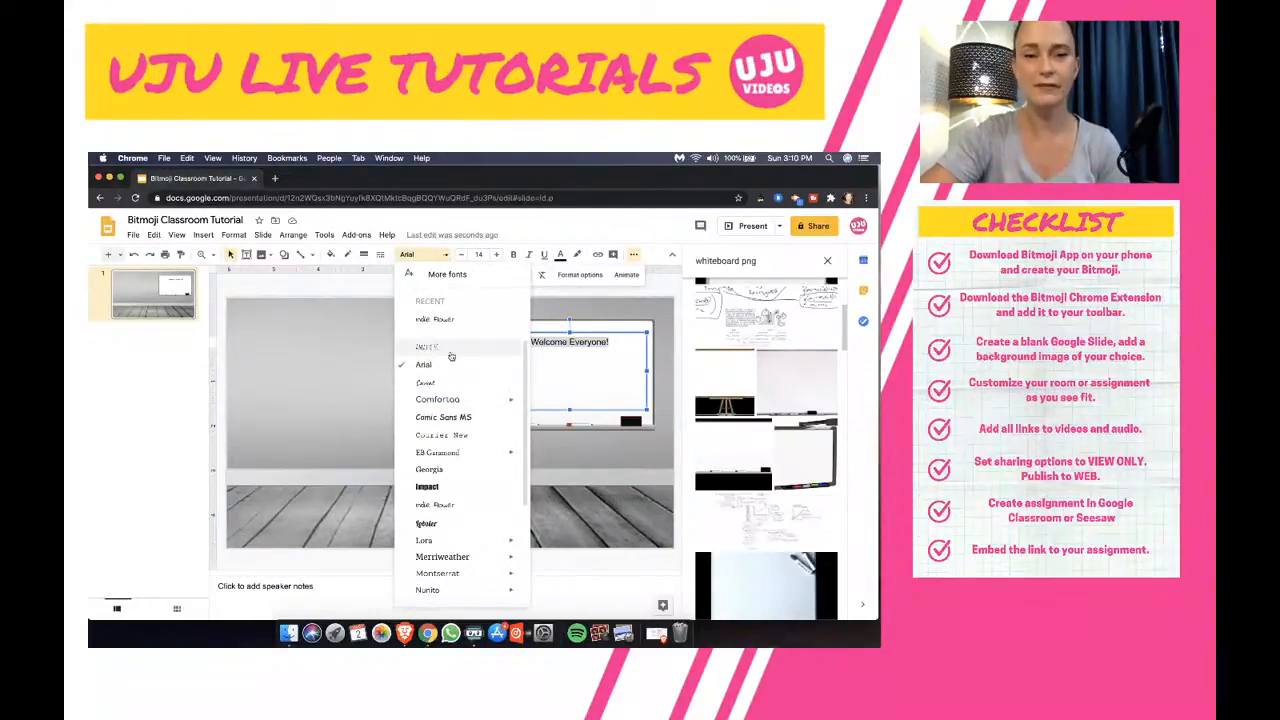
pyautogui.click(436, 319)
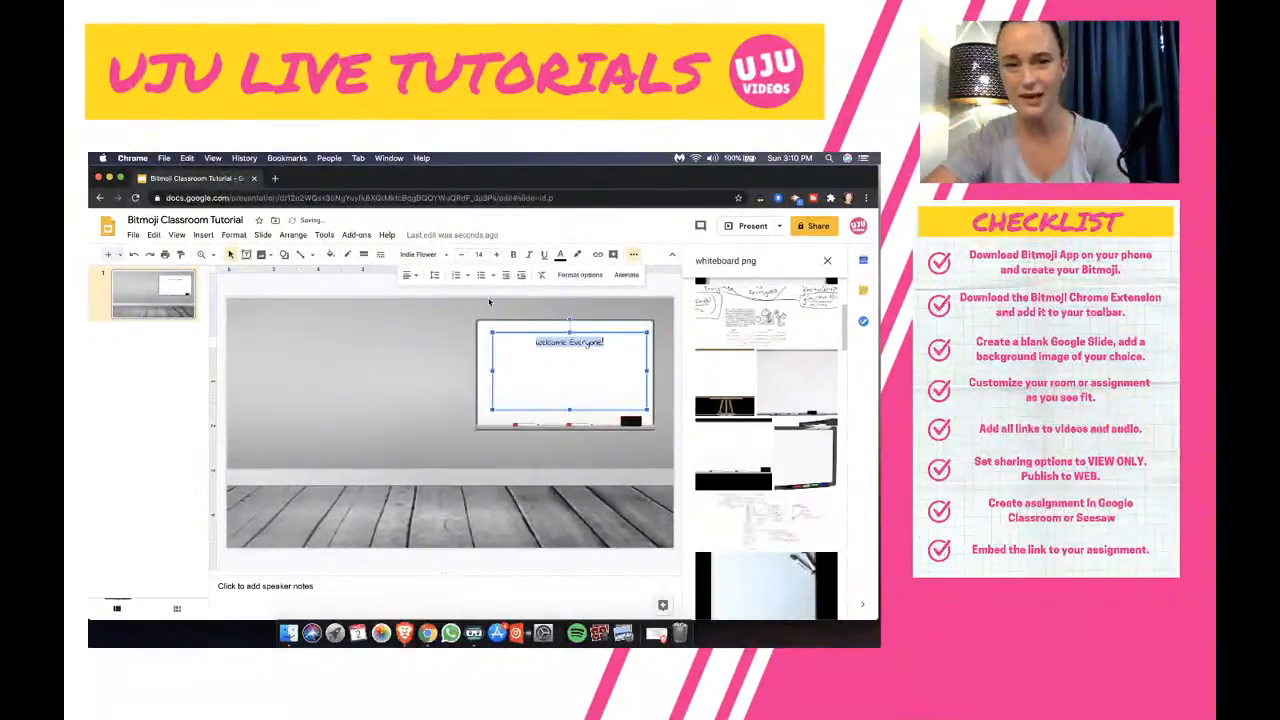
pyautogui.click(513, 255)
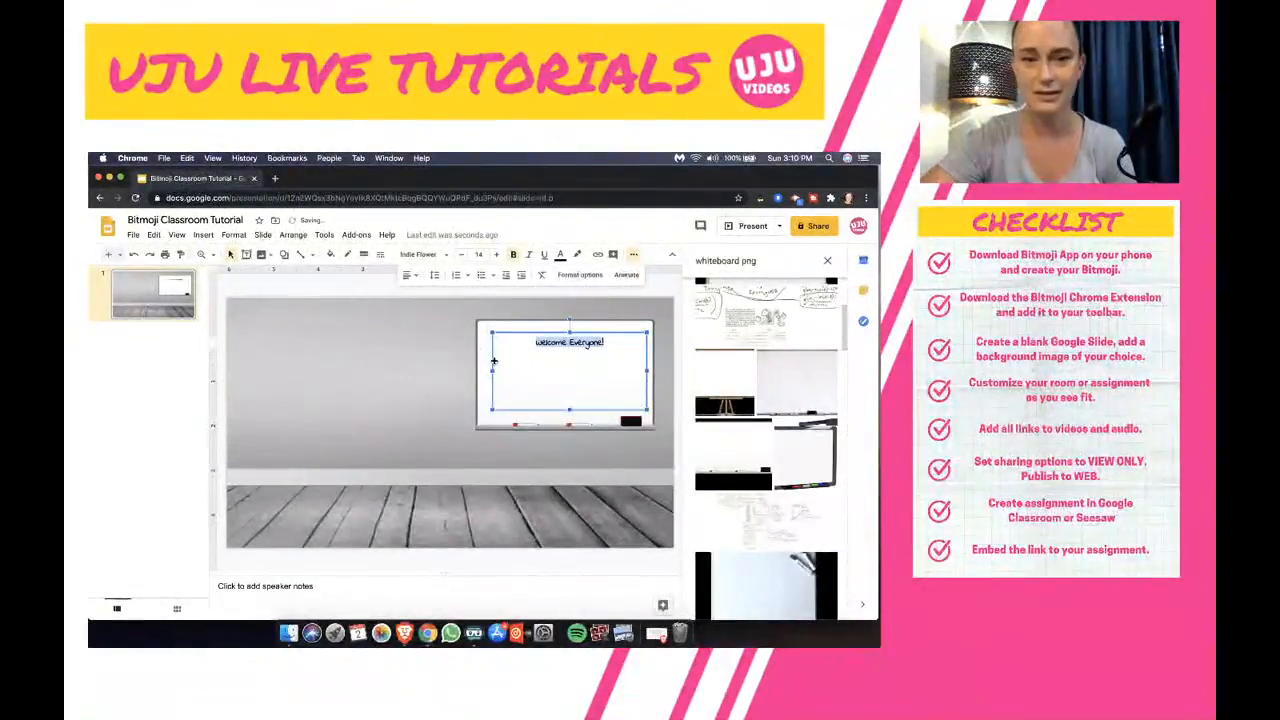
pyautogui.moveTo(490, 371); pyautogui.dragTo(487, 374)
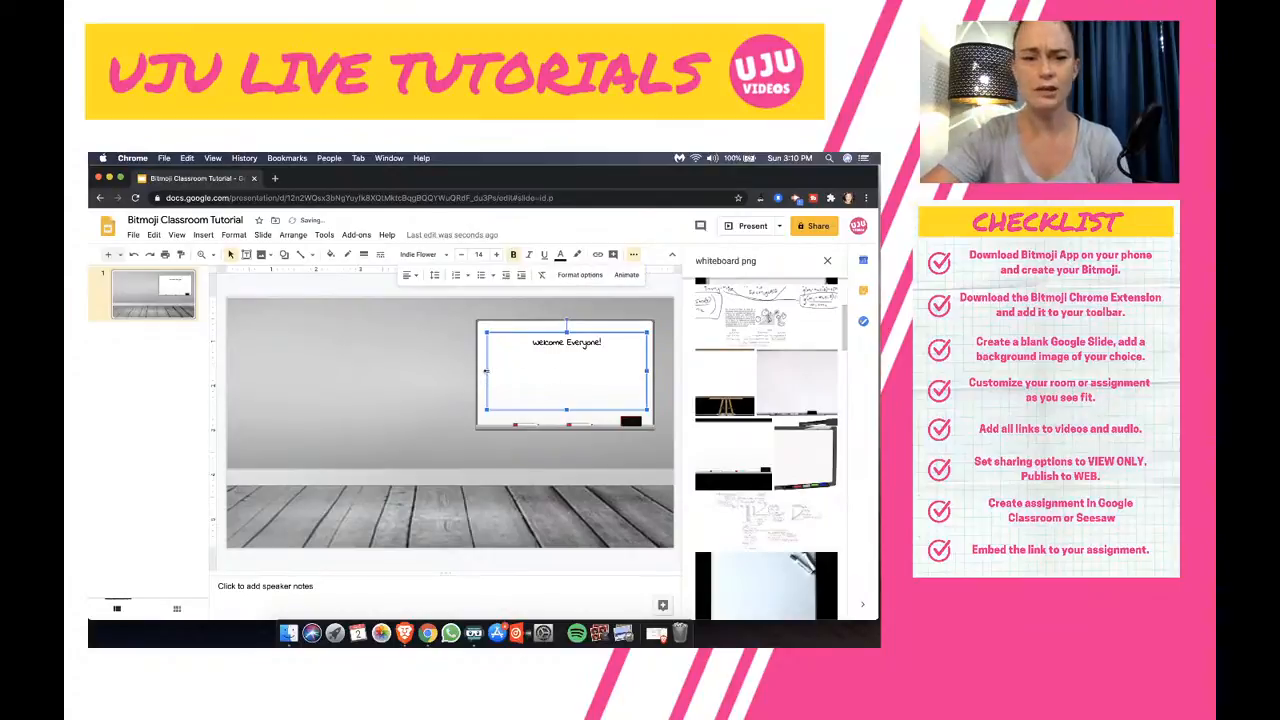
pyautogui.moveTo(484, 370); pyautogui.dragTo(481, 371)
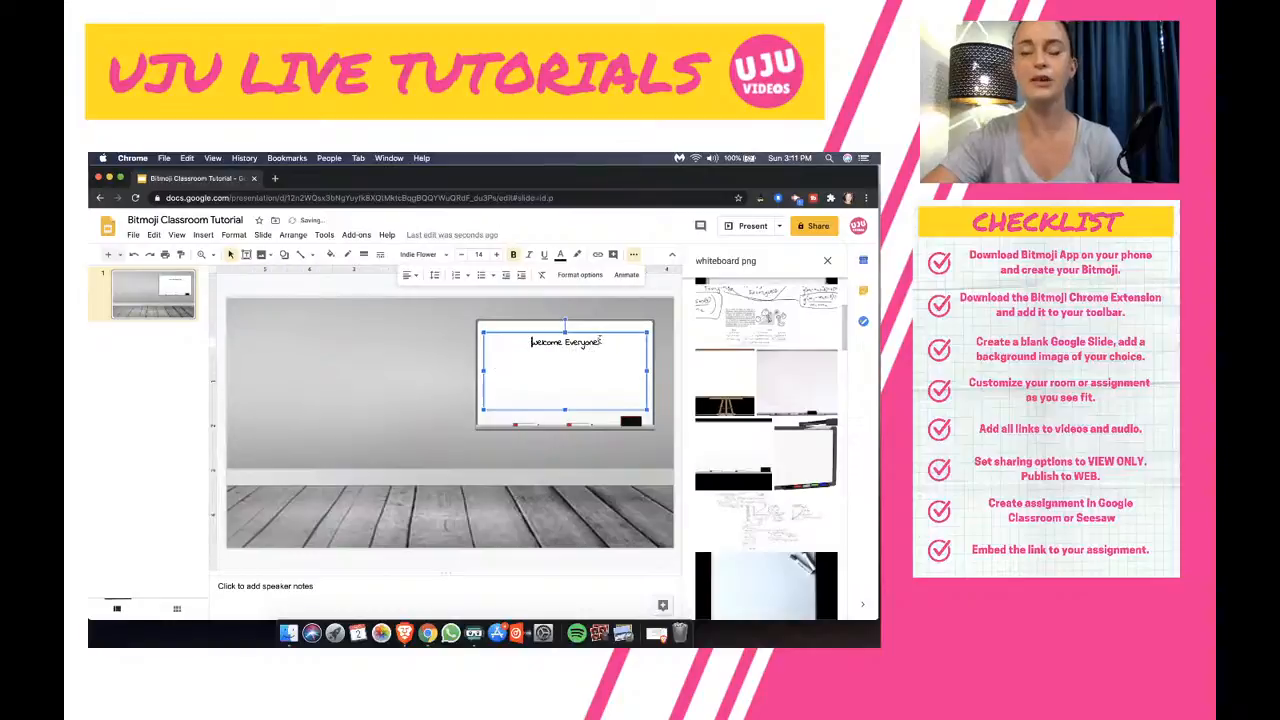
# Step: Enlarge the "Welcome Everyone!" text to size 17 and color it red
pyautogui.moveTo(604, 340); pyautogui.dragTo(530, 341)
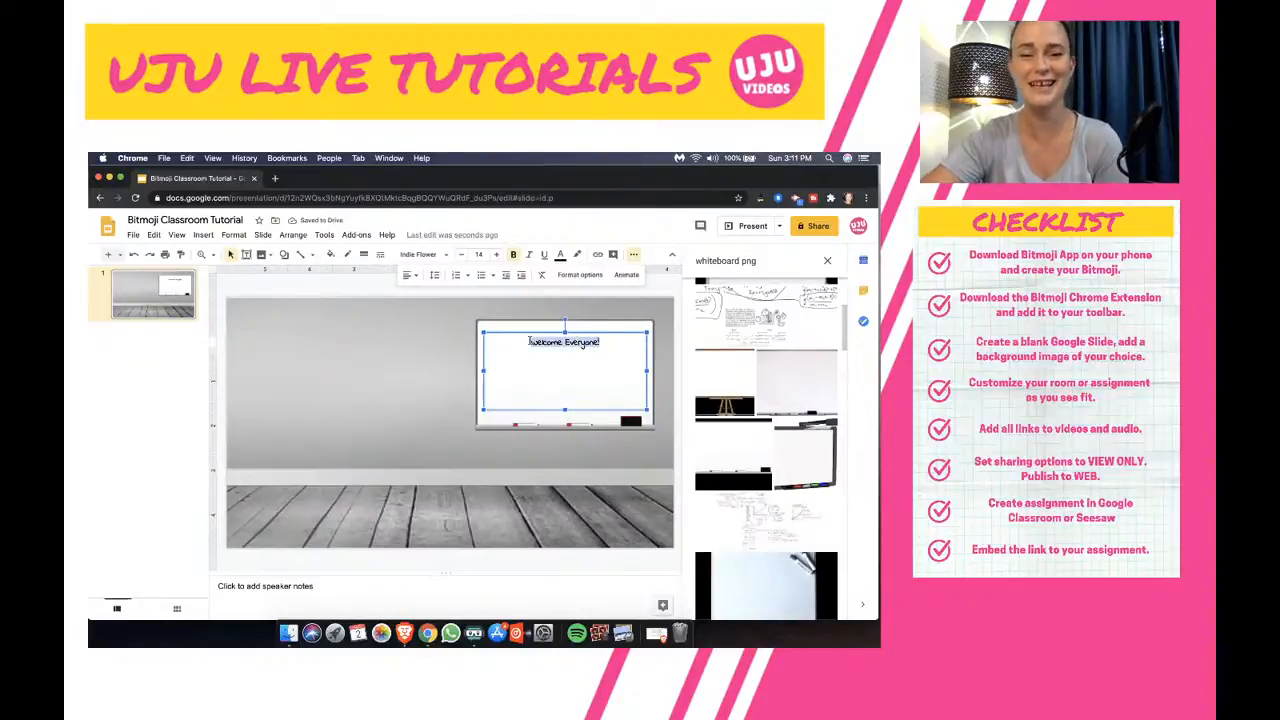
pyautogui.click(496, 256)
pyautogui.click(496, 256)
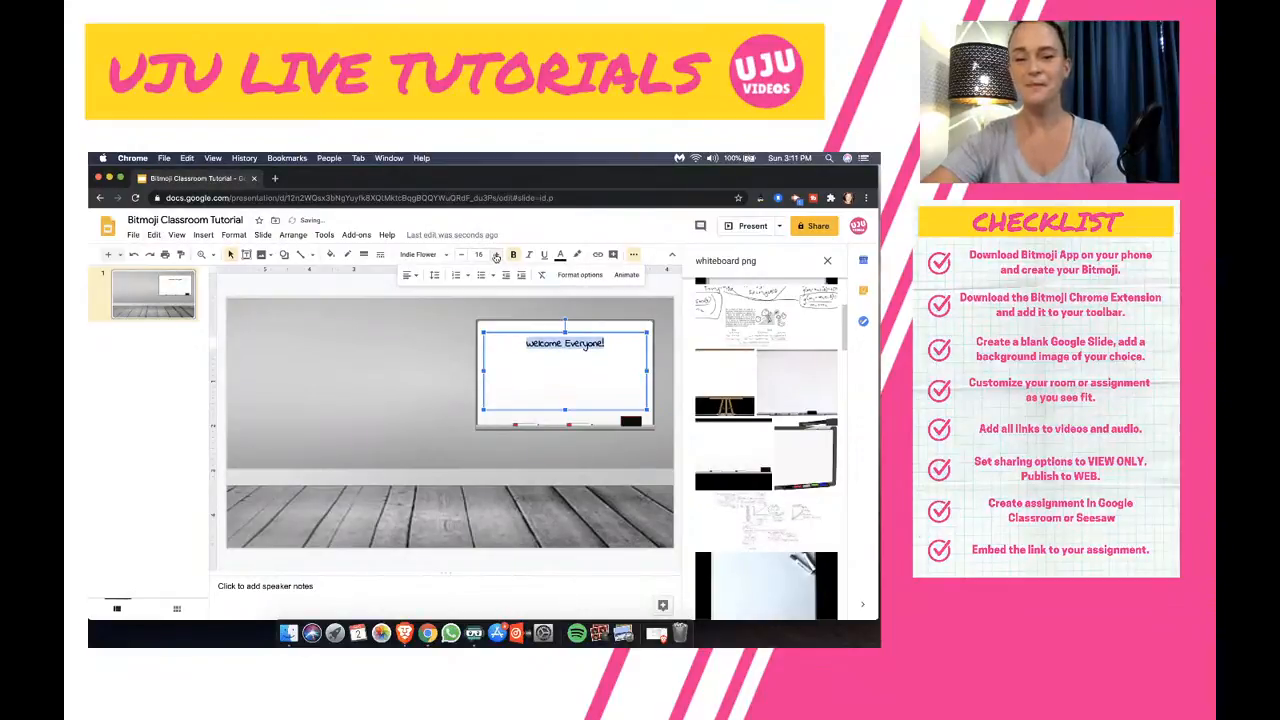
pyautogui.click(496, 256)
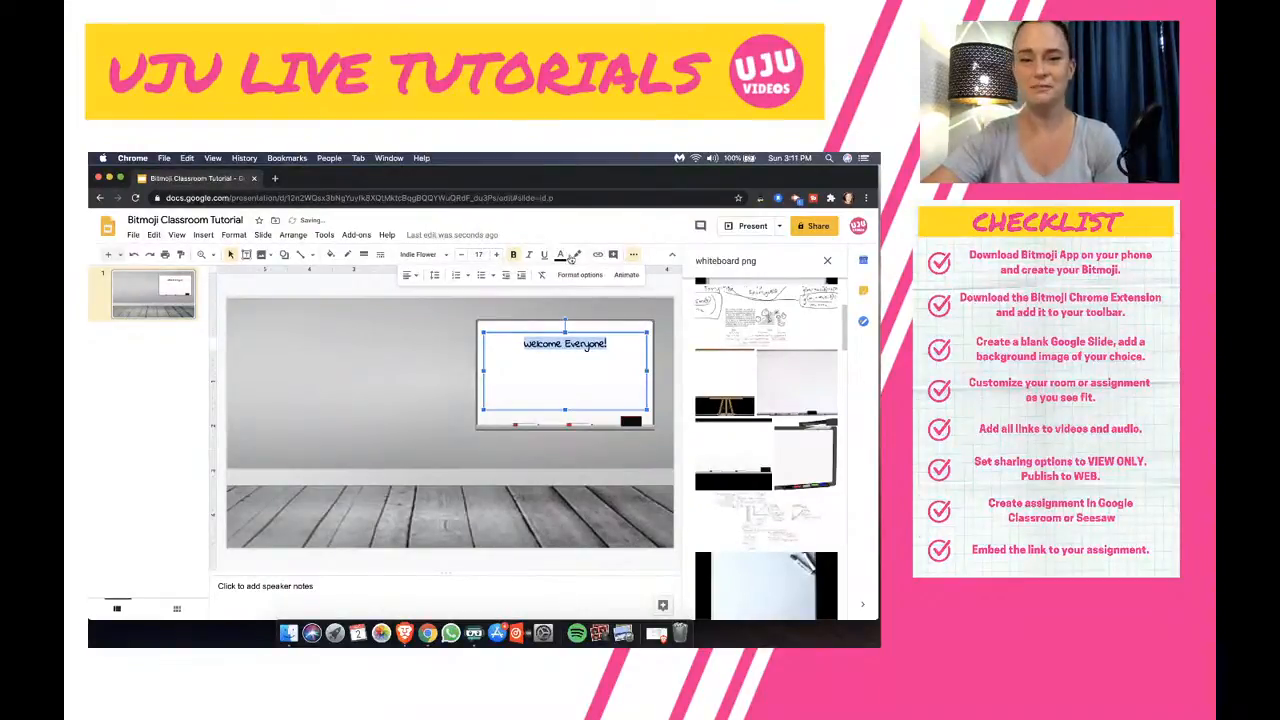
pyautogui.click(561, 256)
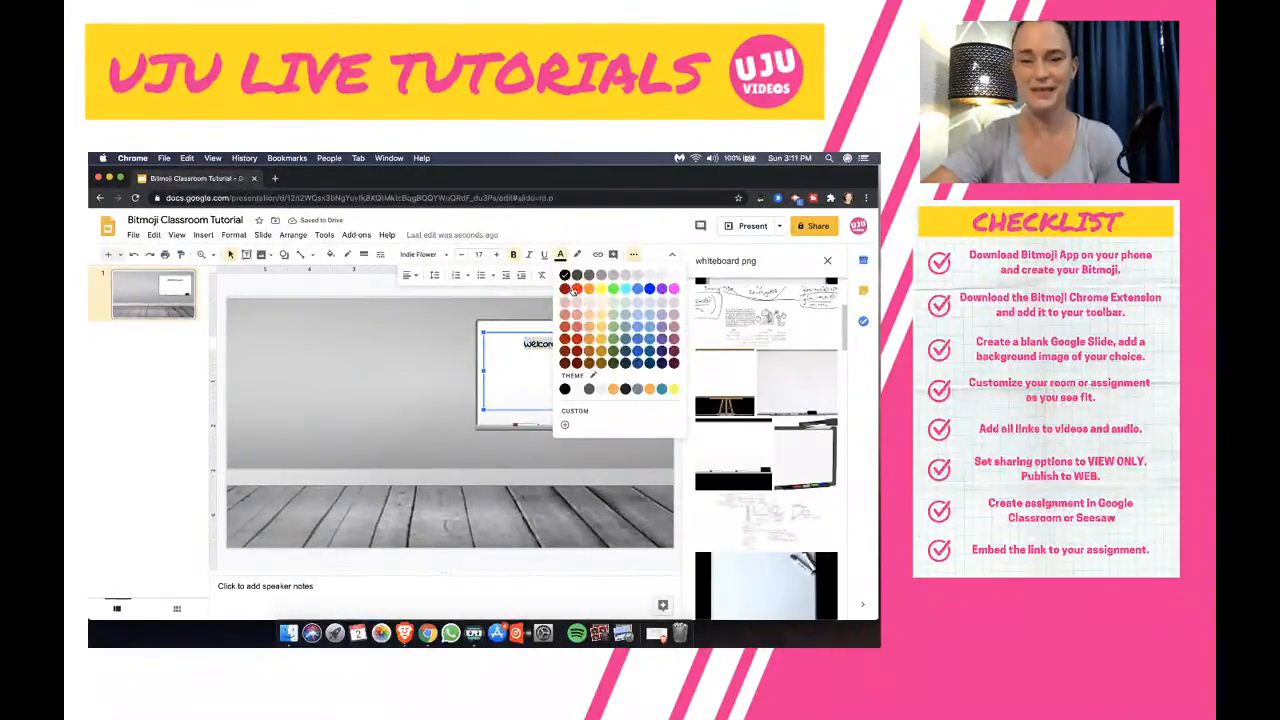
pyautogui.click(576, 289)
pyautogui.click(363, 423)
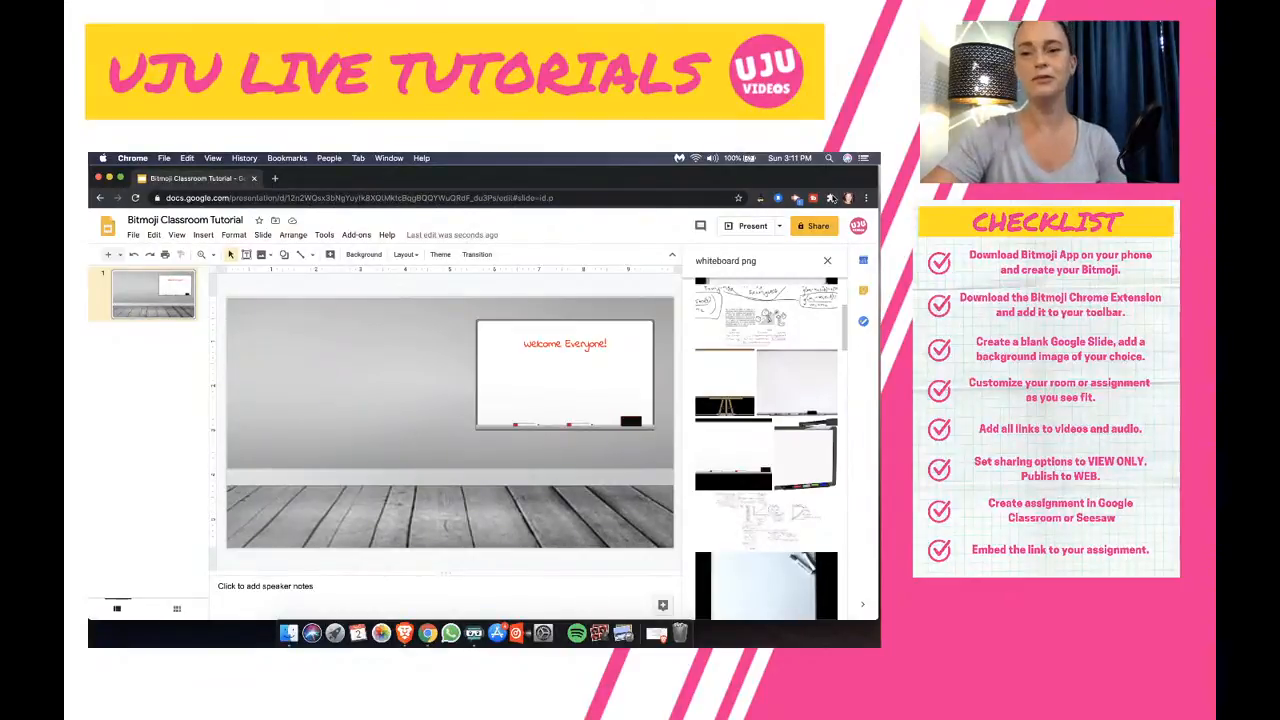
# Step: Open the Bitmoji Chrome extension and search it for "pose"
pyautogui.click(832, 198)
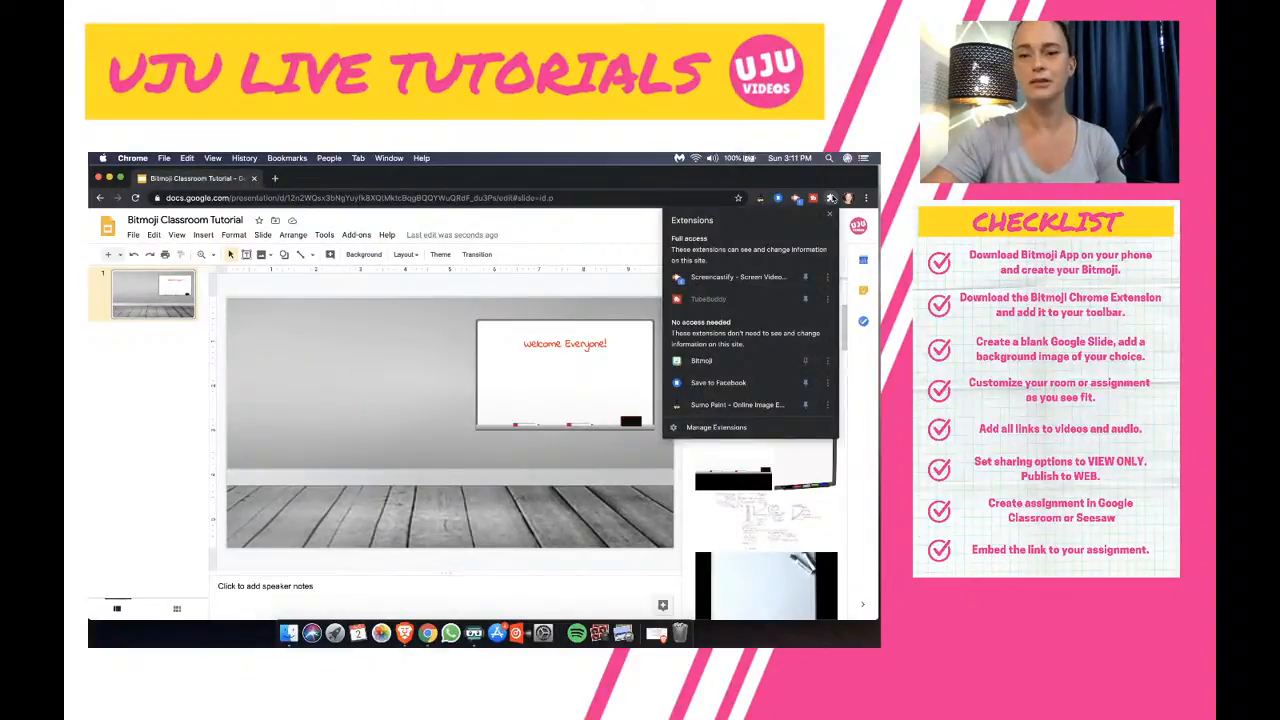
pyautogui.click(701, 362)
pyautogui.click(813, 197)
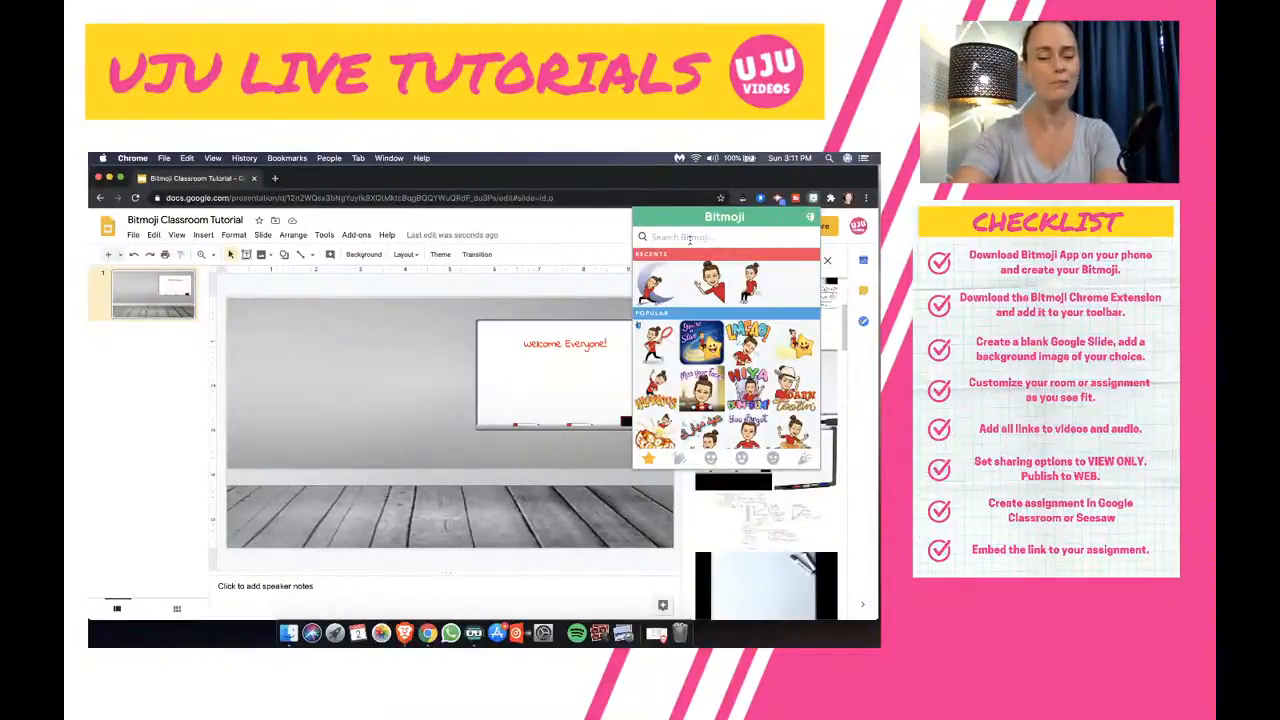
pyautogui.write('pose')
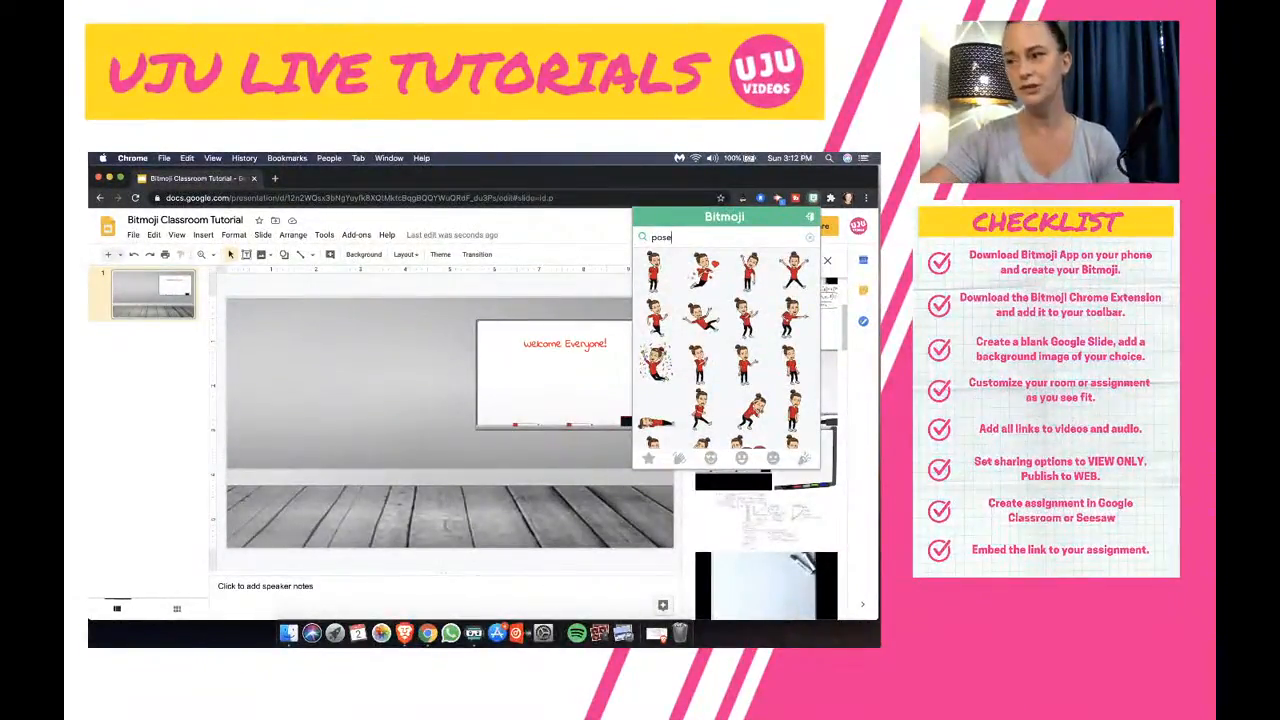
# Step: Insert the Bitmoji with a hand on its forehead and place it left of the whiteboard, its outstretched arm overlapping the board
pyautogui.scroll(-3, 738, 385)
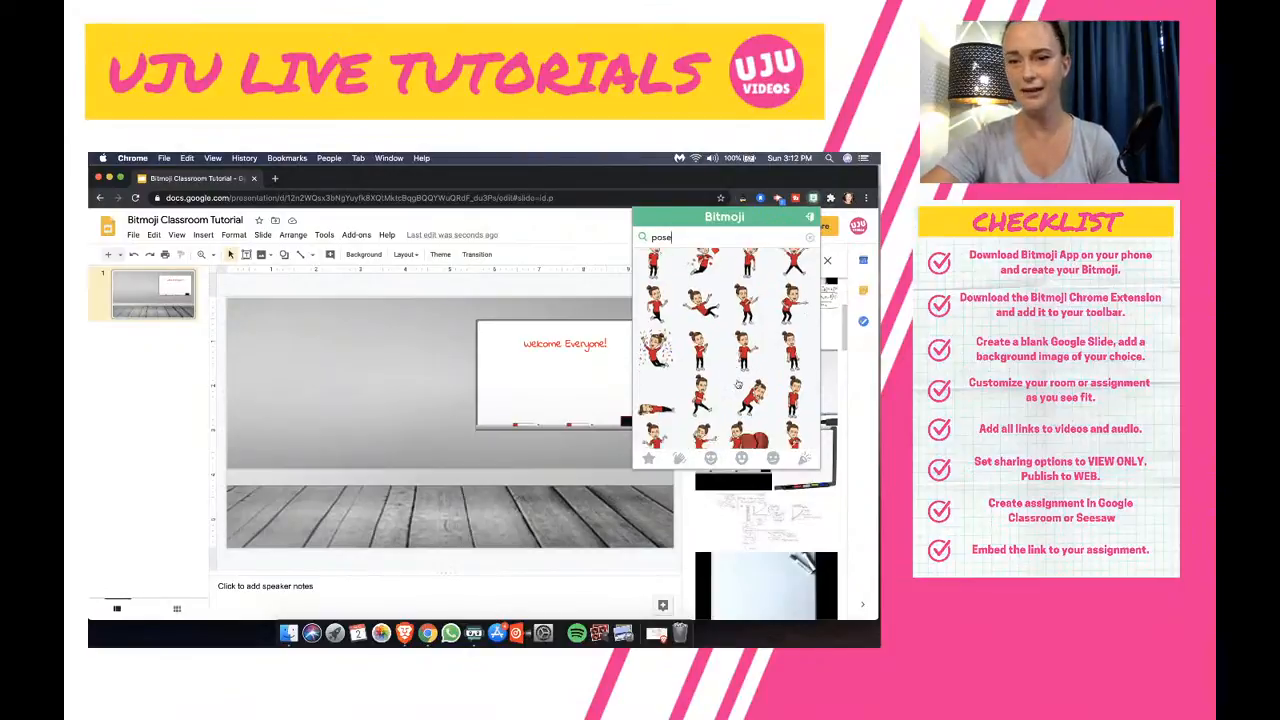
pyautogui.scroll(-3, 738, 385)
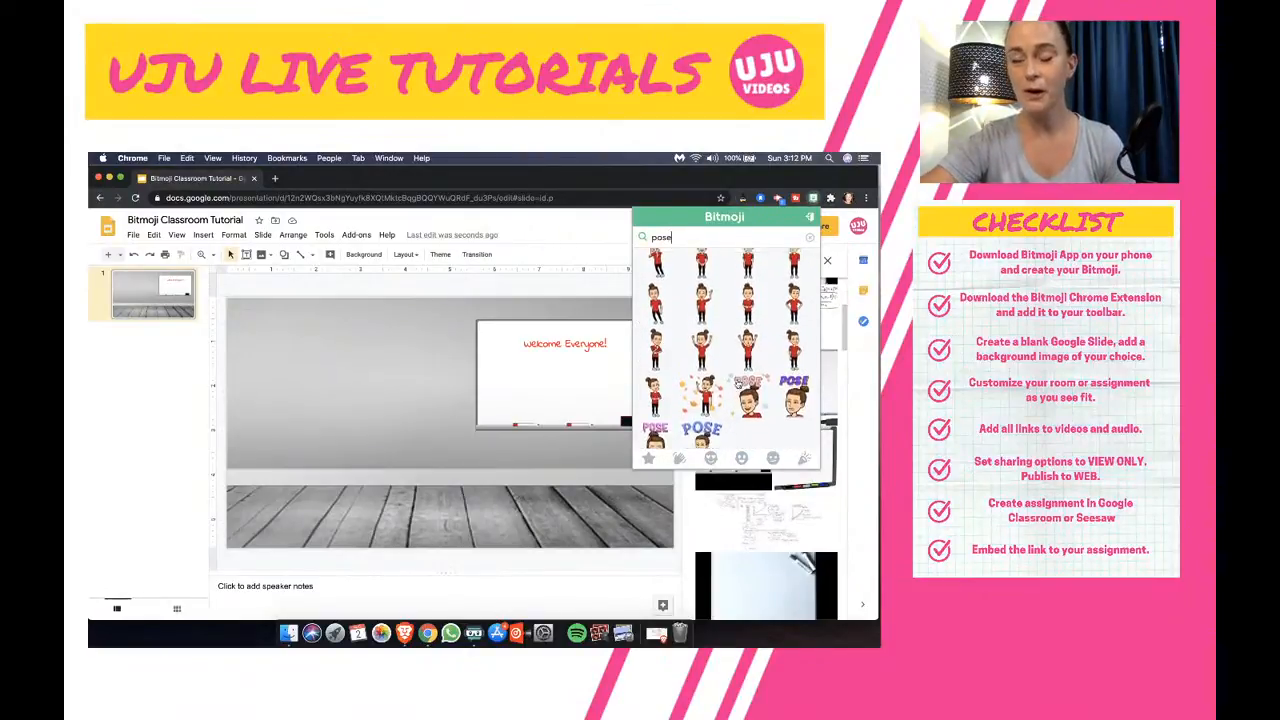
pyautogui.scroll(3, 738, 385)
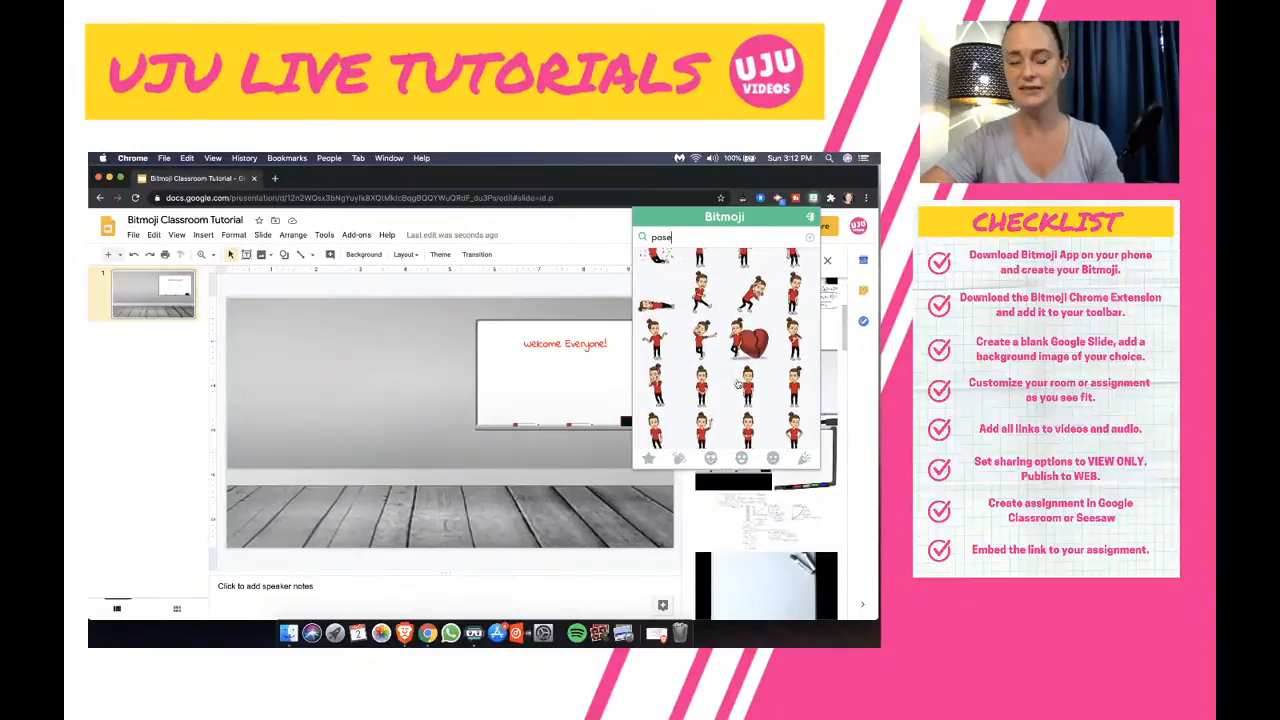
pyautogui.scroll(-3, 738, 385)
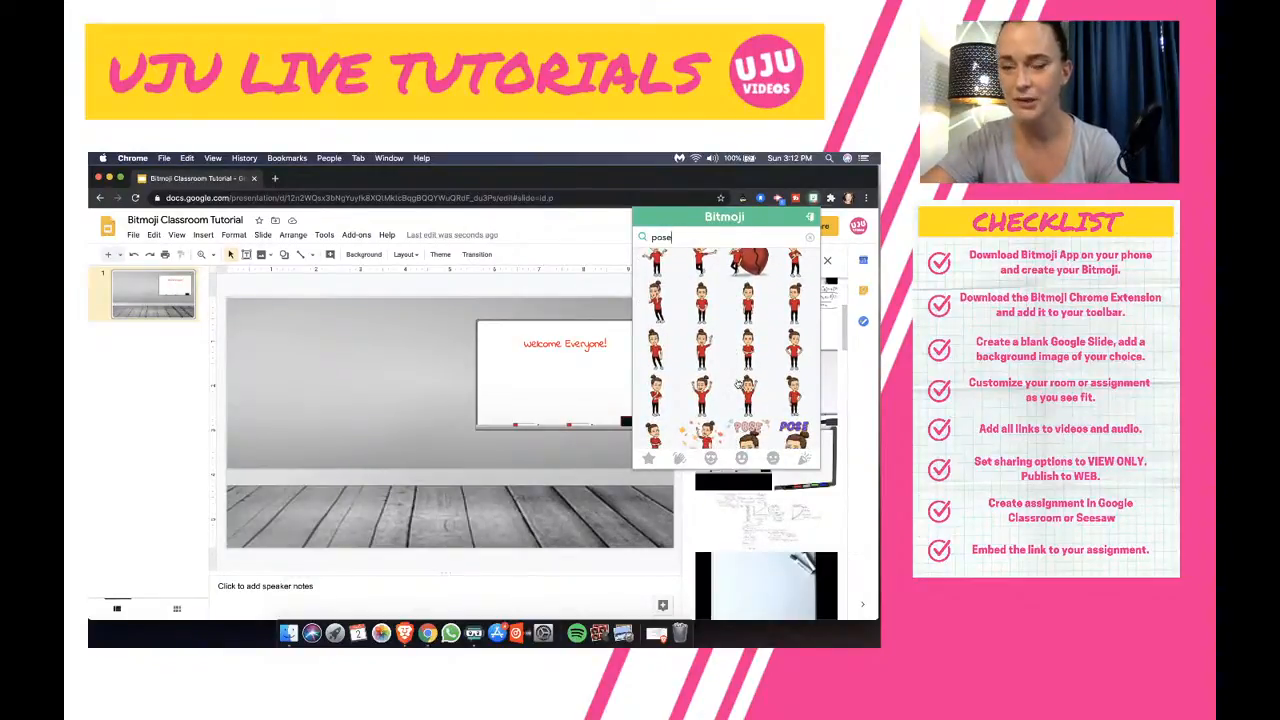
pyautogui.scroll(-2, 738, 385)
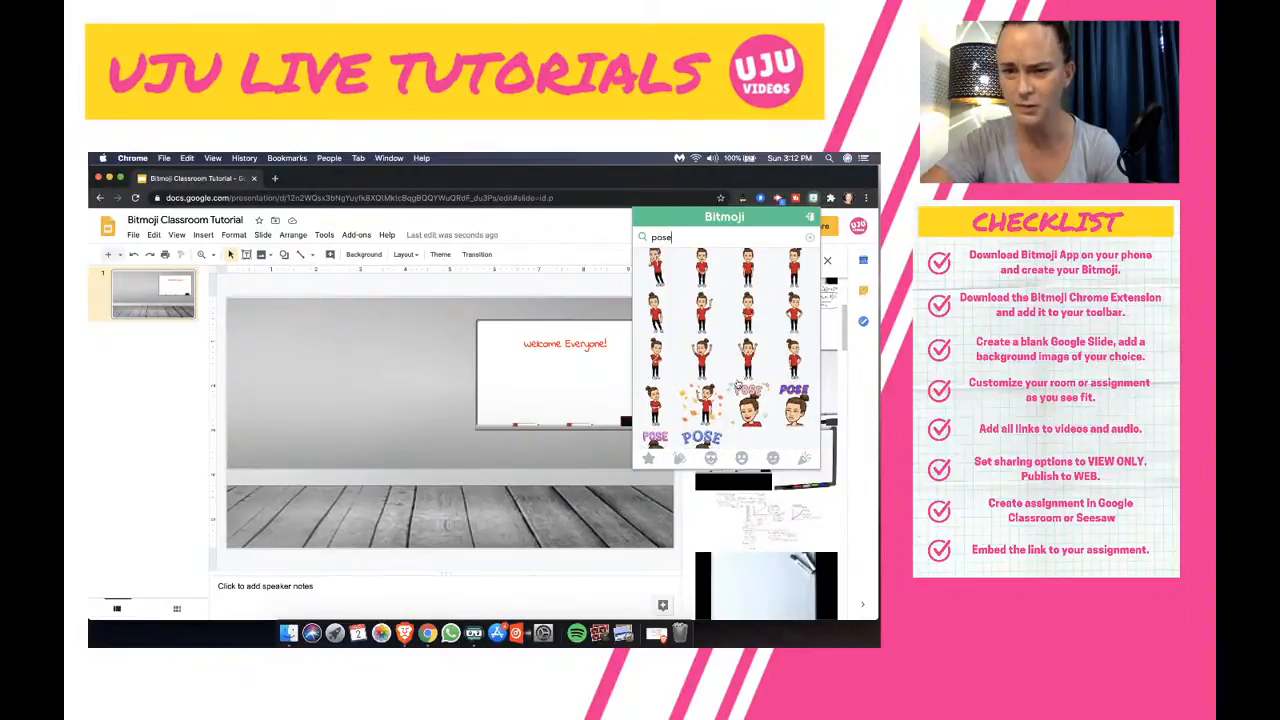
pyautogui.scroll(3, 738, 385)
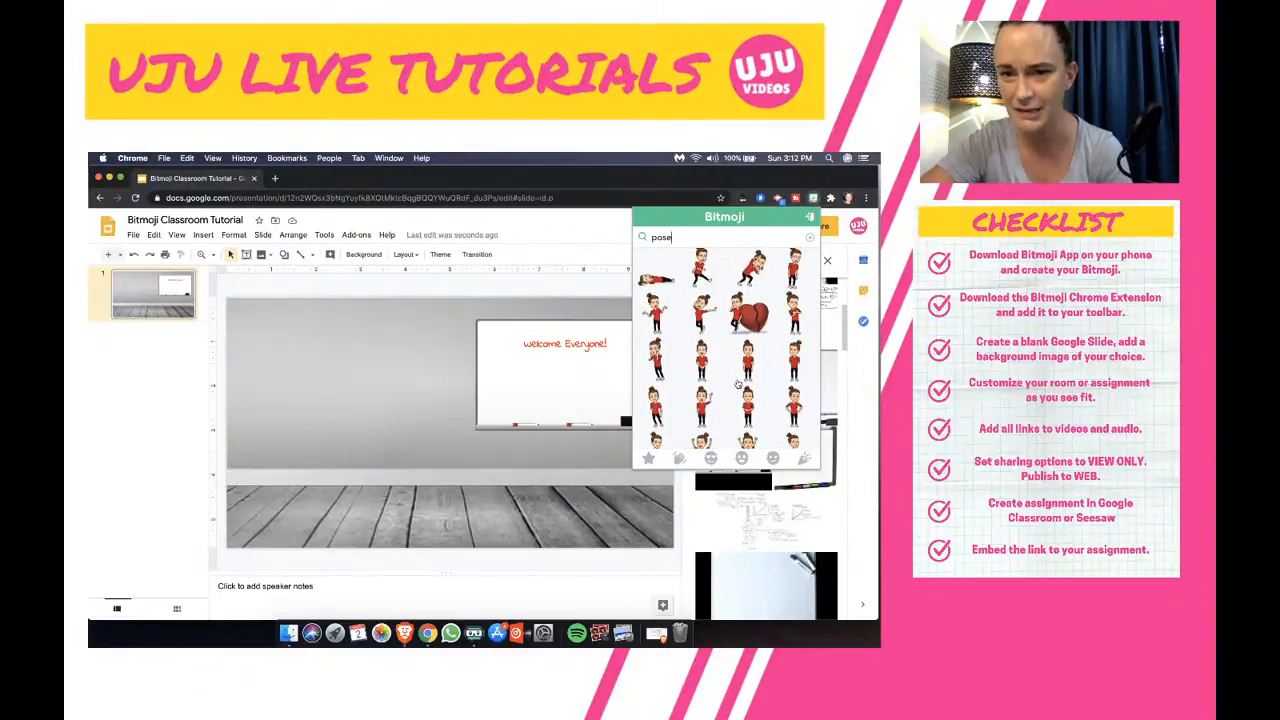
pyautogui.moveTo(701, 313); pyautogui.dragTo(433, 389)
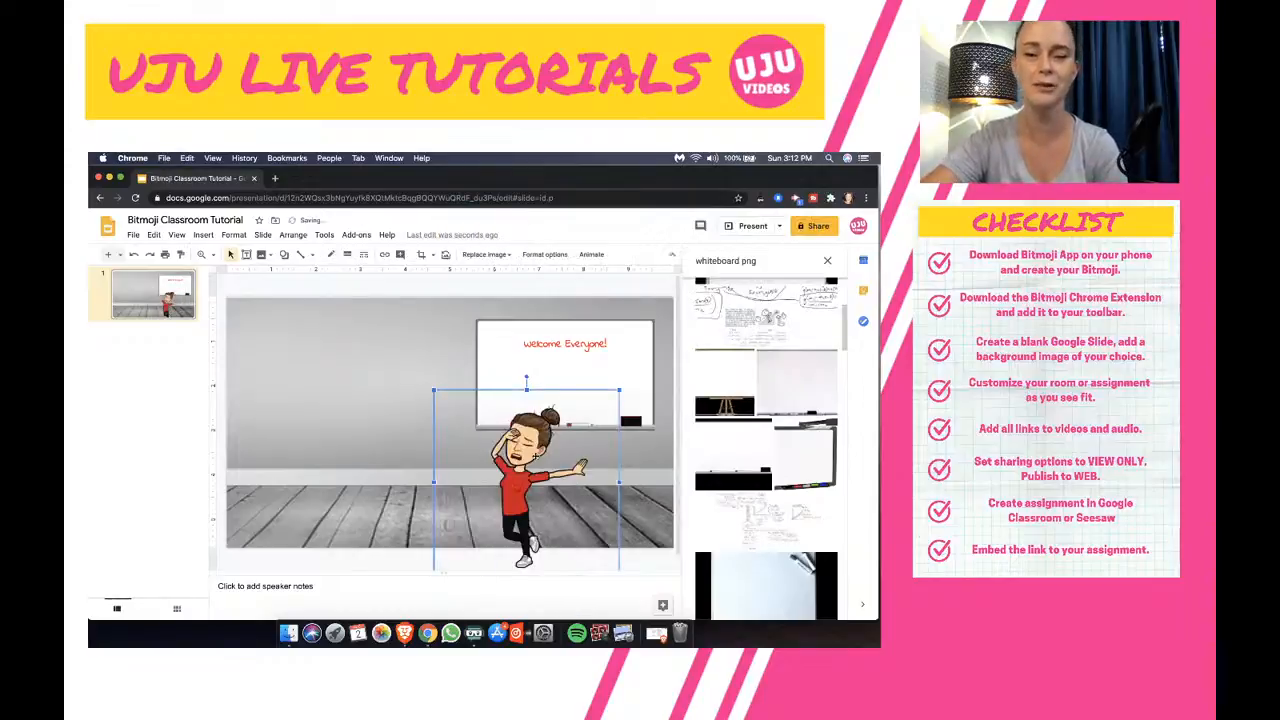
pyautogui.moveTo(508, 461); pyautogui.dragTo(402, 402)
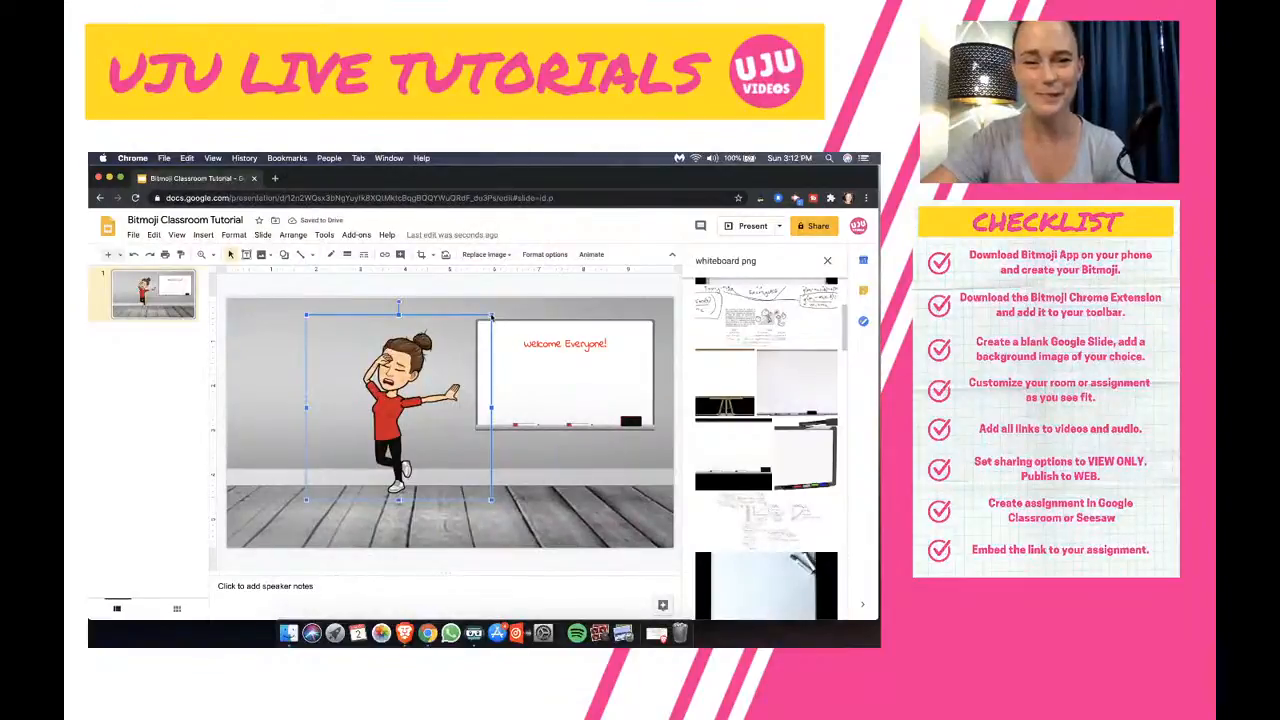
pyautogui.moveTo(399, 377); pyautogui.dragTo(436, 408)
pyautogui.click(315, 432)
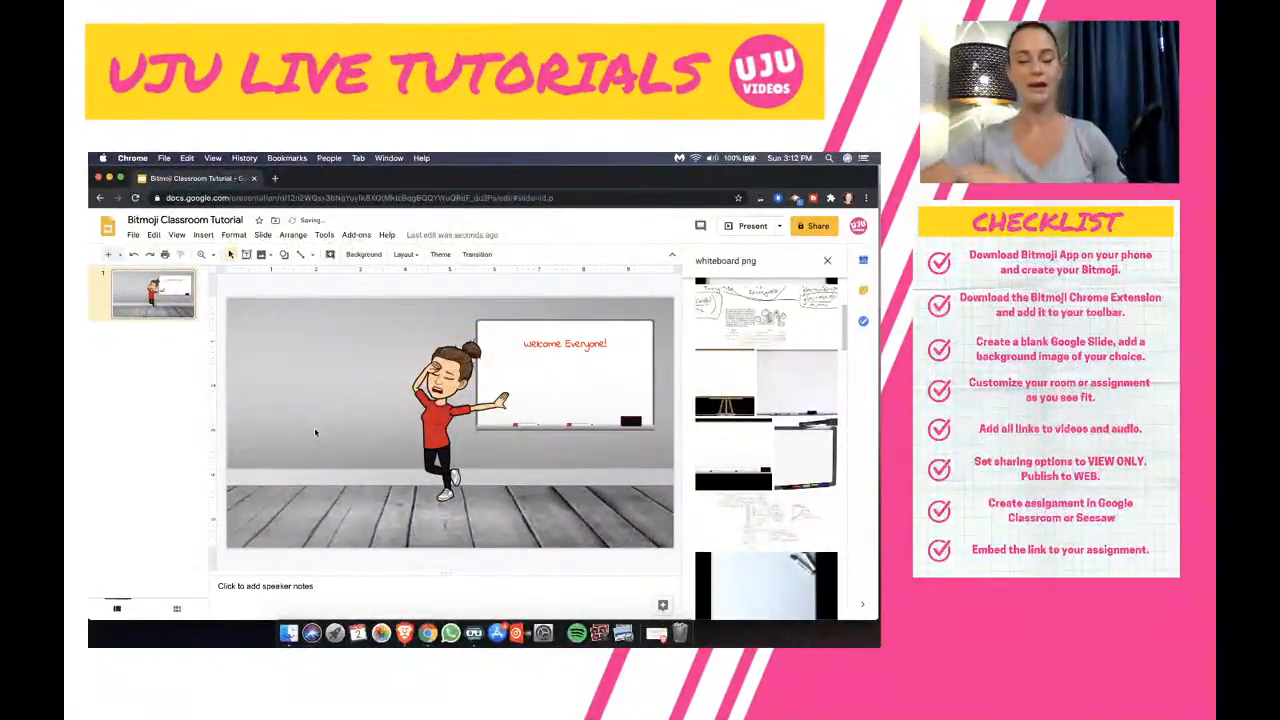
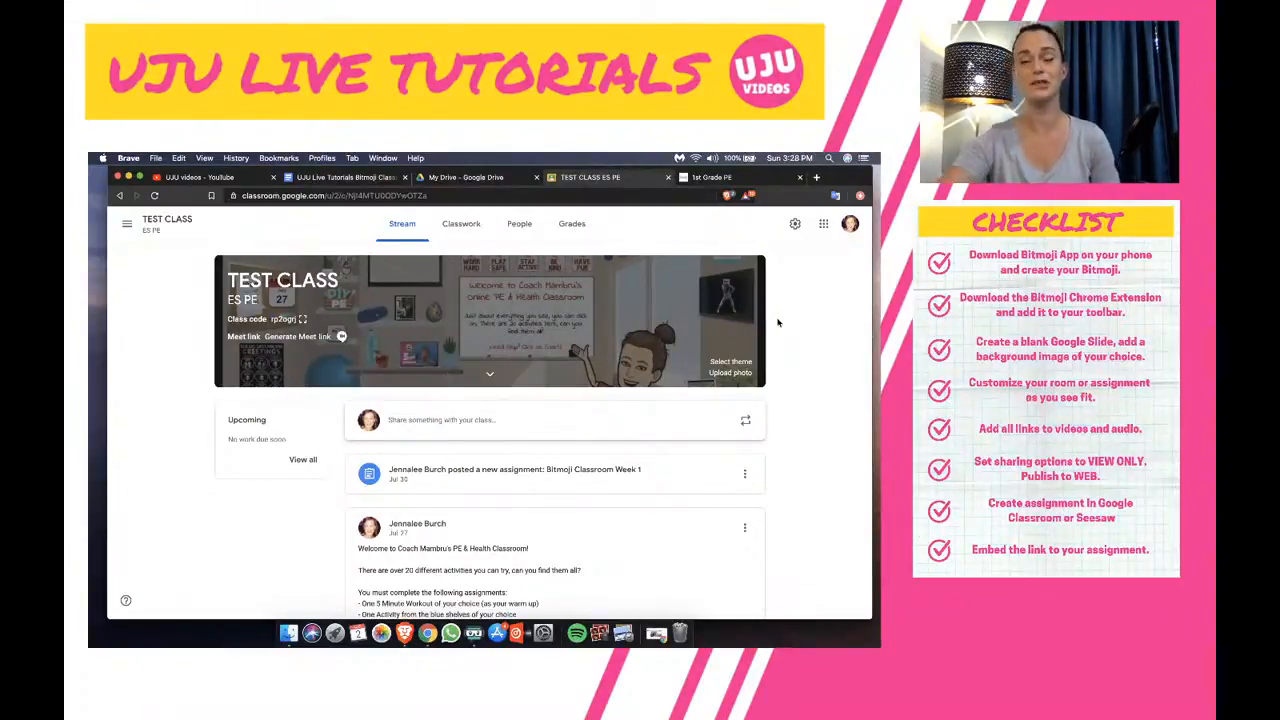
# Step: Check the Google Classroom banner size in the UJU Live Tutorials Bitmoji Classroom document, and put the Brave window away
pyautogui.click(346, 178)
pyautogui.scroll(2, 365, 385)
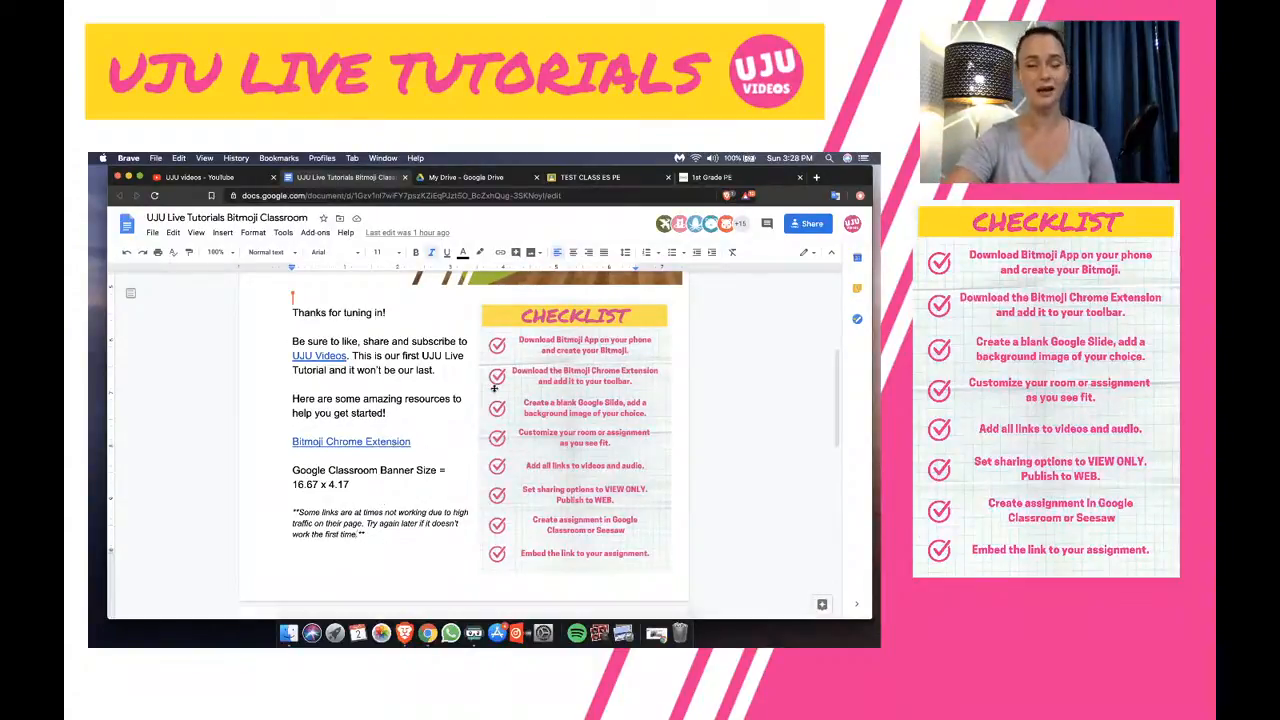
pyautogui.click(128, 177)
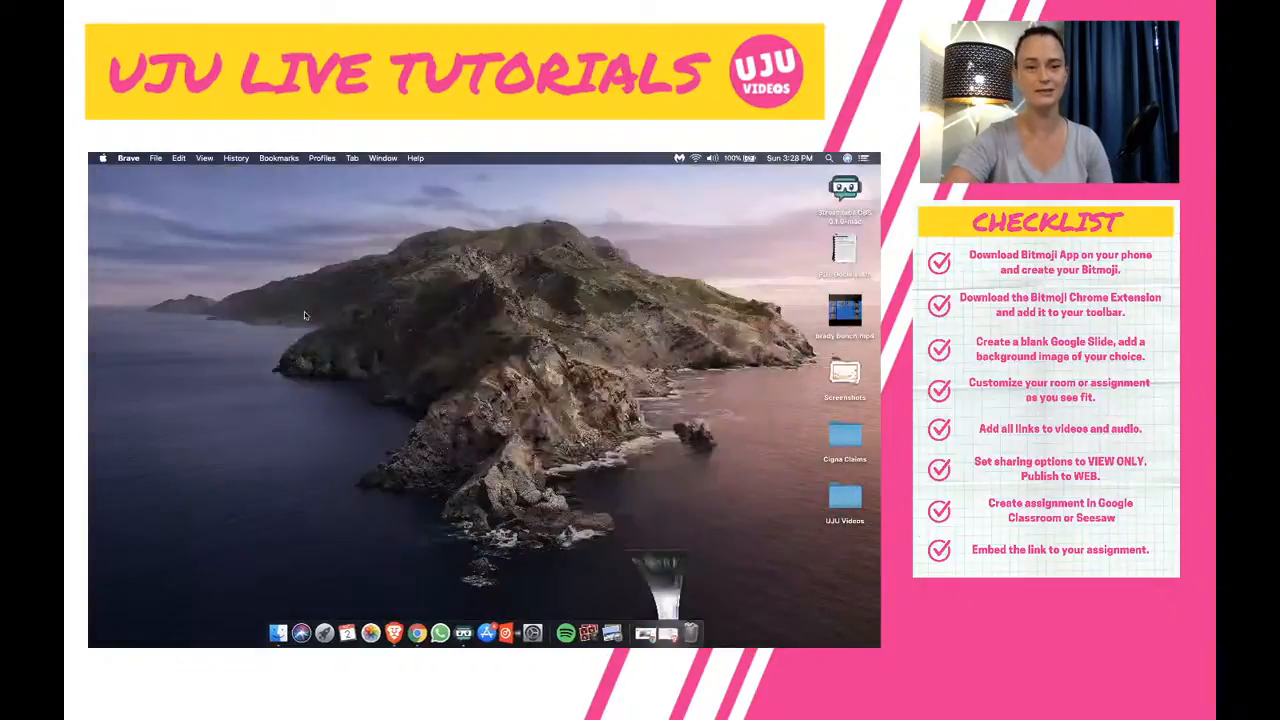
# Step: Review the available slide size options in the Bitmoji Classroom Tutorial presentation's page setup without changing them, and put the Slides window away
pyautogui.click(650, 643)
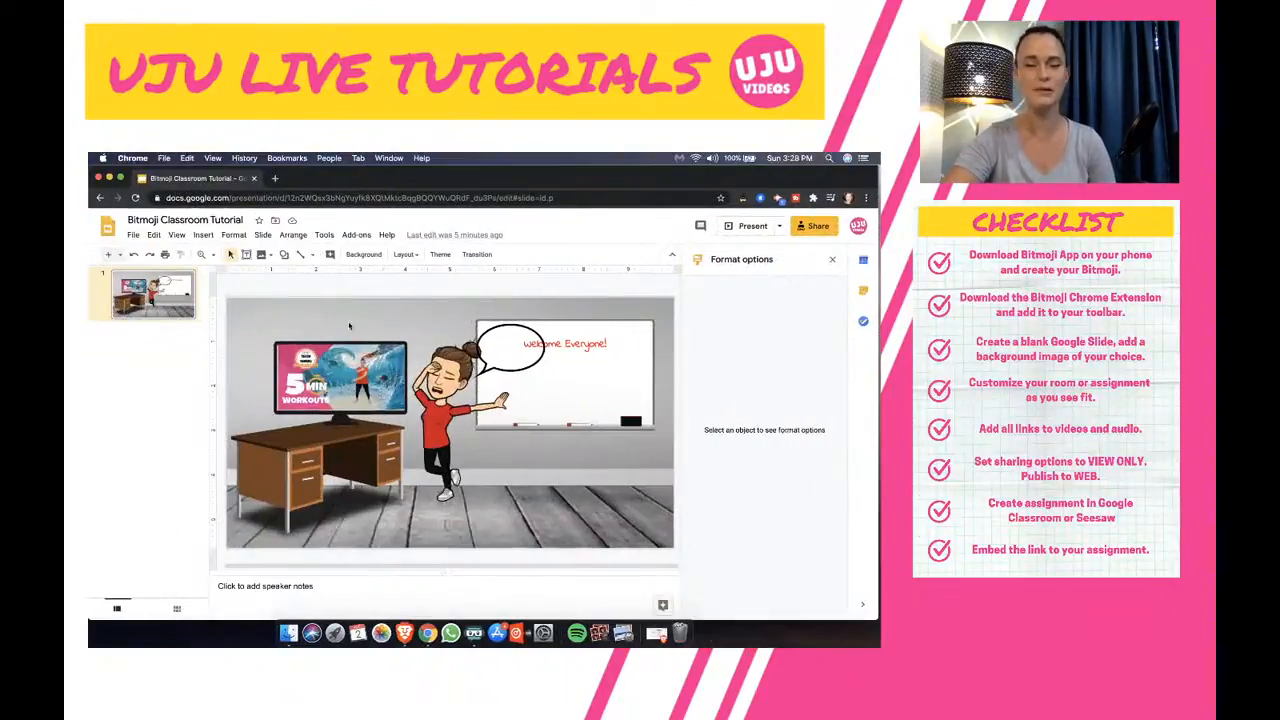
pyautogui.click(133, 235)
pyautogui.click(133, 235)
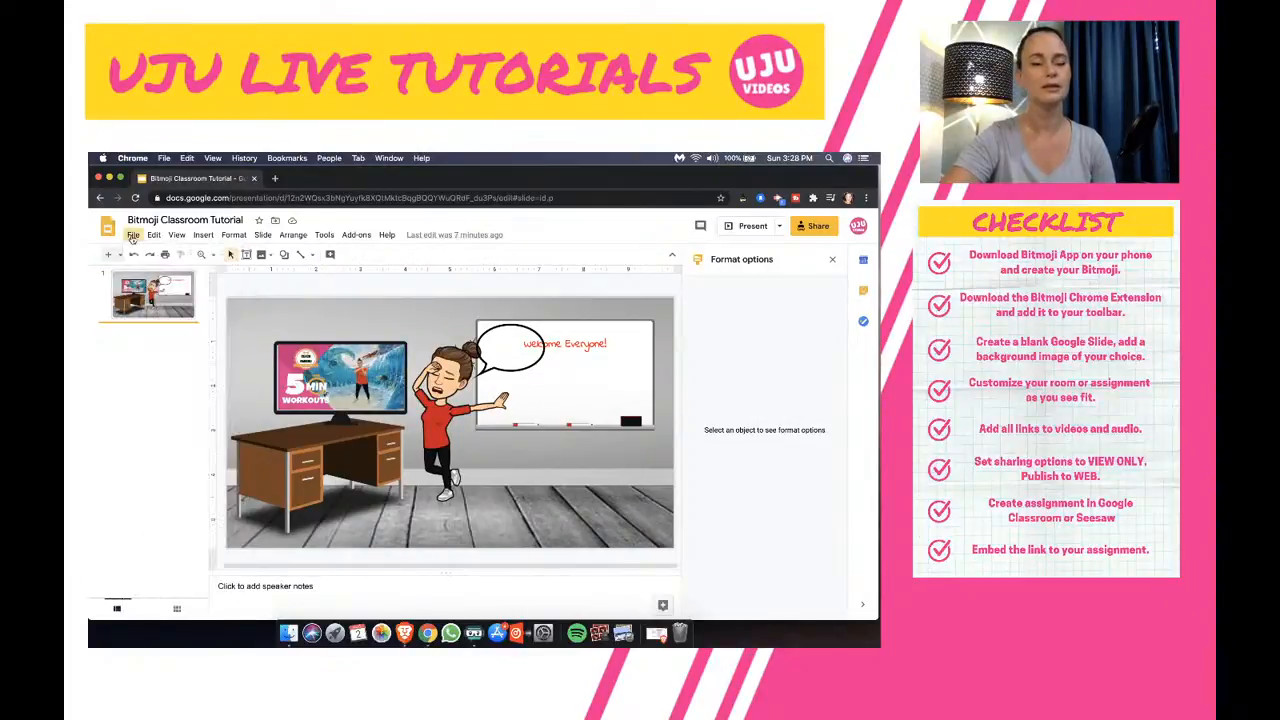
pyautogui.click(133, 235)
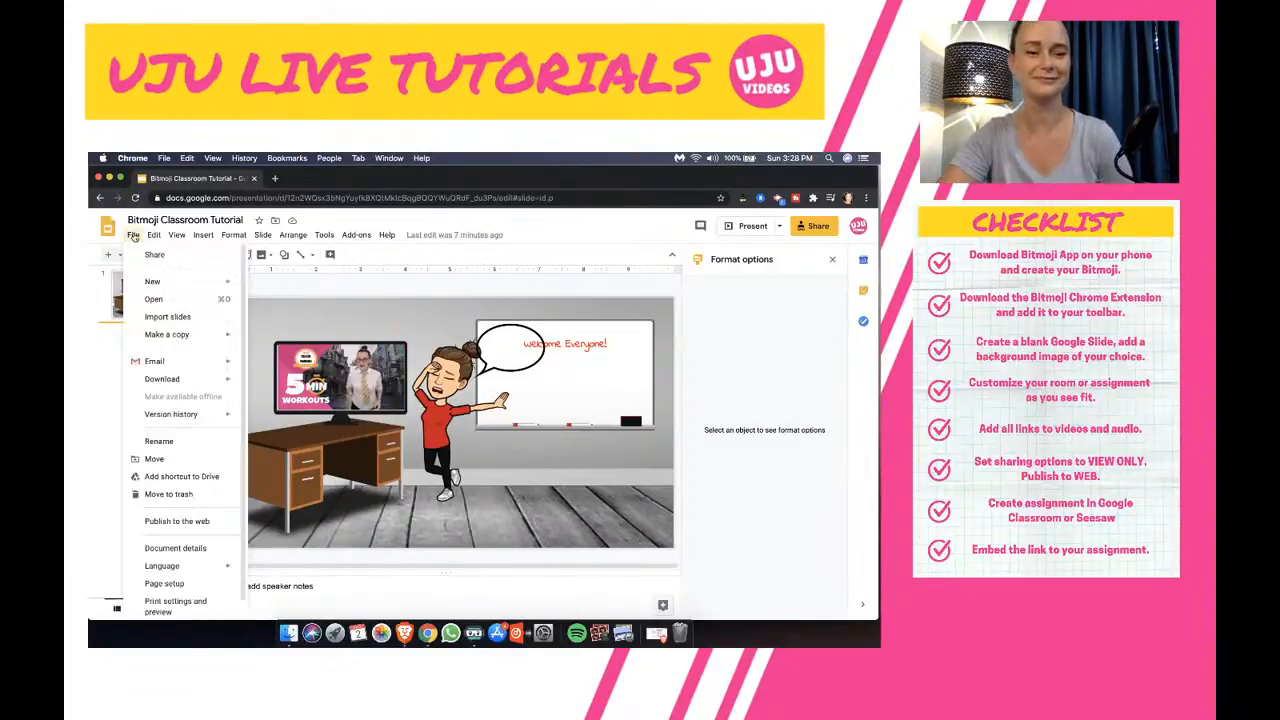
pyautogui.click(169, 585)
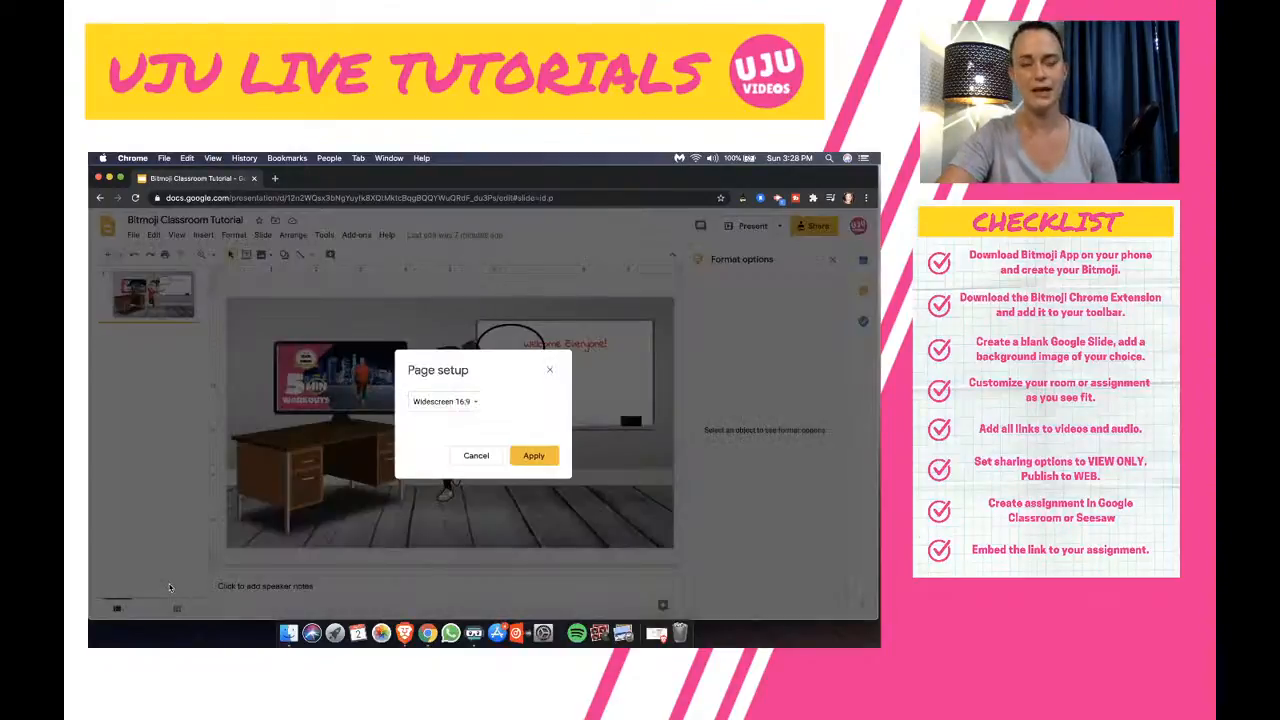
pyautogui.click(469, 403)
pyautogui.click(469, 403)
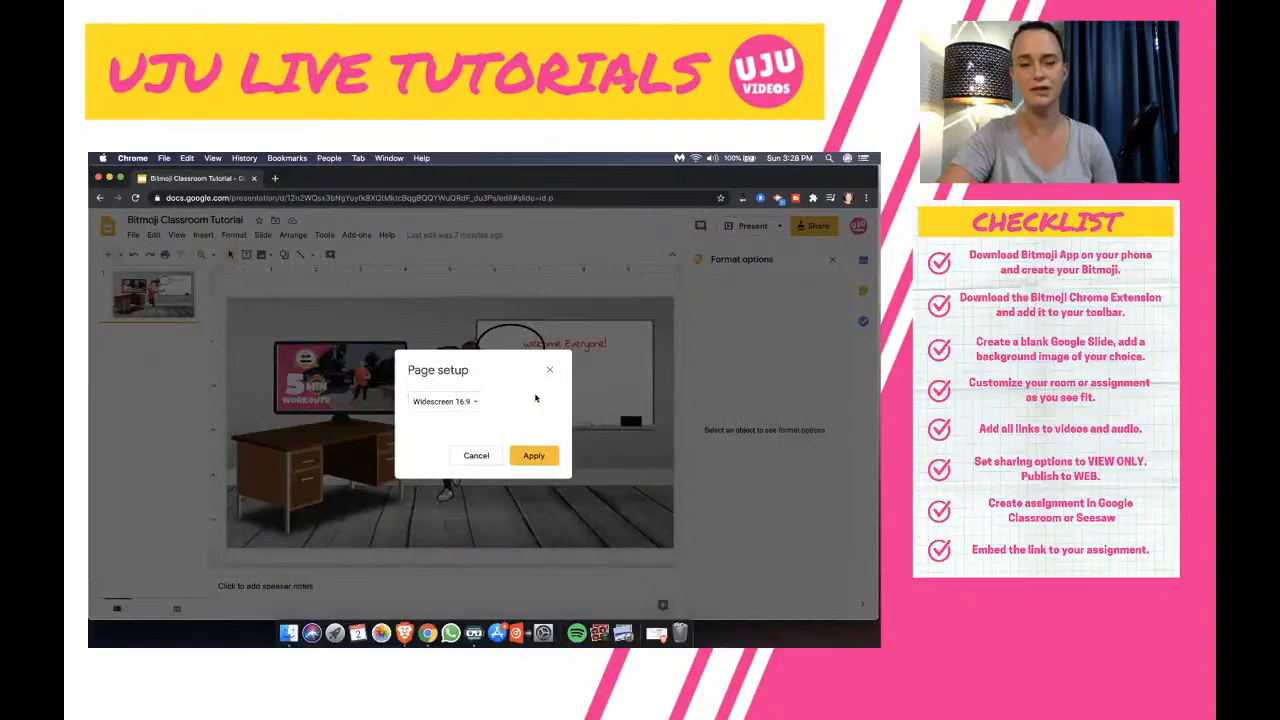
pyautogui.click(449, 400)
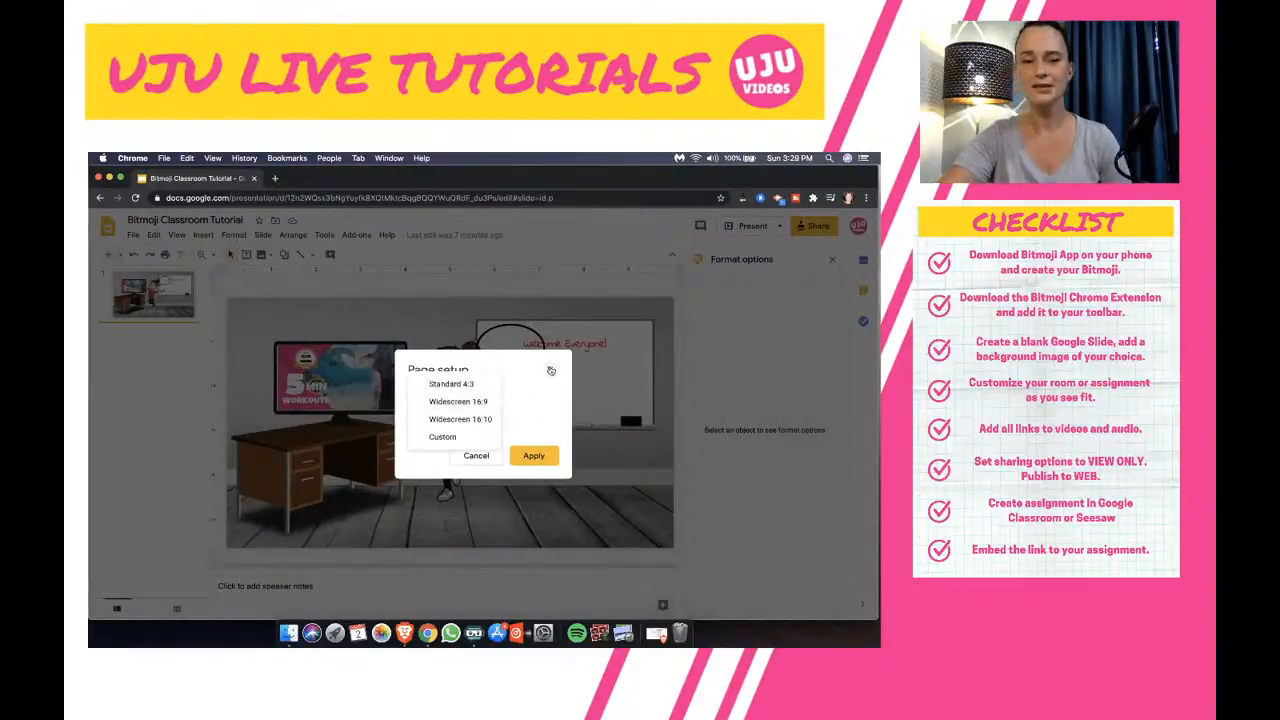
pyautogui.click(424, 251)
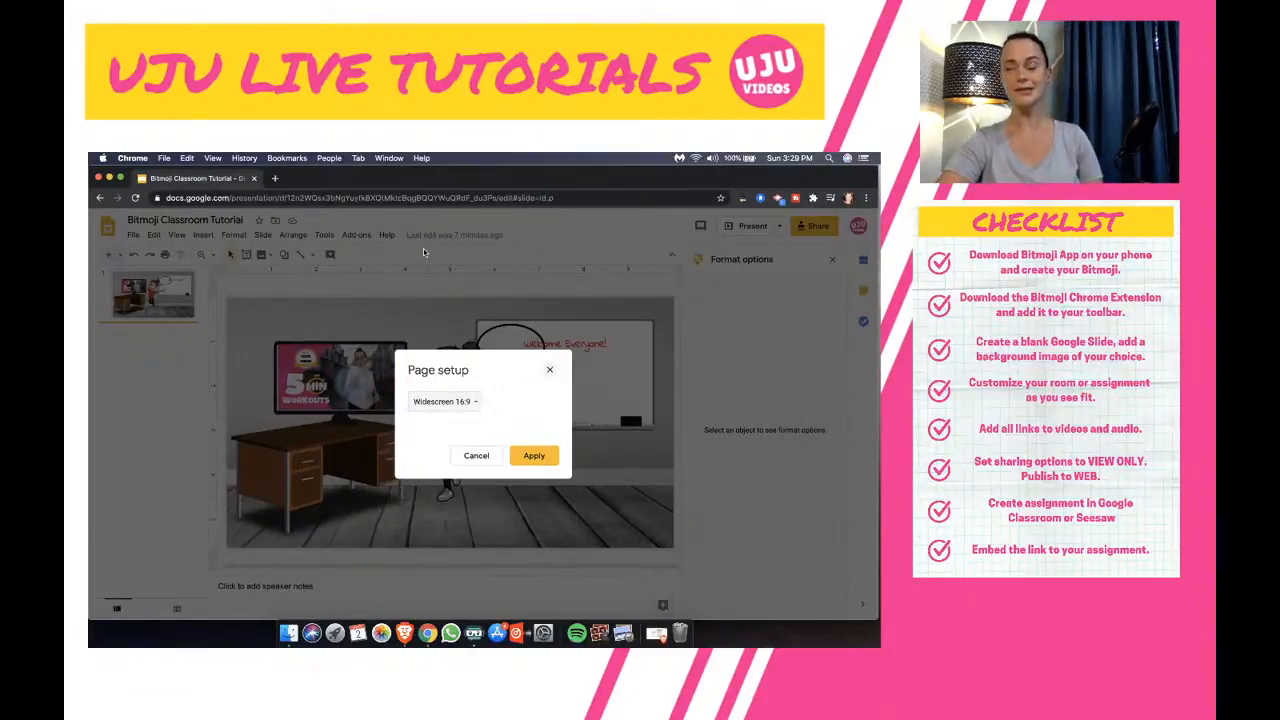
pyautogui.press('Escape')
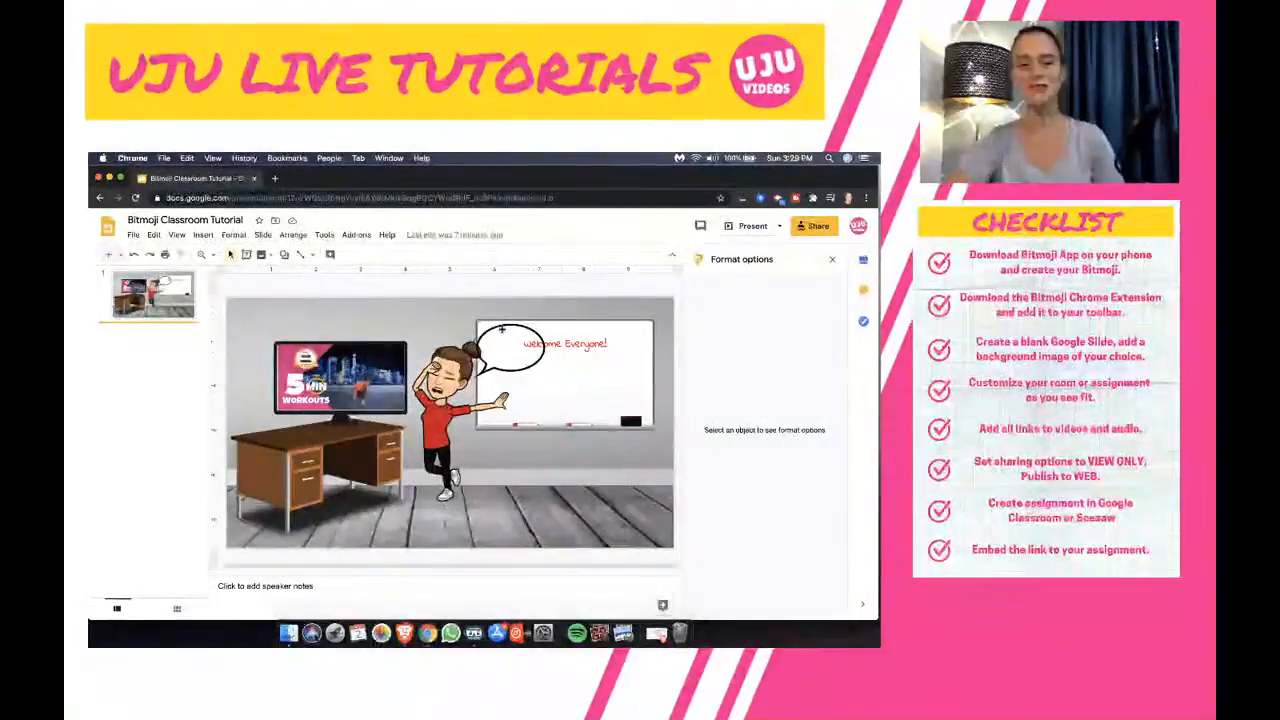
pyautogui.click(110, 179)
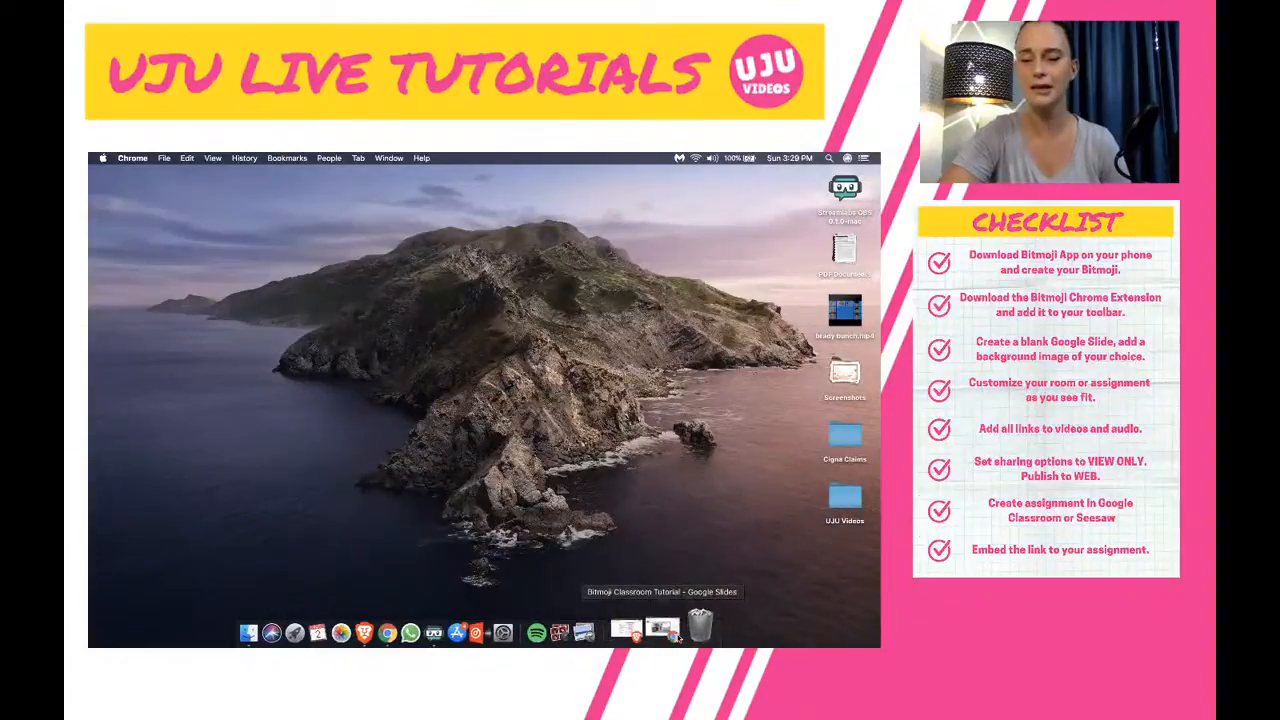
# Step: Switch to TEST CLASS in Google Classroom in Brave and look over its stream posts and the Bitmoji Classroom Week 1 assignment
pyautogui.click(673, 638)
pyautogui.click(656, 628)
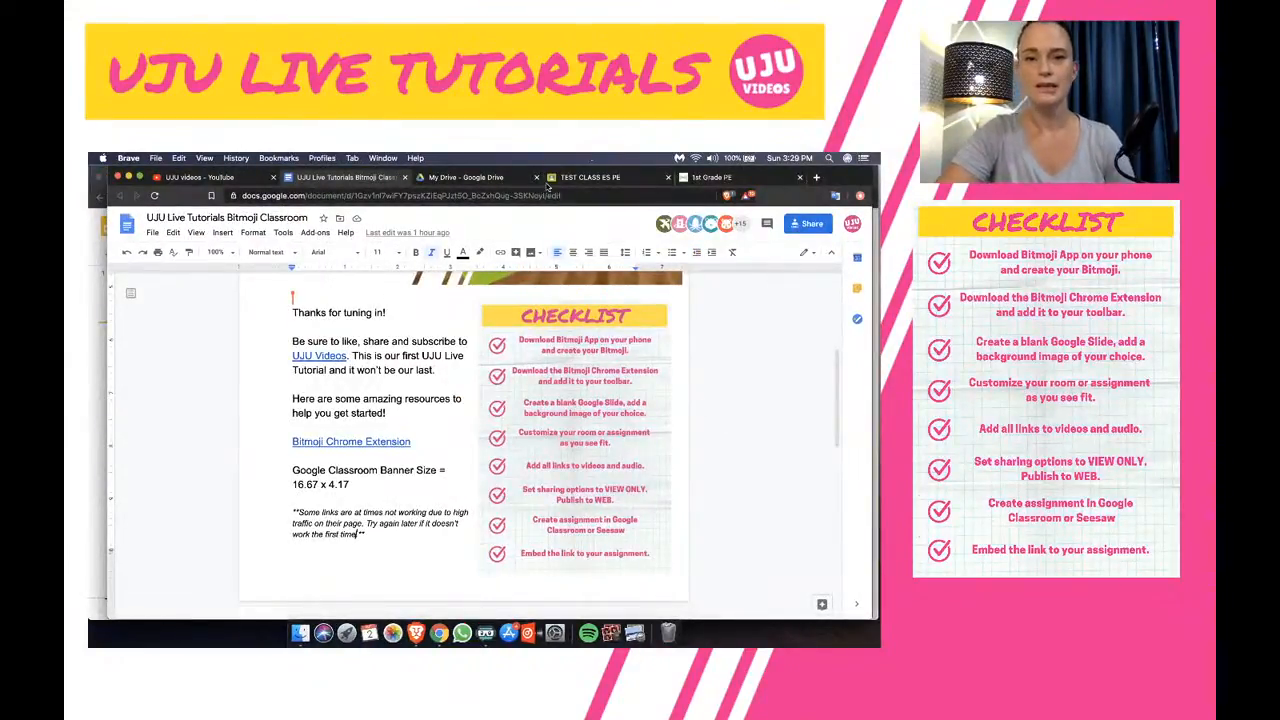
pyautogui.click(589, 177)
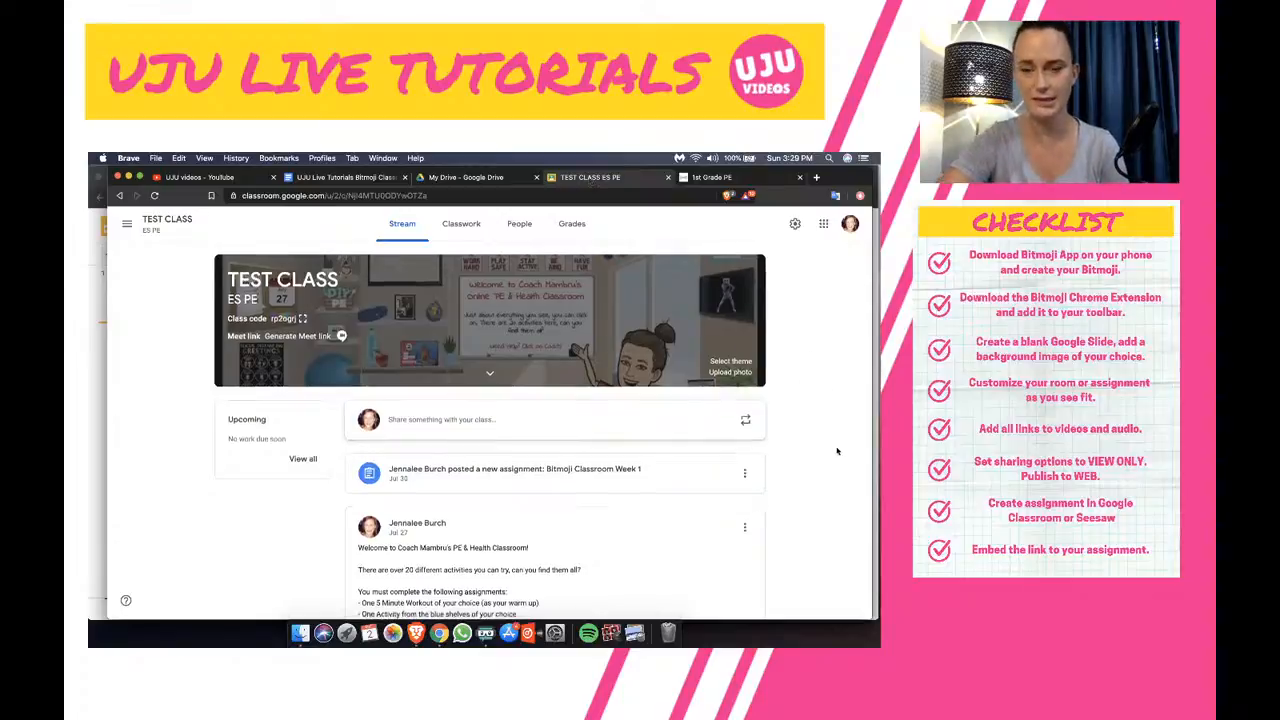
pyautogui.scroll(-1, 837, 451)
pyautogui.scroll(-1, 837, 451)
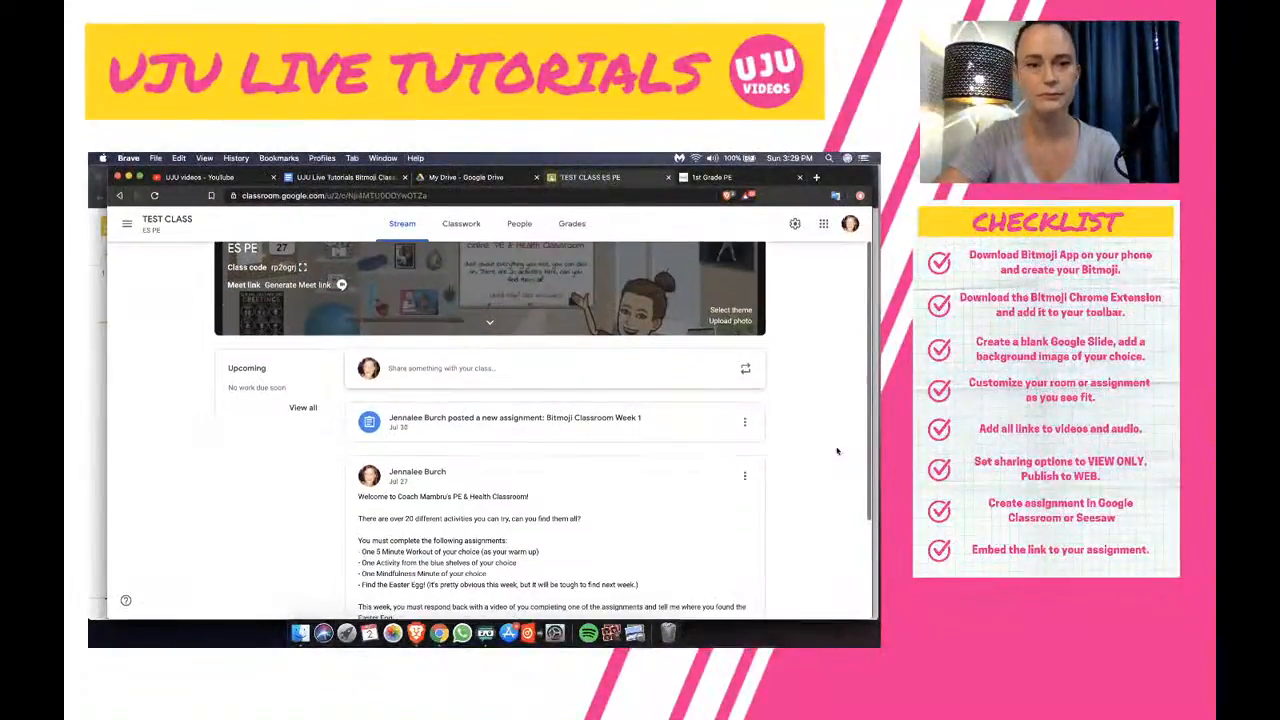
pyautogui.scroll(-4, 830, 442)
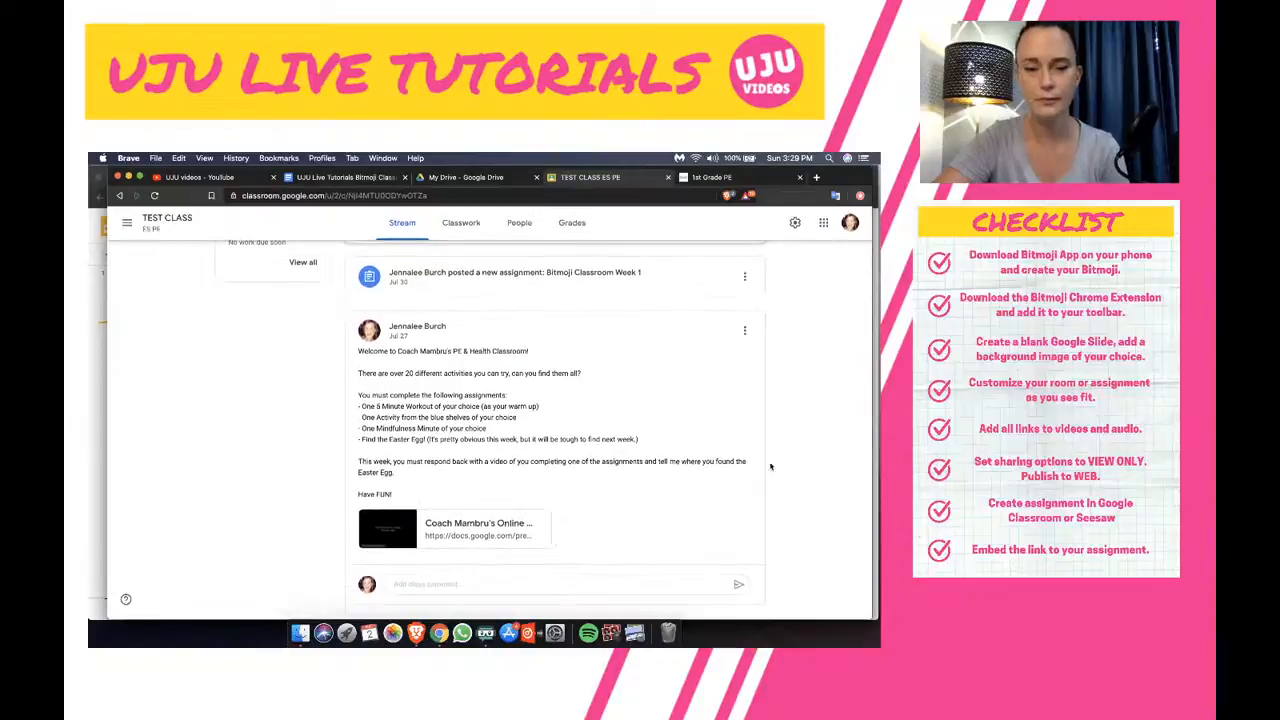
pyautogui.scroll(4, 686, 443)
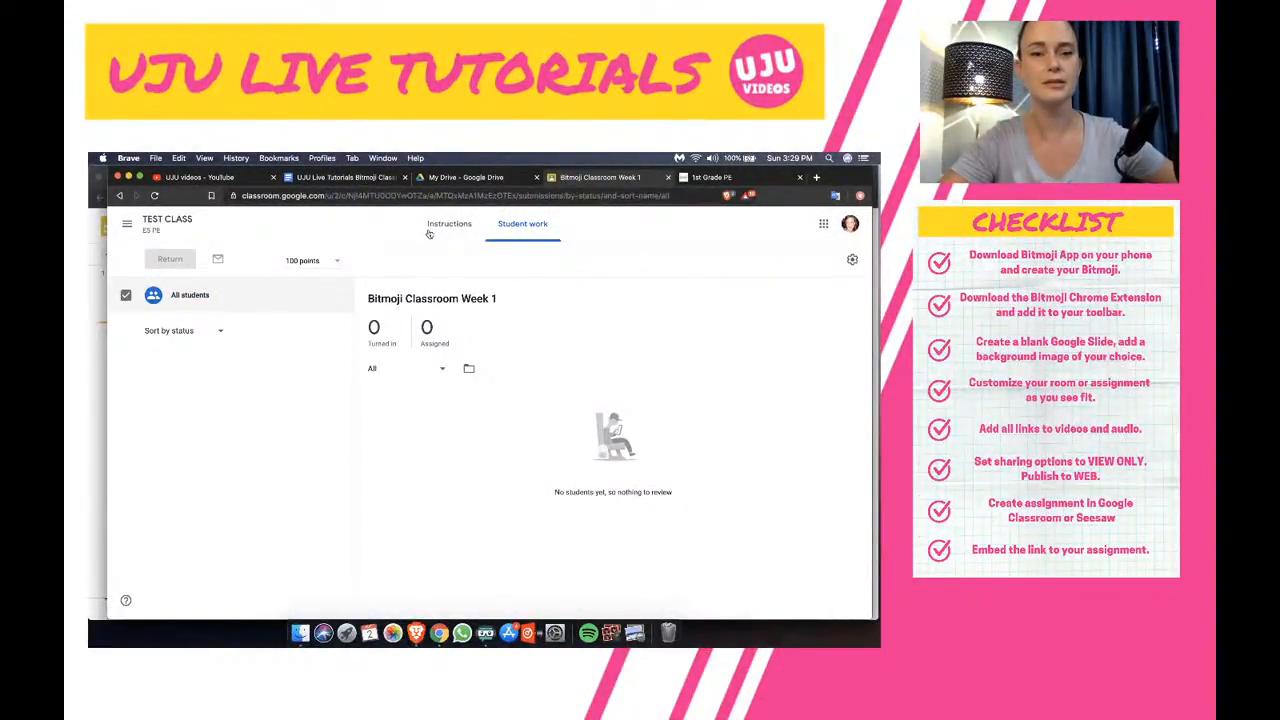
pyautogui.click(119, 196)
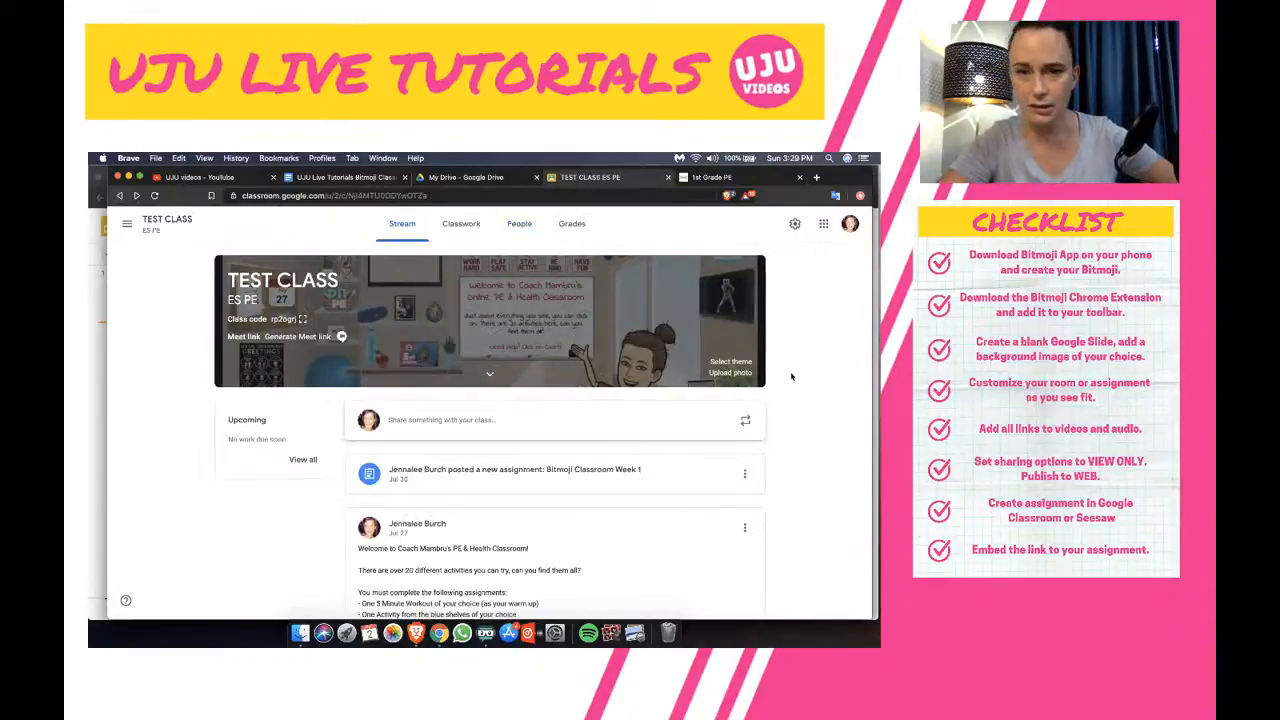
# Step: Start a new assignment in the classwork of TEST CLASS and dismiss the rubric tip
pyautogui.click(466, 224)
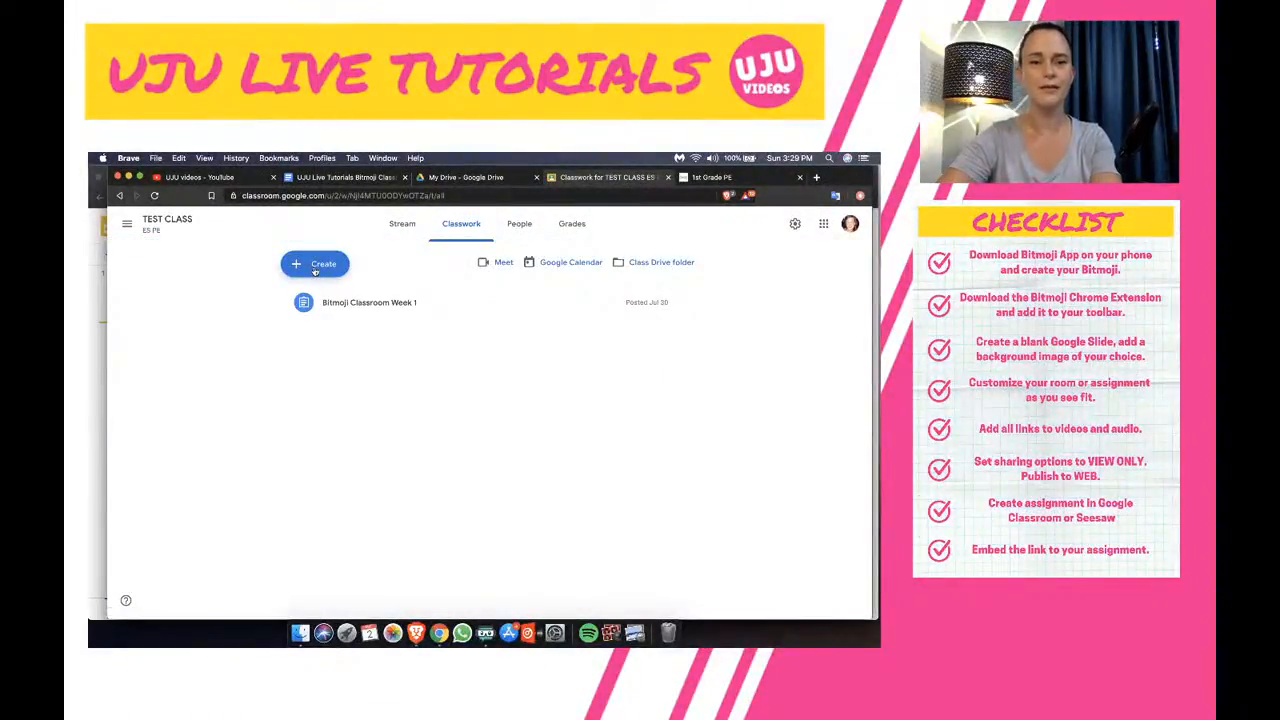
pyautogui.click(314, 266)
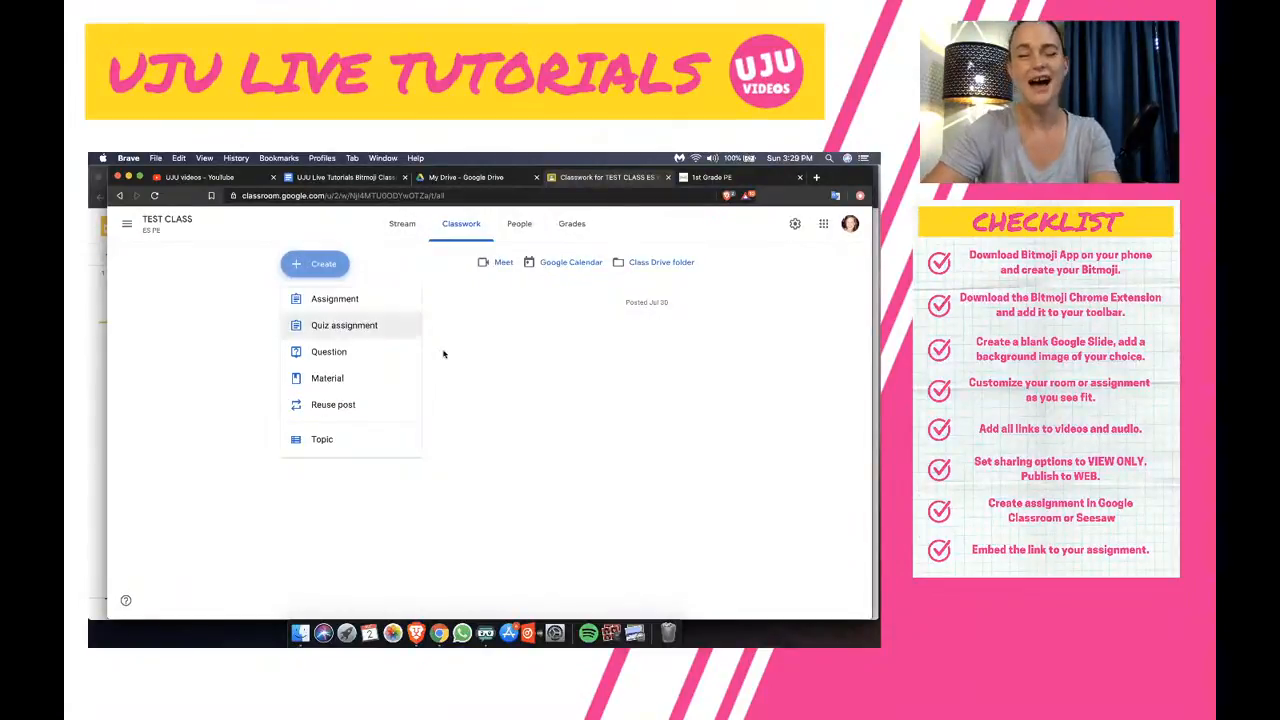
pyautogui.click(338, 308)
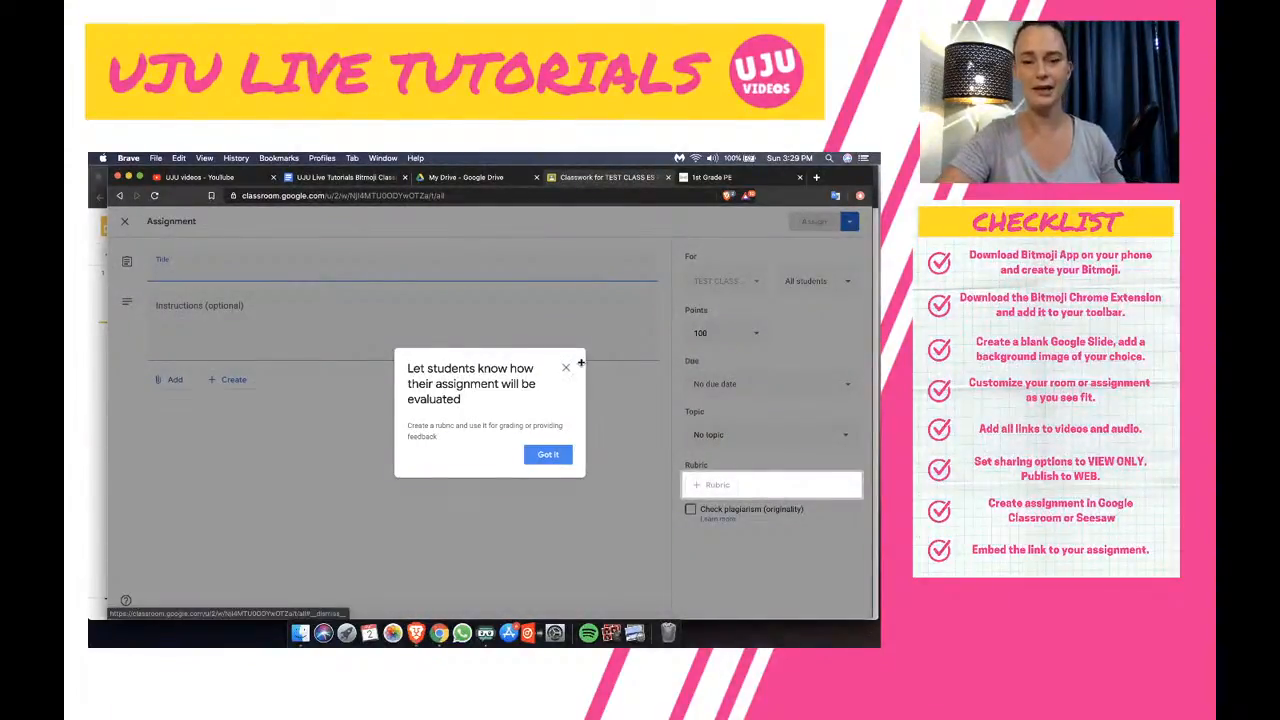
pyautogui.click(566, 367)
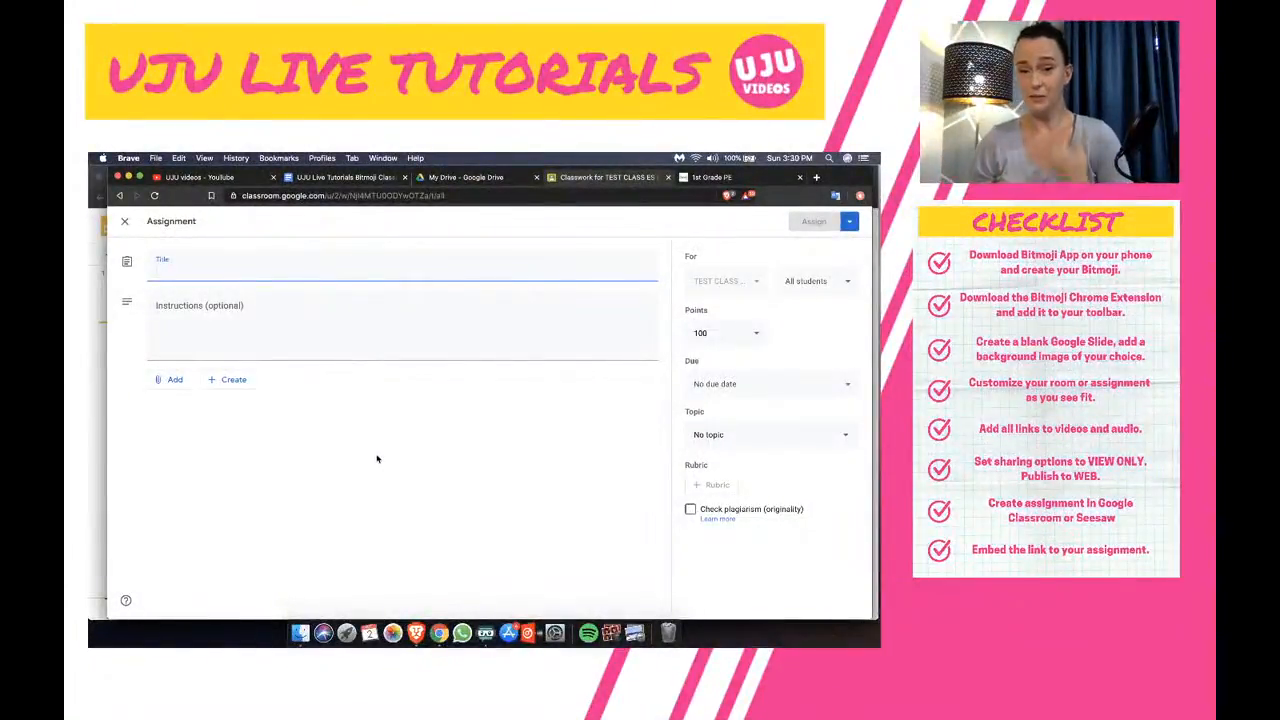
# Step: Attach the copied published link of the Bitmoji Classroom Tutorial slides to the assignment
pyautogui.click(174, 381)
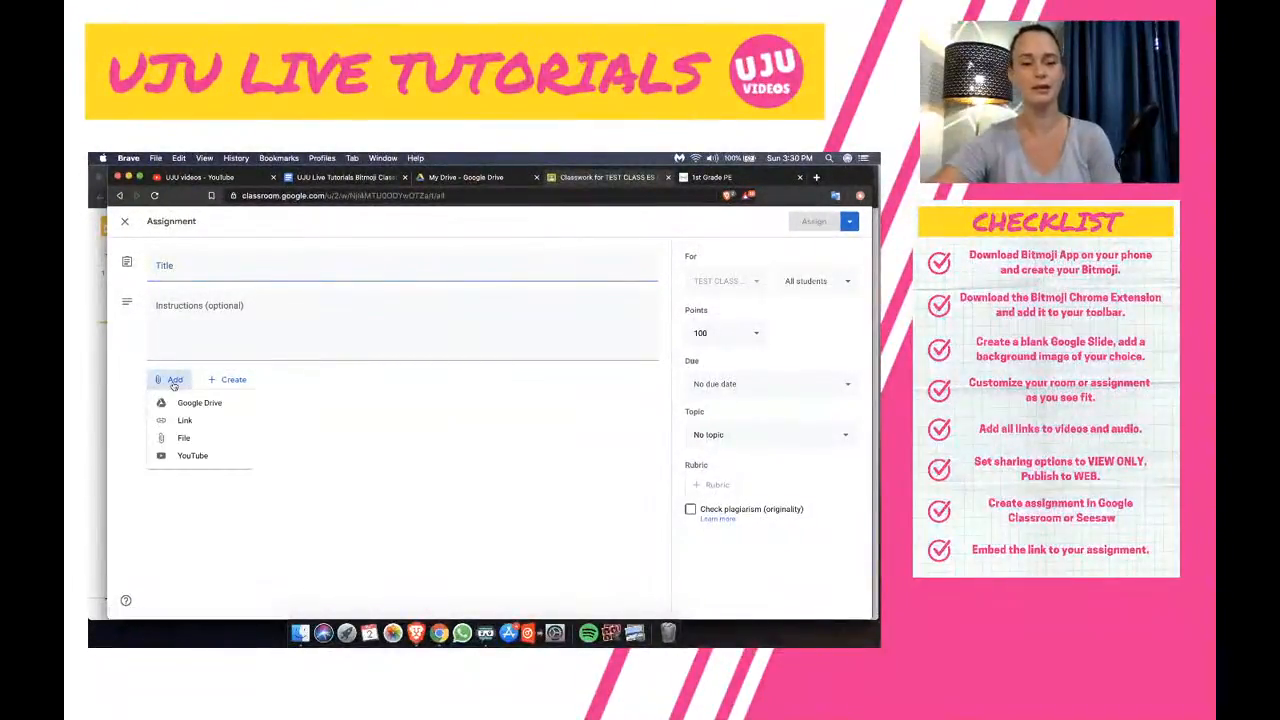
pyautogui.click(184, 421)
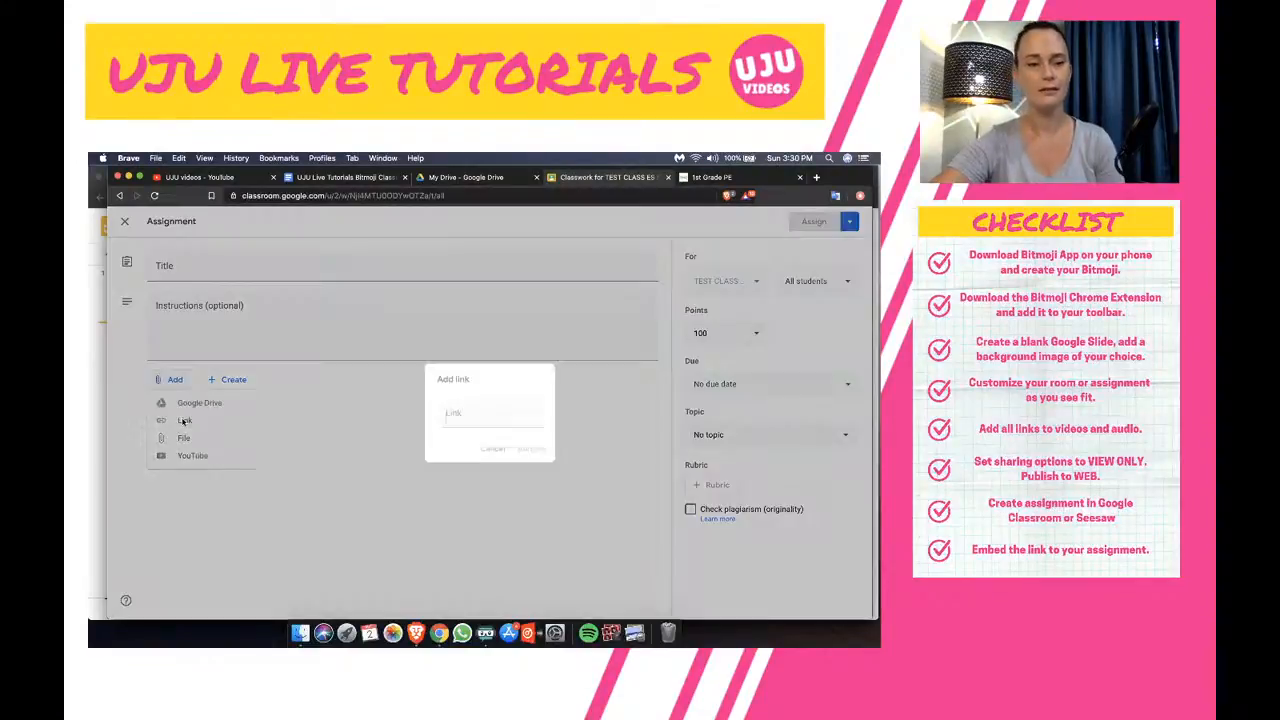
pyautogui.press('super+v')
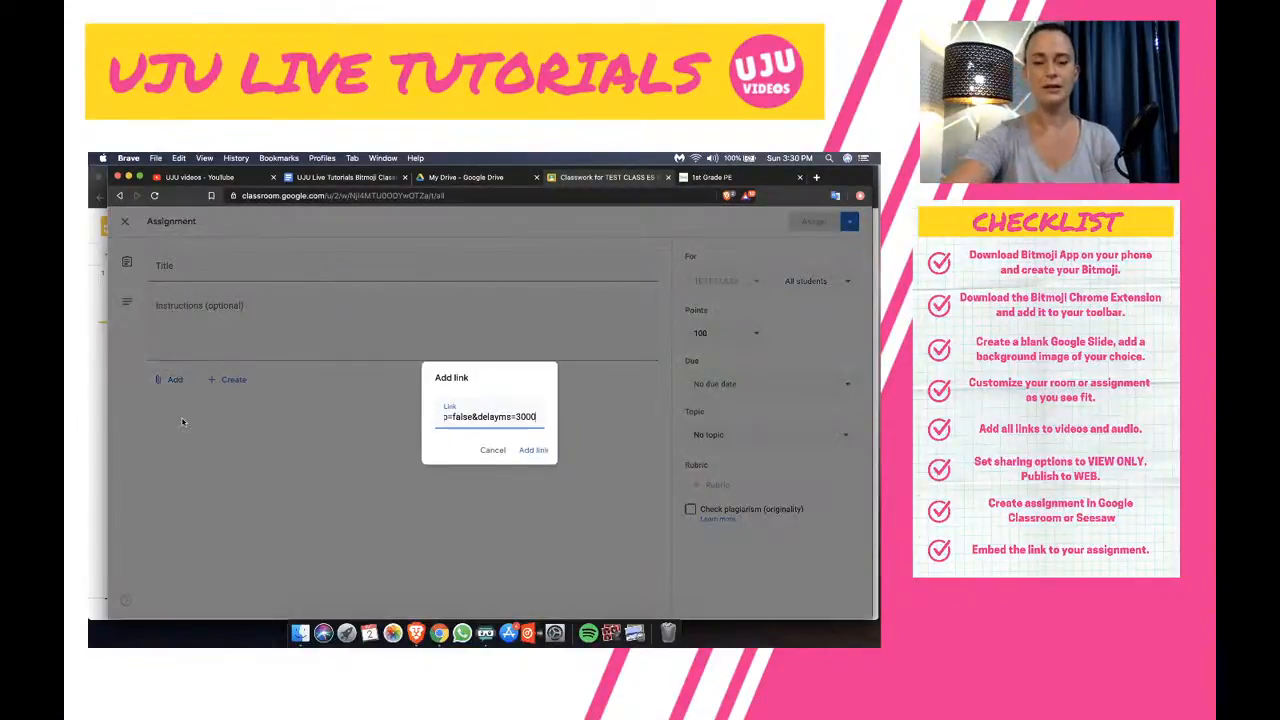
pyautogui.click(538, 451)
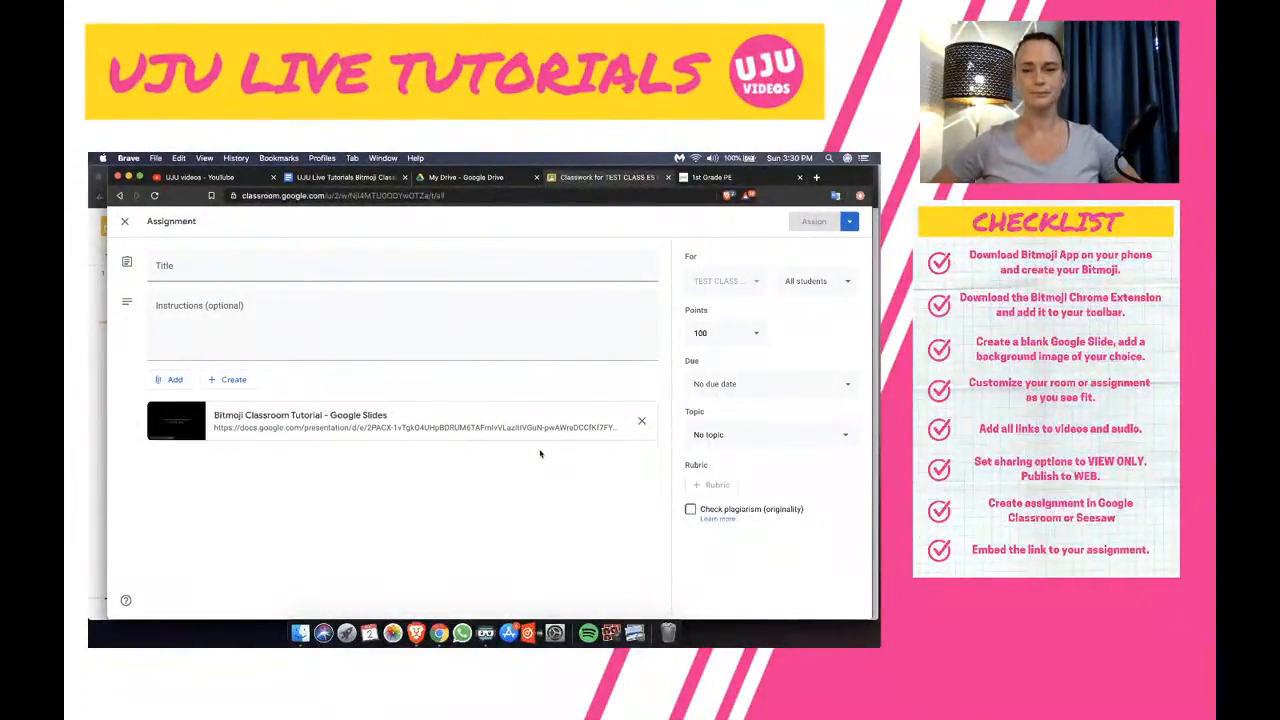
# Step: Enter the assignment instructions "Find 10 different activities and tell me about your favorite in the assignment attached."
pyautogui.click(368, 323)
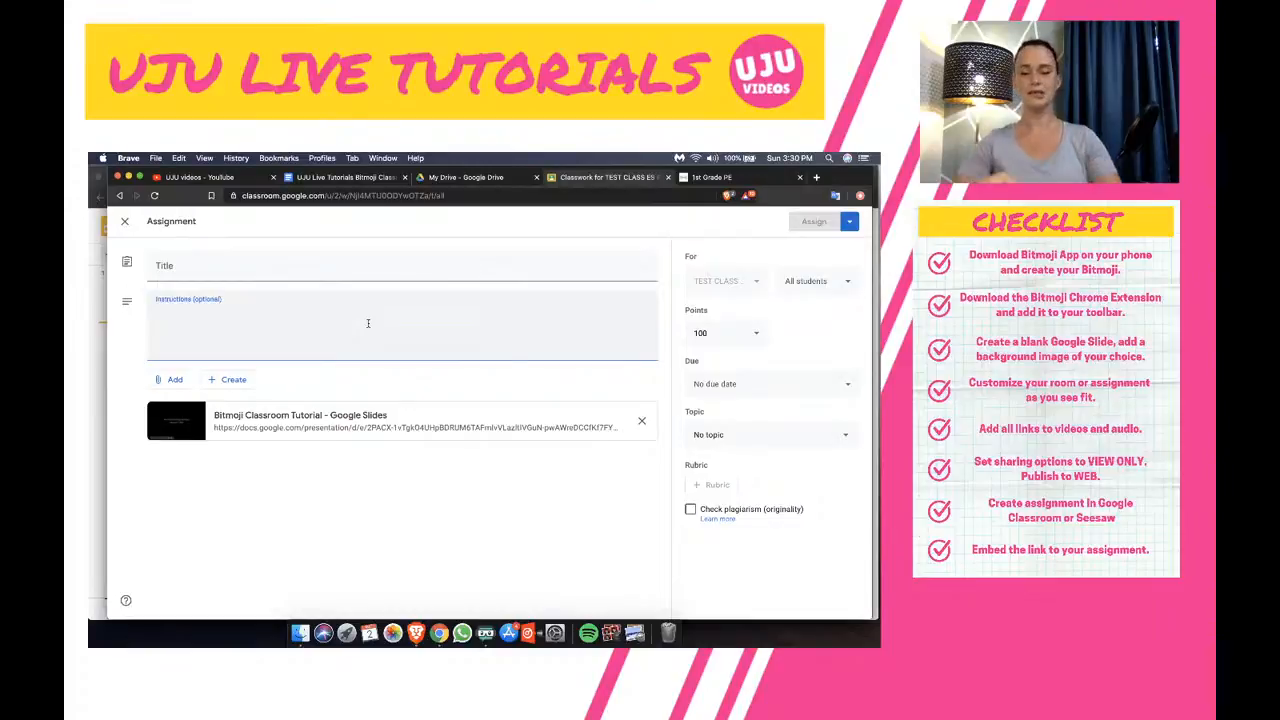
pyautogui.write('Fin')
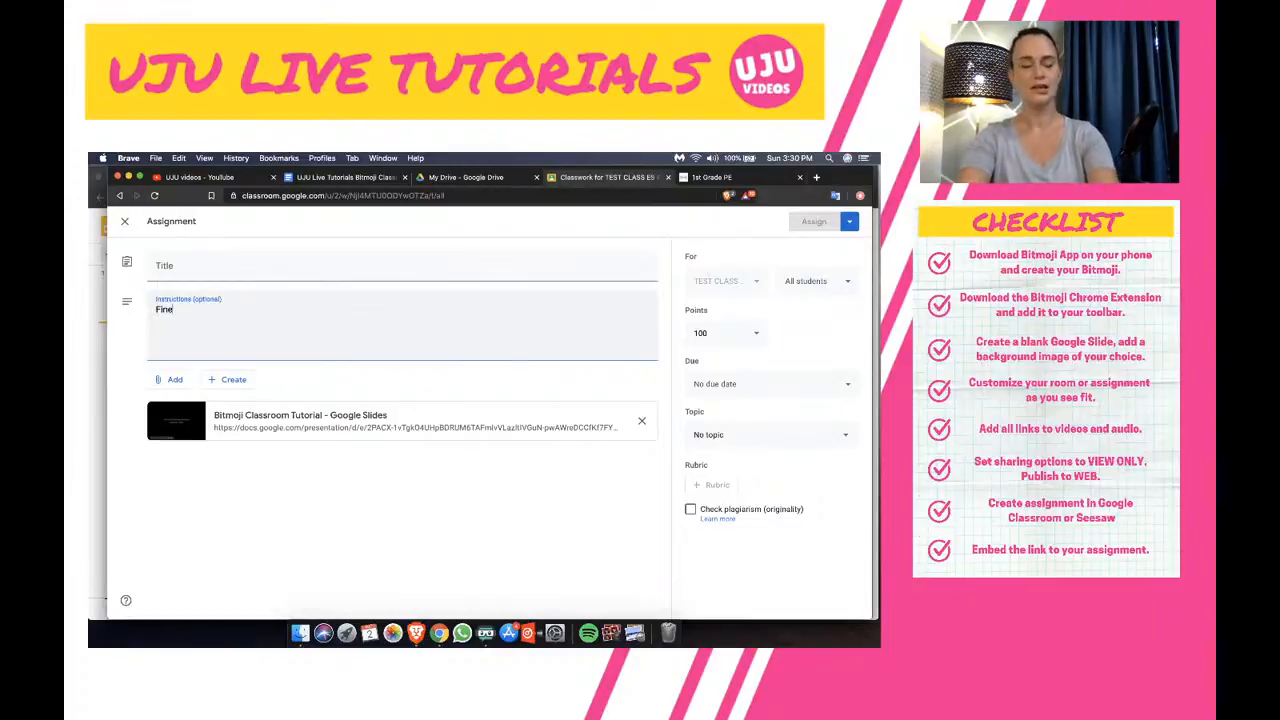
pyautogui.write('d 10 ')
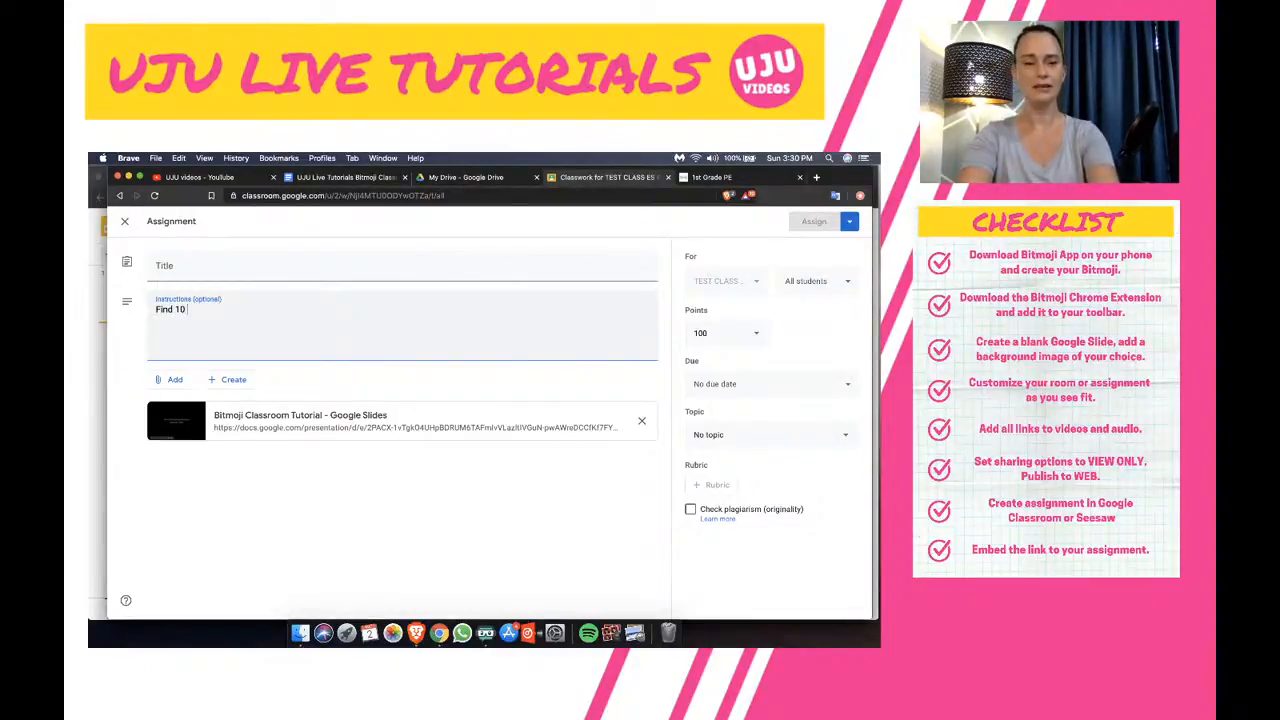
pyautogui.write('different')
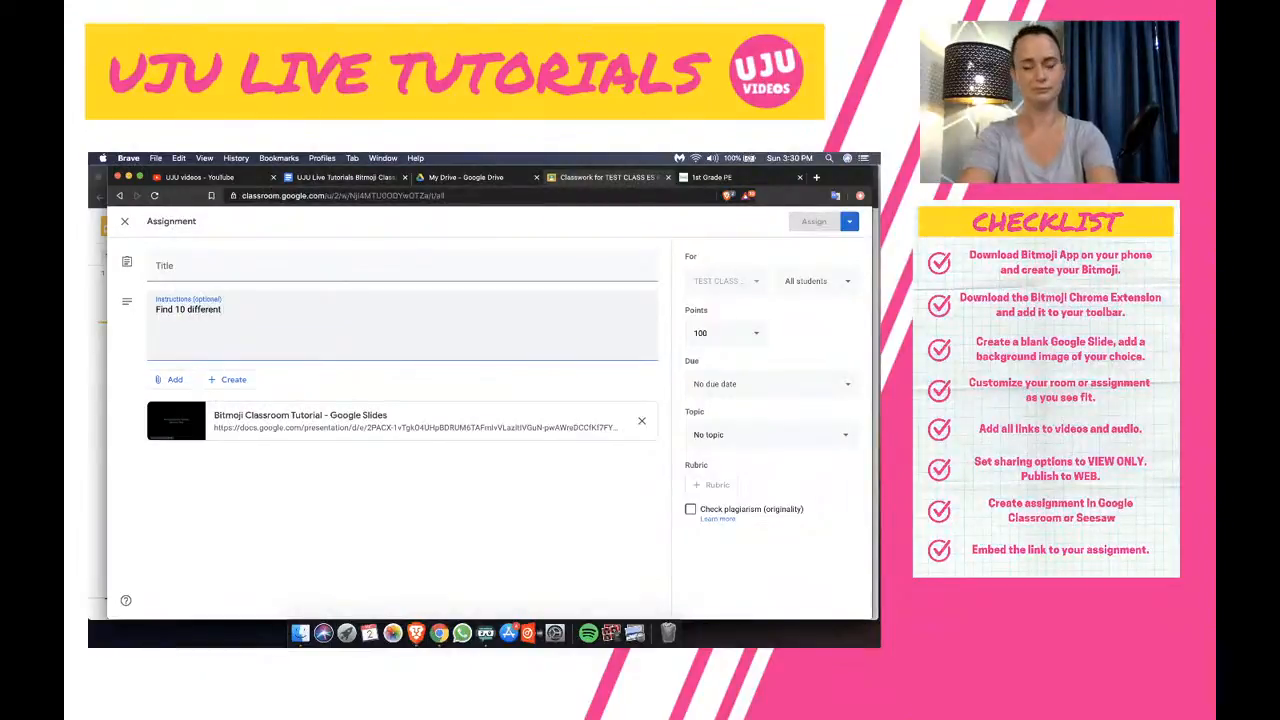
pyautogui.write(' activities')
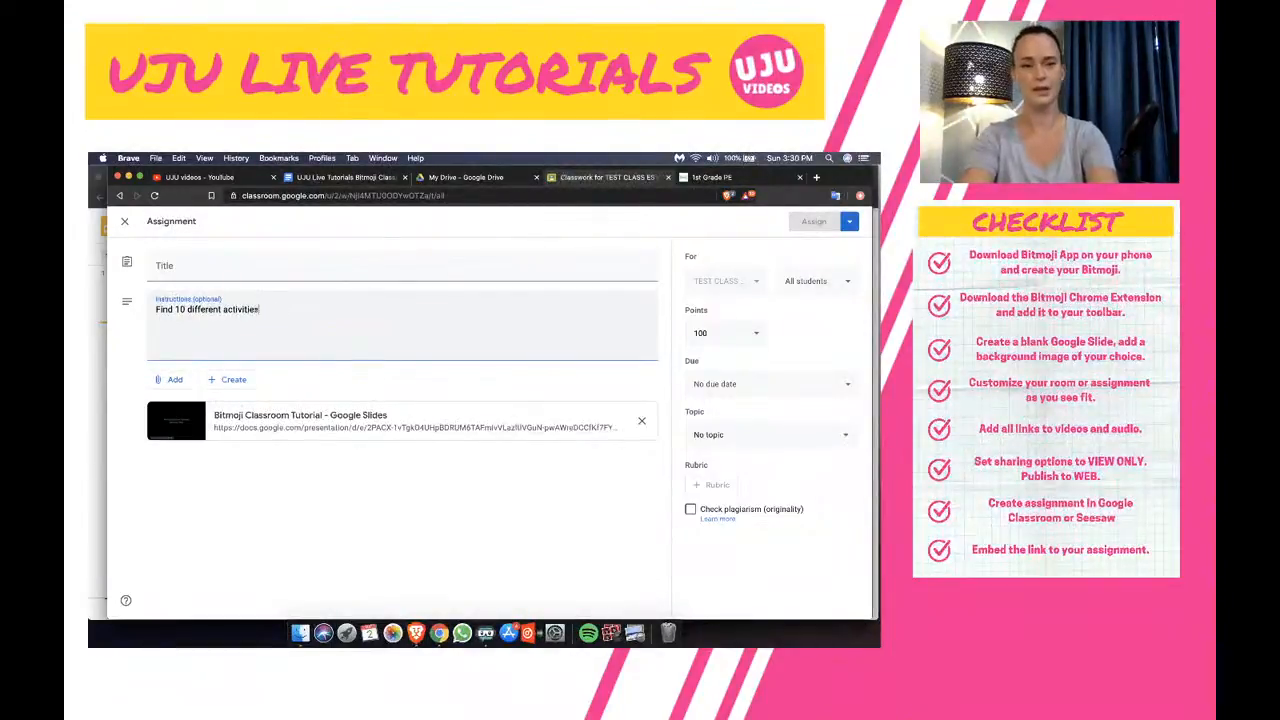
pyautogui.write(' and ')
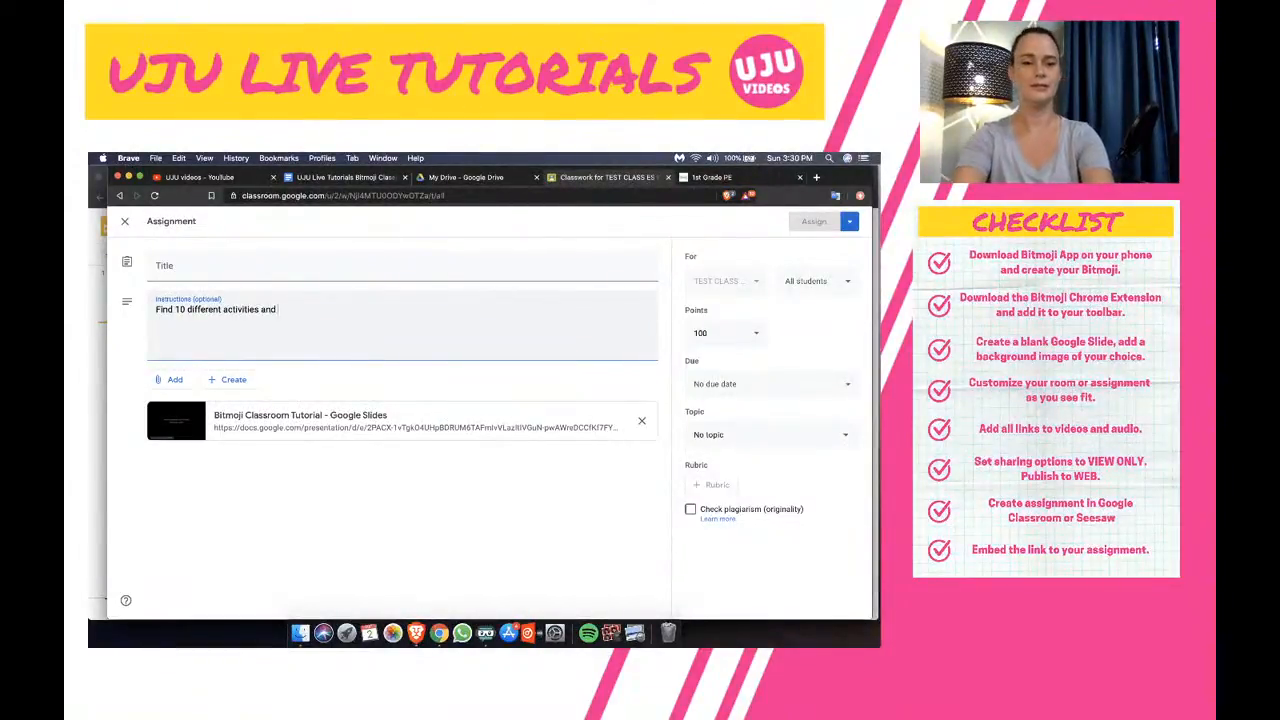
pyautogui.write('tell me ')
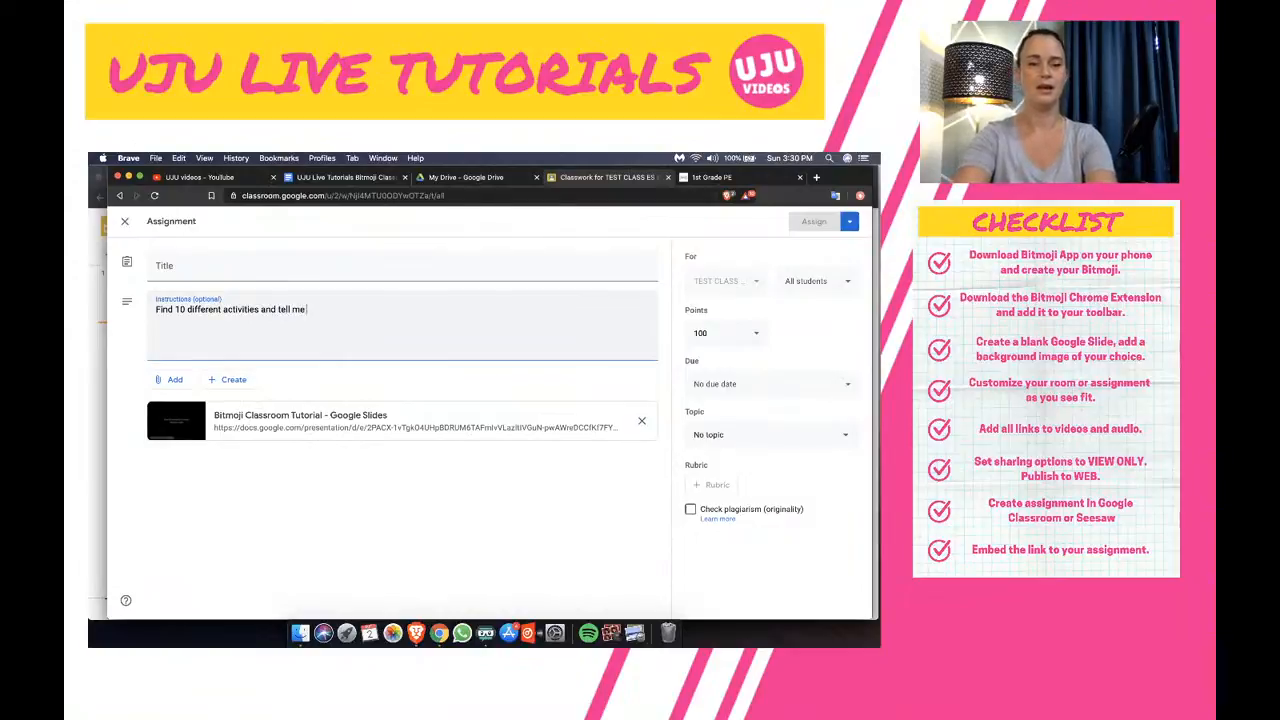
pyautogui.write('about your favor')
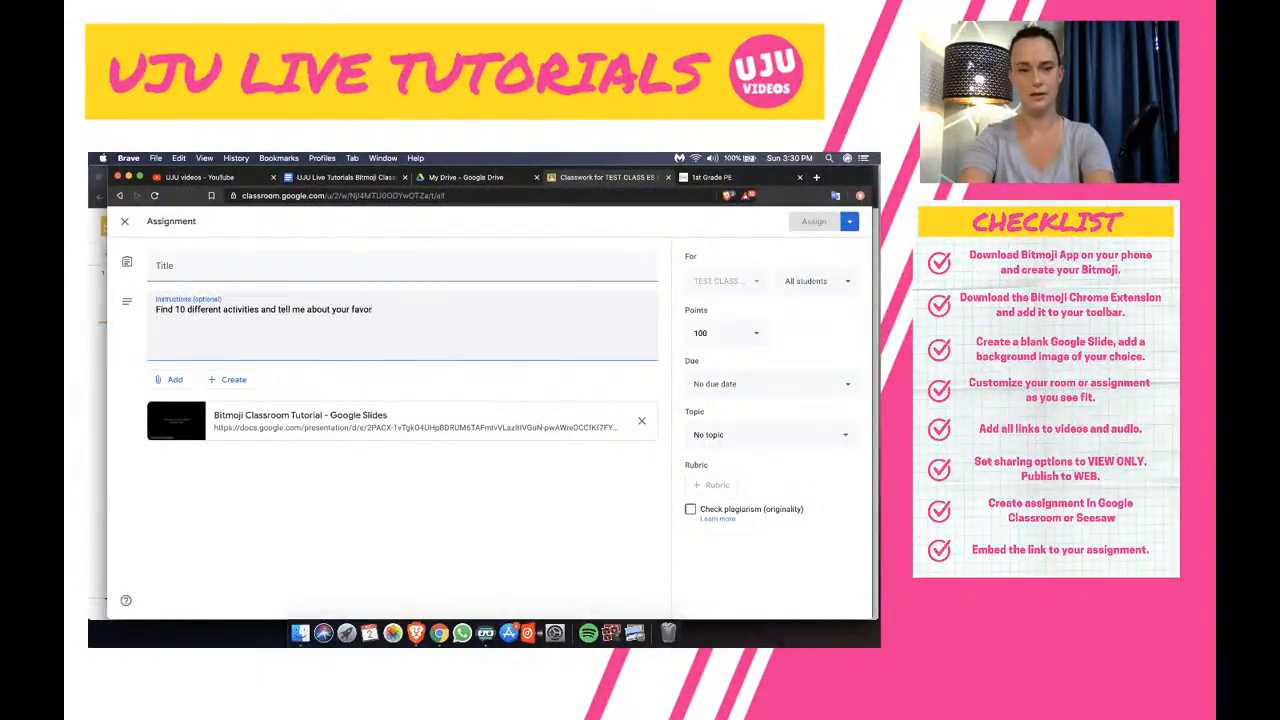
pyautogui.write('ite in the')
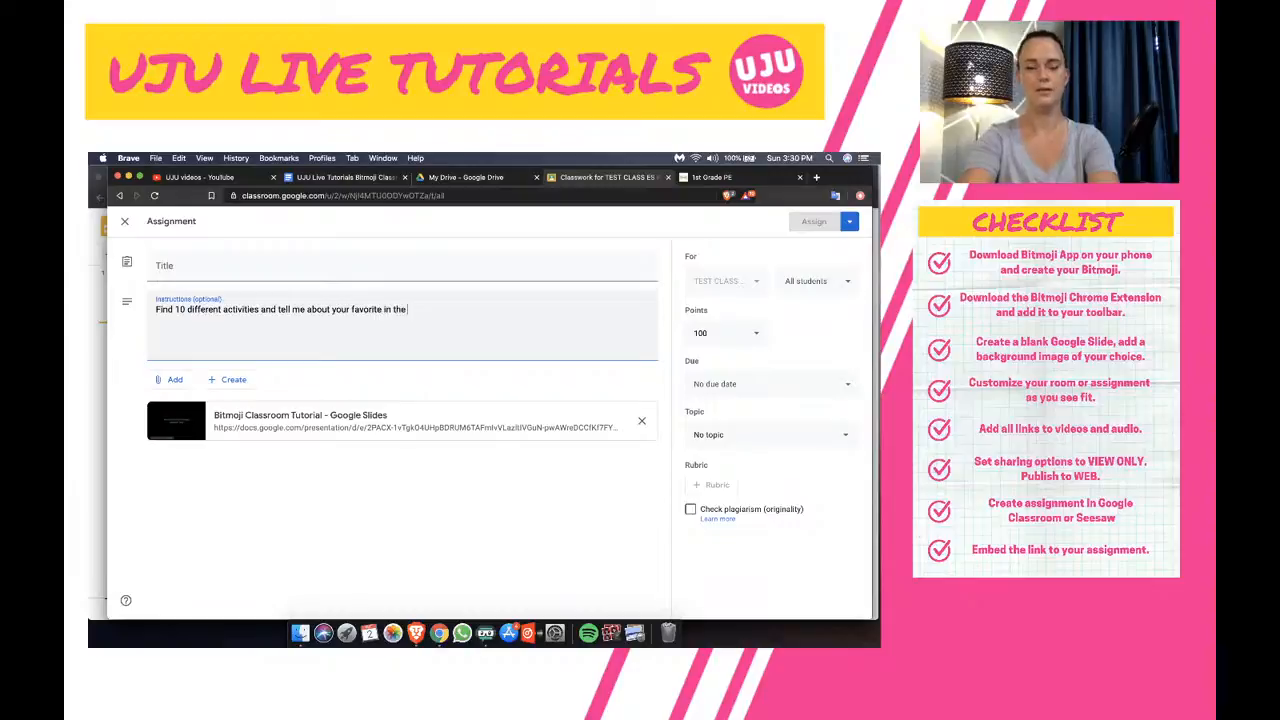
pyautogui.write(' assignme')
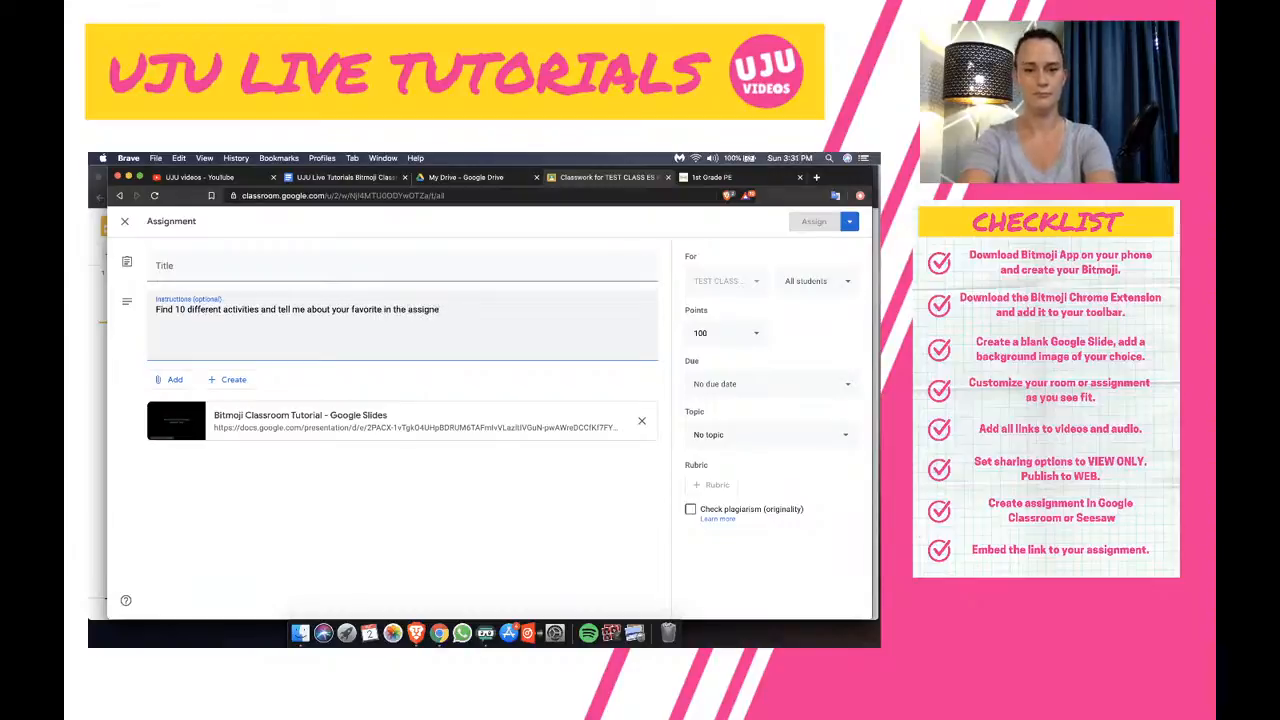
pyautogui.press('BackSpace')
pyautogui.press('BackSpace')
pyautogui.write('ment at')
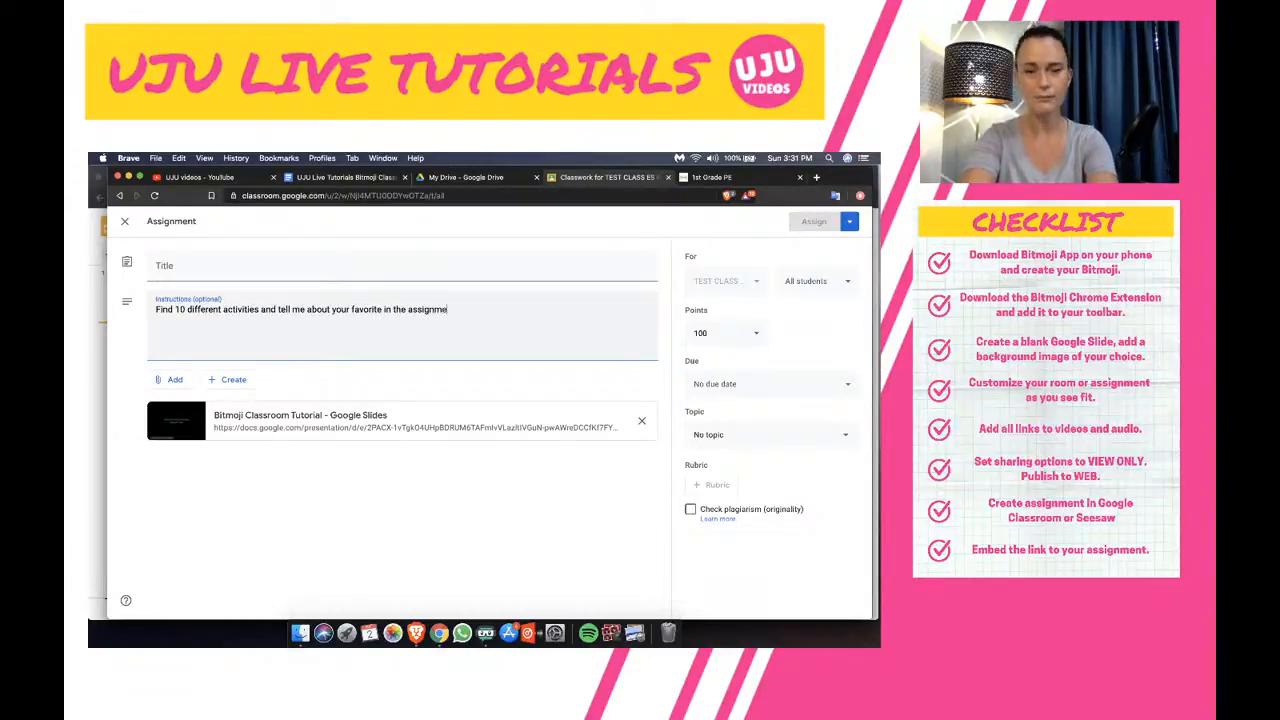
pyautogui.write('tached.')
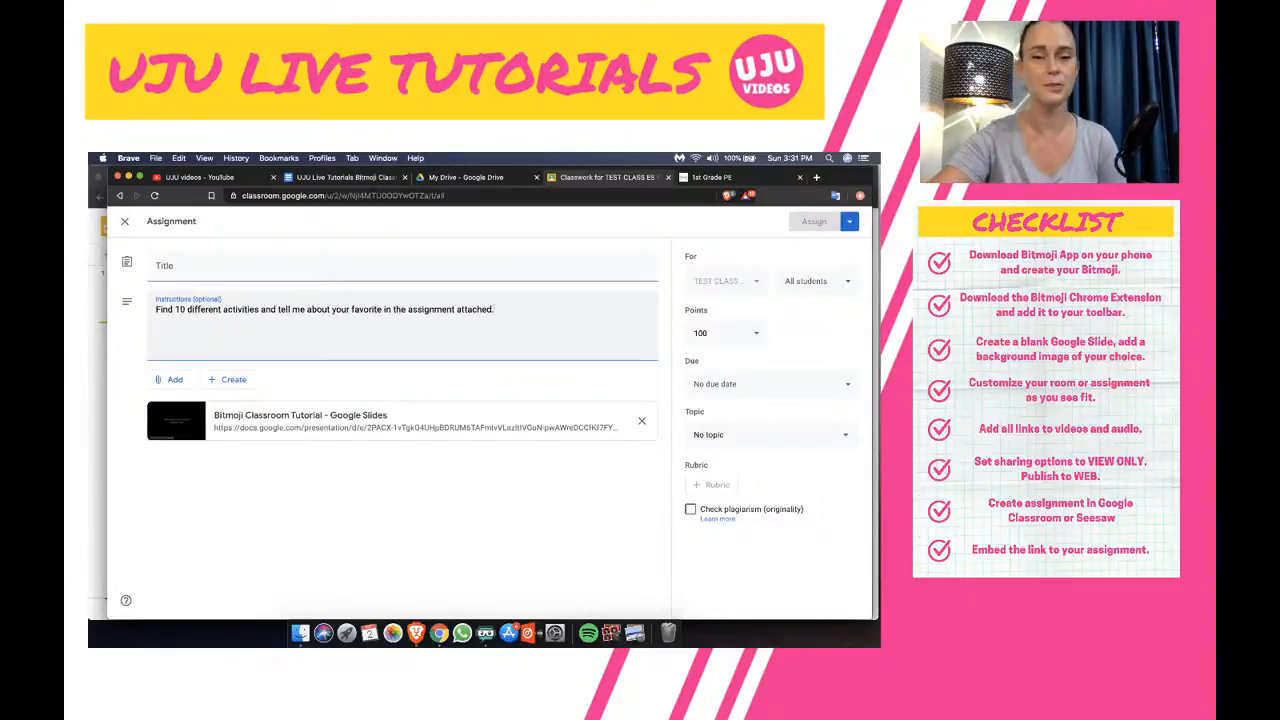
# Step: Title the assignment "Bitmoji Class Week 2" and assign it to all students in TEST CLASS
pyautogui.click(187, 267)
pyautogui.write('Bi')
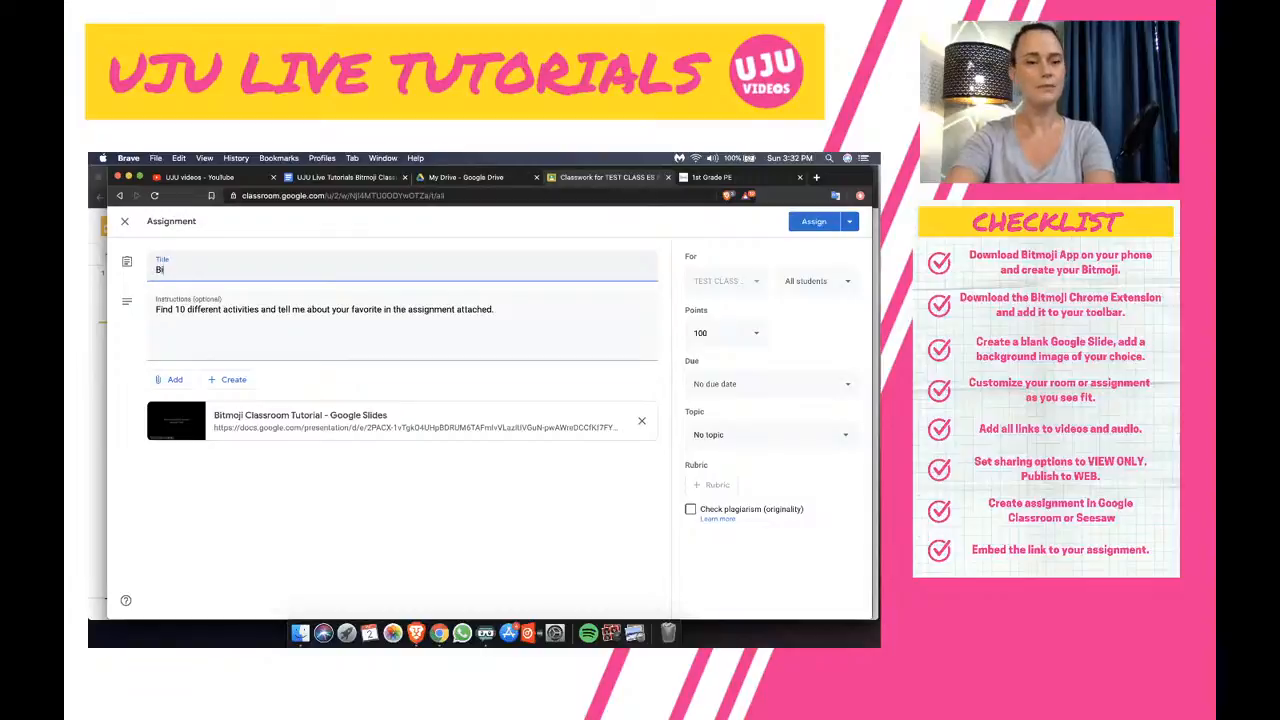
pyautogui.write('tmoji')
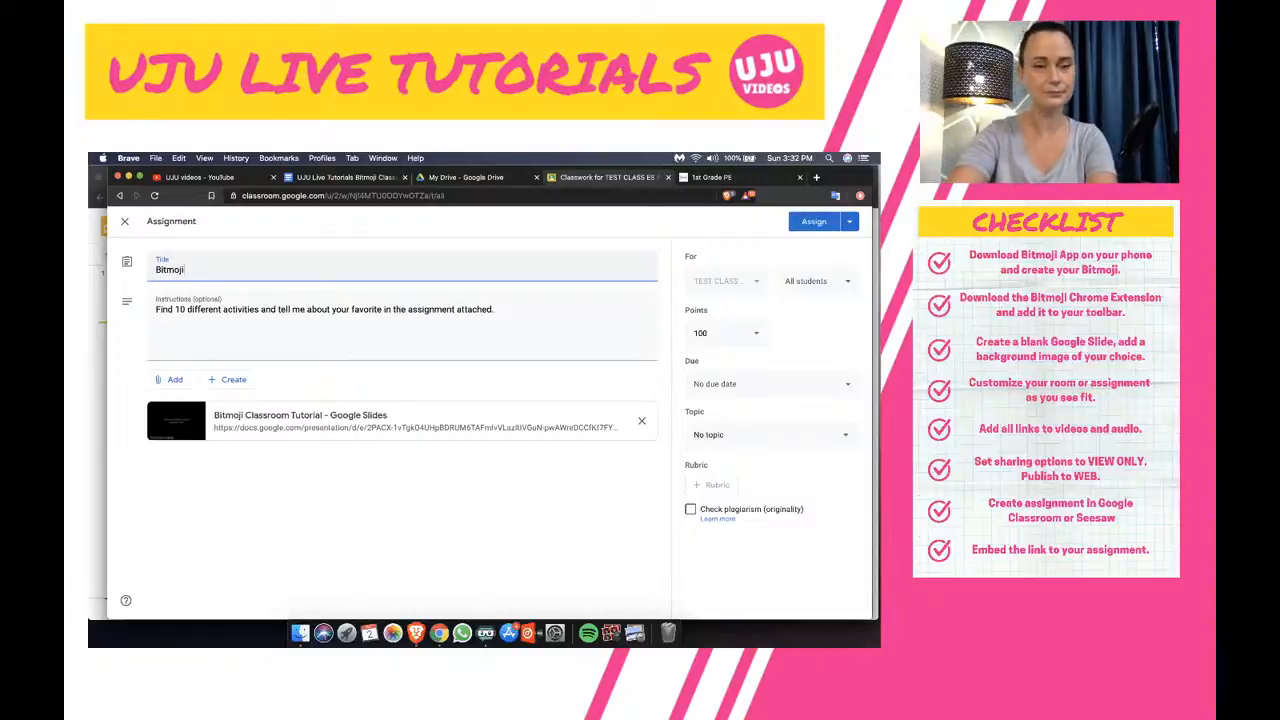
pyautogui.write(' Class Wee')
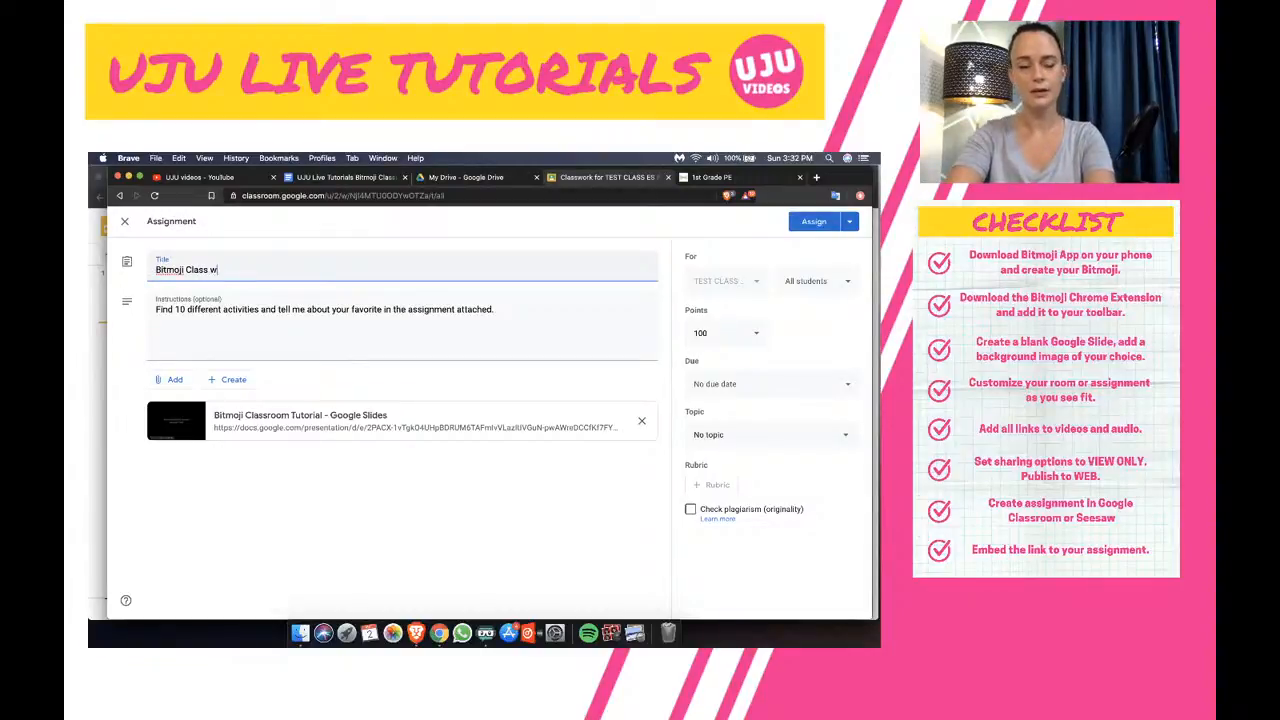
pyautogui.write('k 2')
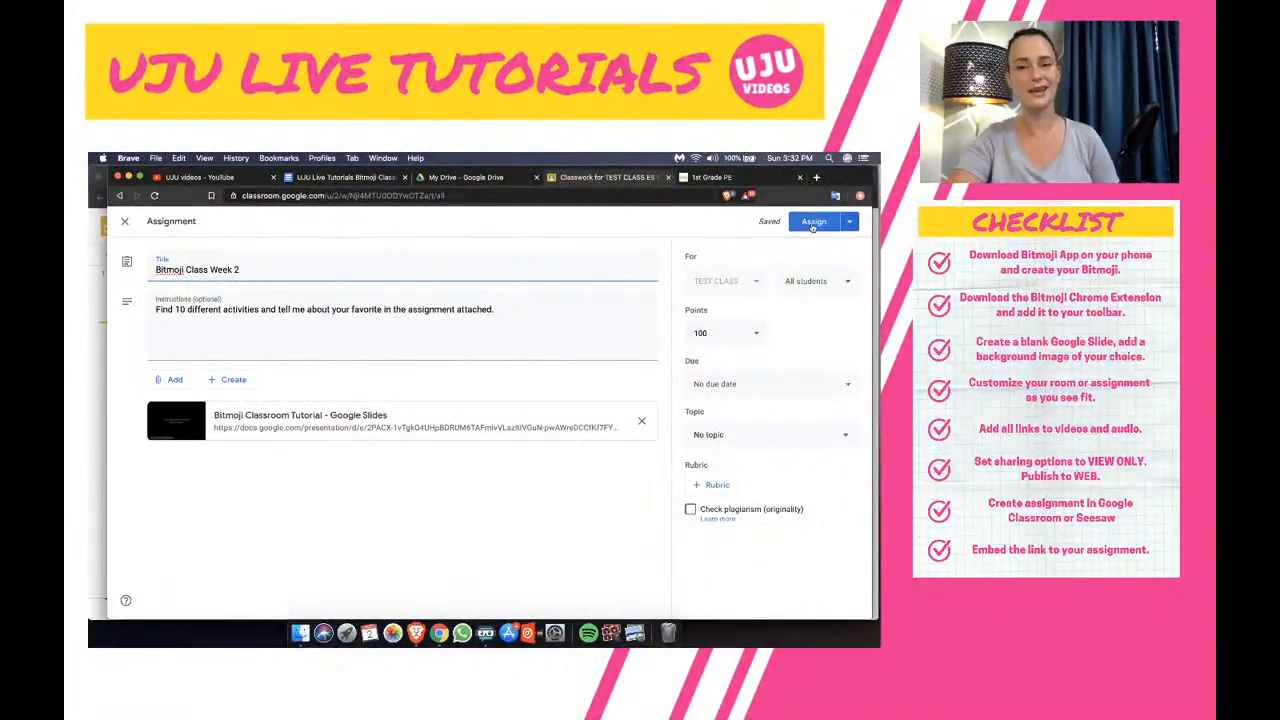
pyautogui.click(813, 222)
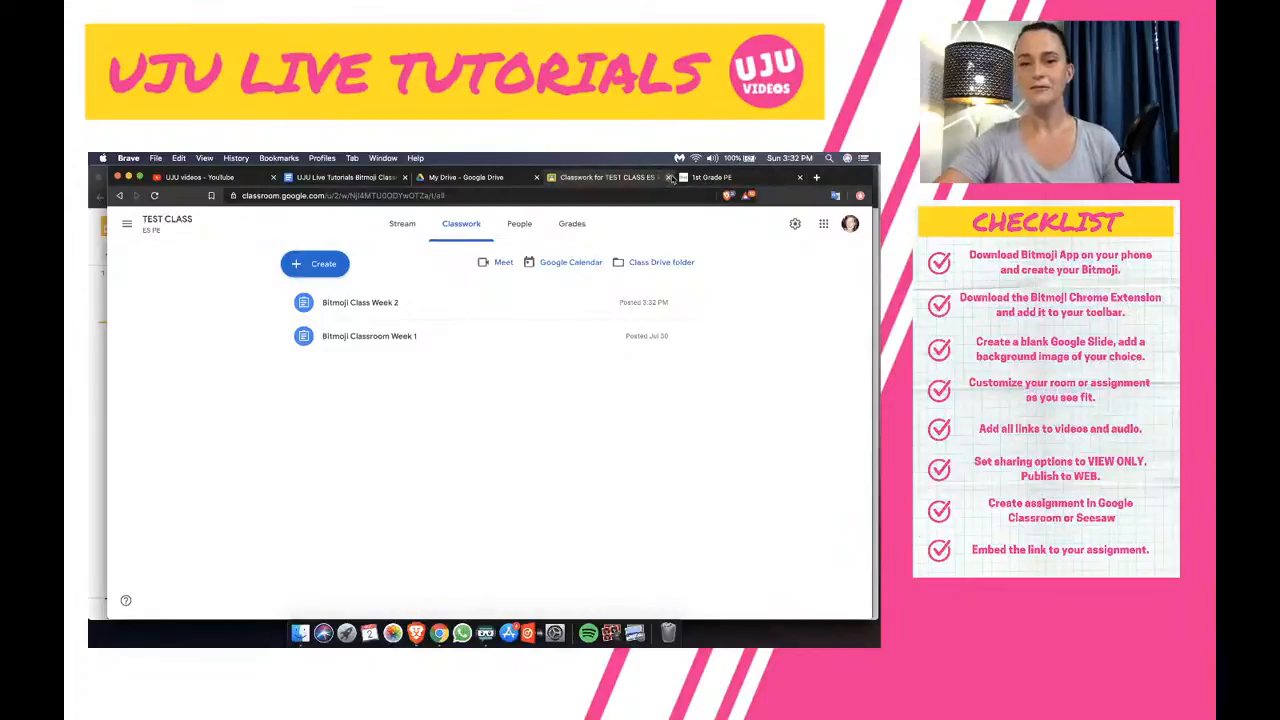
# Step: Switch to the 1st Grade PE class journal in Seesaw
pyautogui.click(722, 180)
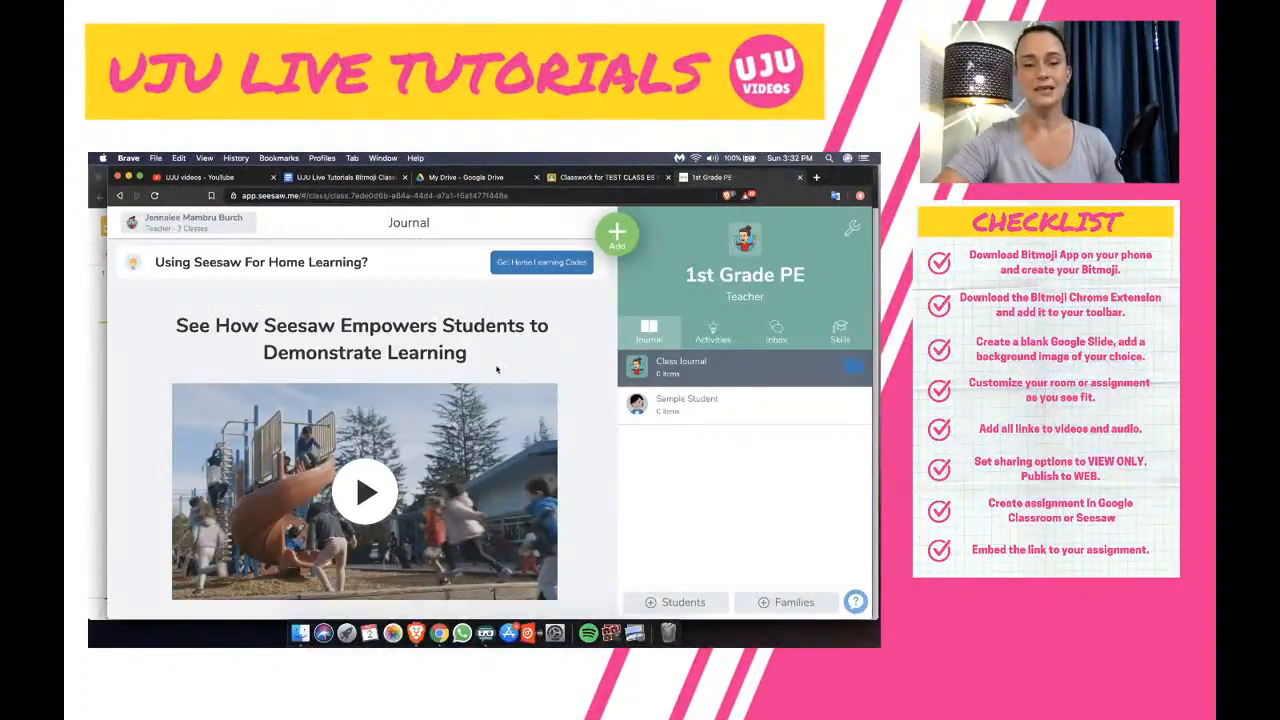